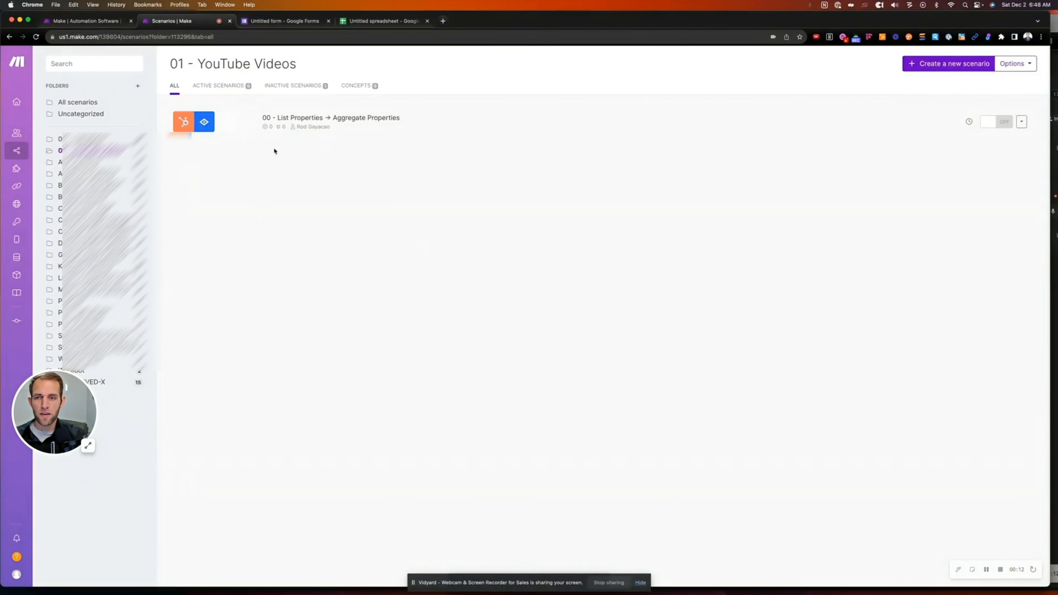
# Create a blank scenario with a Google Forms Watch Responses trigger, then select the form's web address
pyautogui.moveTo(15, 151)
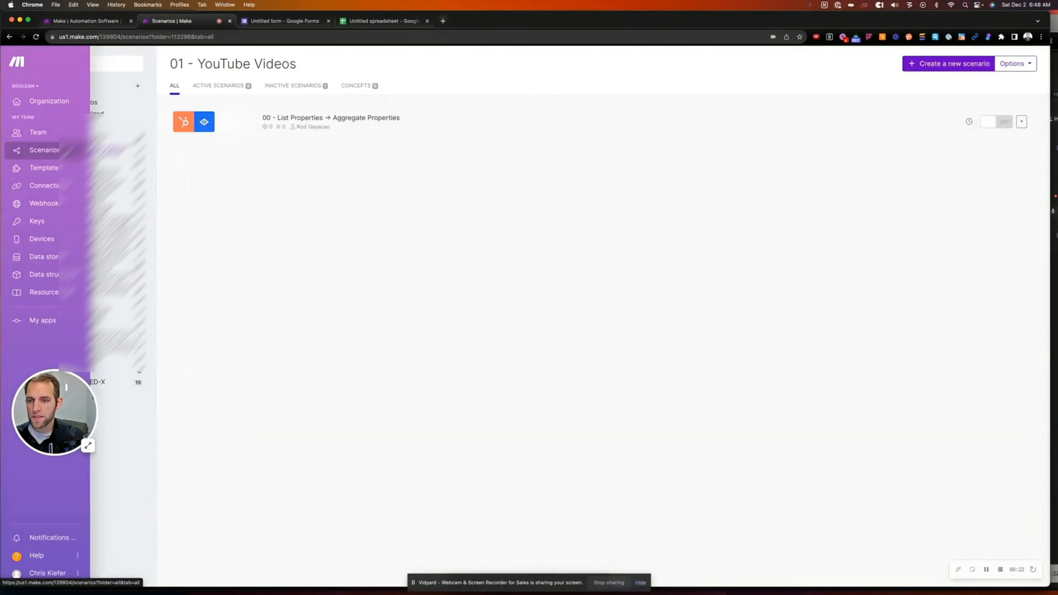
pyautogui.click(912, 69)
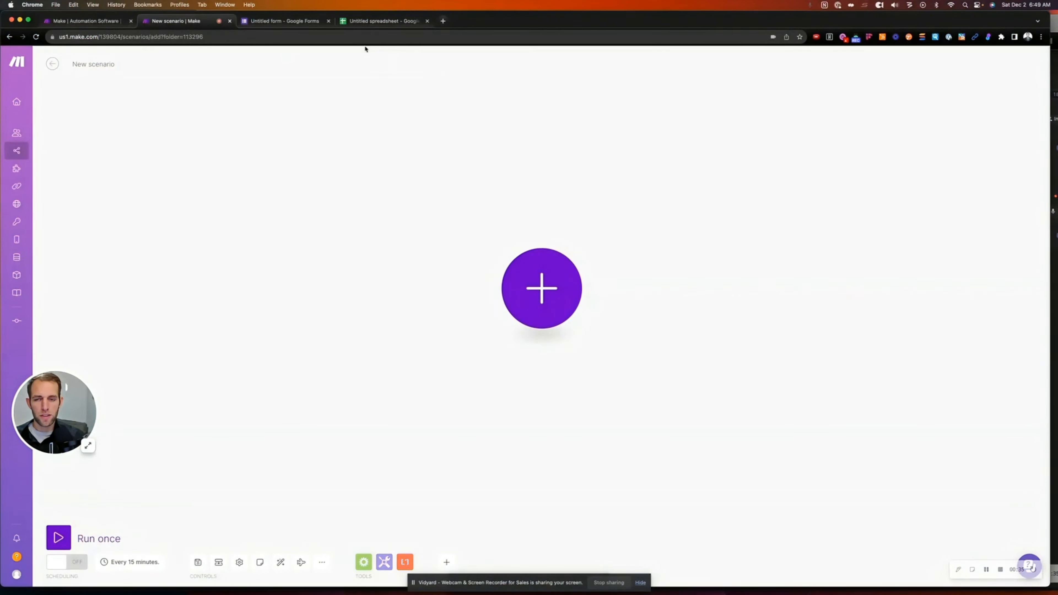
pyautogui.click(544, 292)
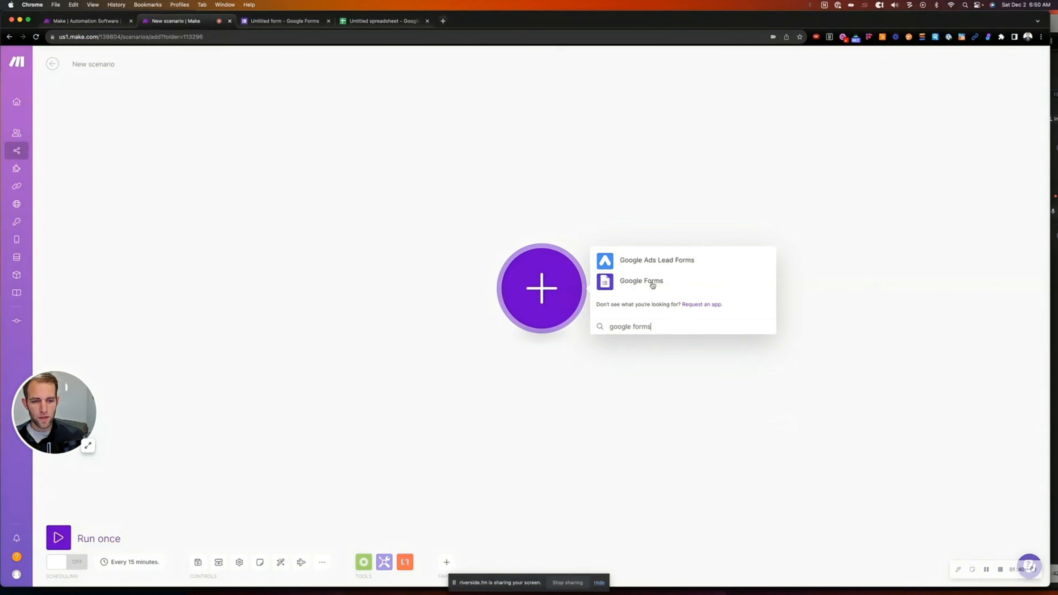
pyautogui.click(635, 283)
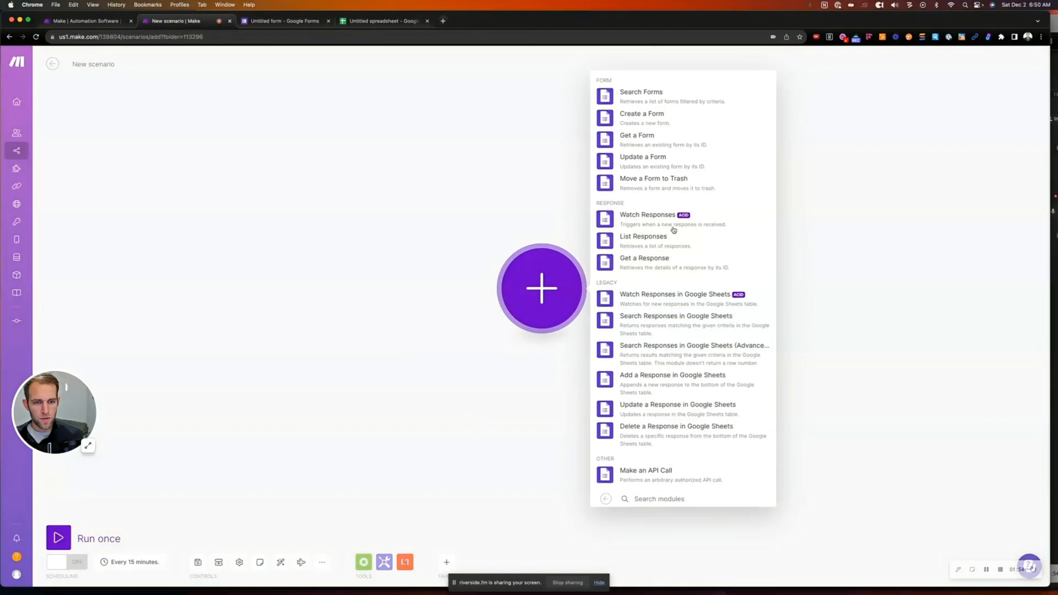
pyautogui.click(636, 221)
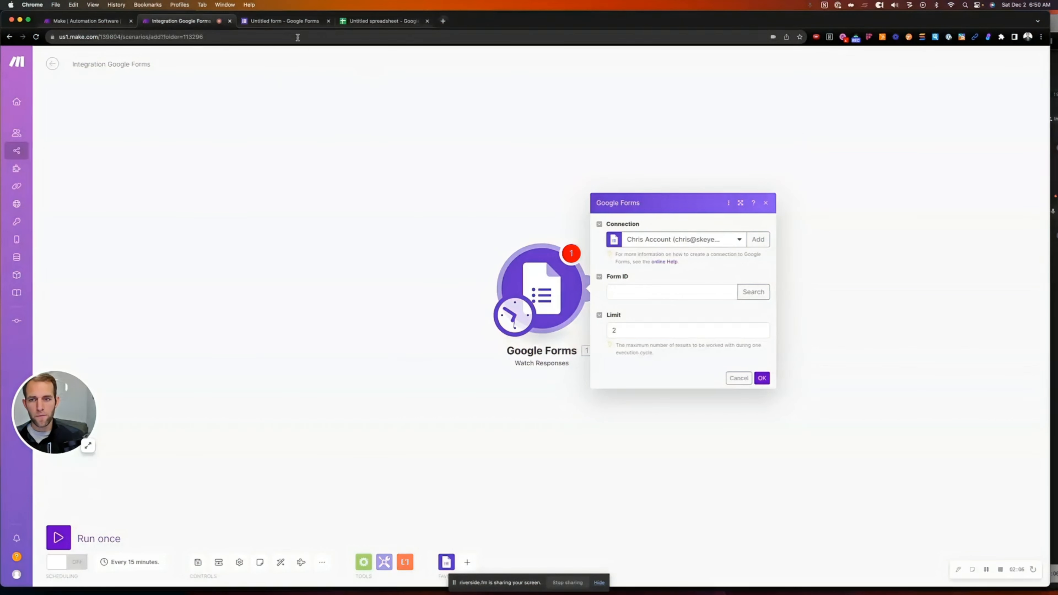
pyautogui.click(292, 22)
pyautogui.click(163, 34)
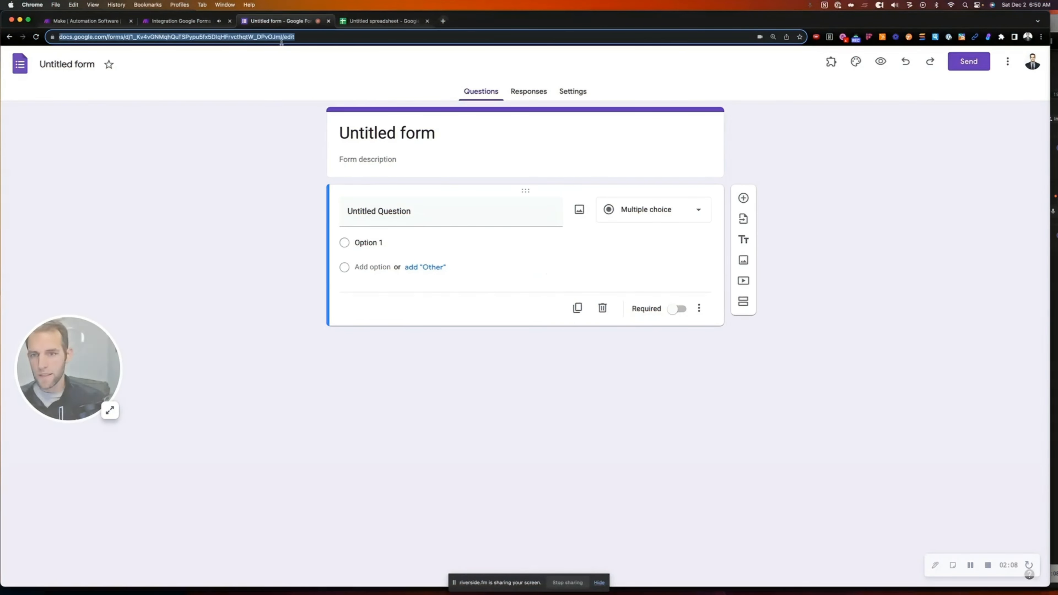
# Select and copy the form ID from the Google Form's web address
pyautogui.click(282, 41)
pyautogui.moveTo(302, 37); pyautogui.dragTo(148, 36)
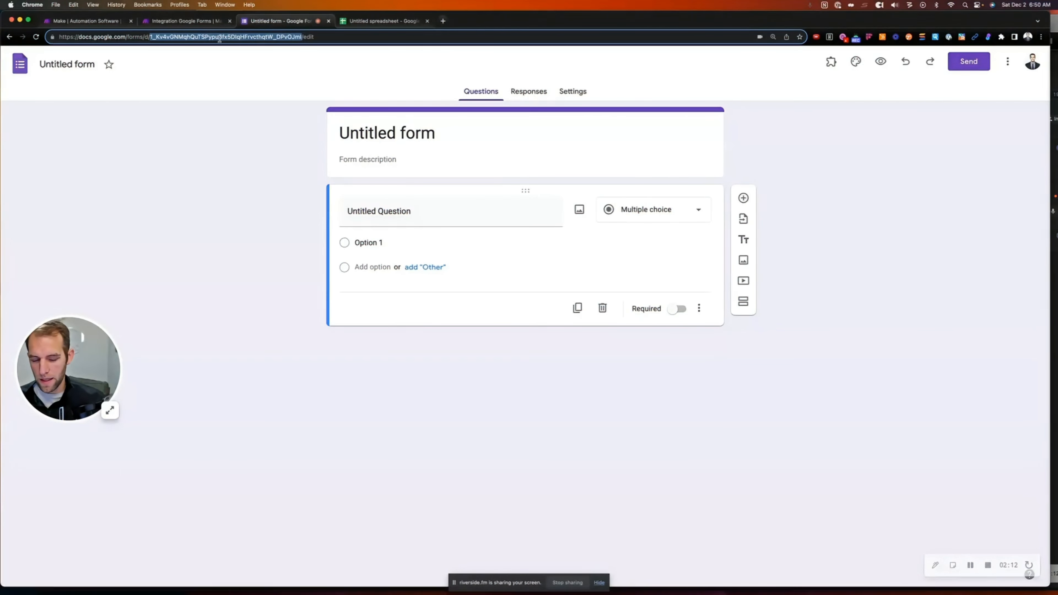
pyautogui.click(61, 74)
# Rename the form to 'Make.com Example' and return to the Make scenario
pyautogui.click(61, 66)
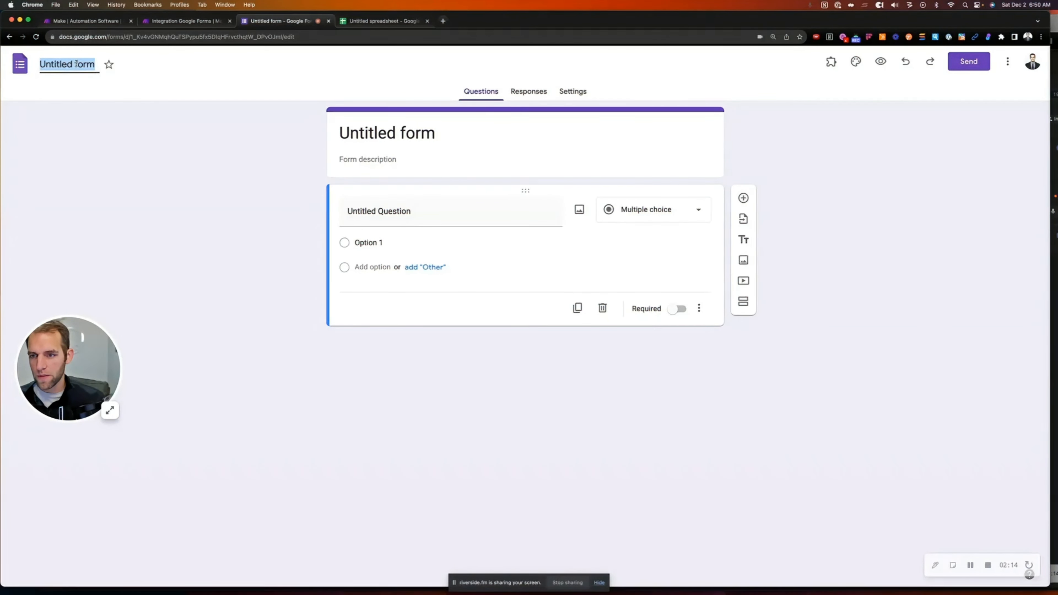
pyautogui.write('Make.com Example')
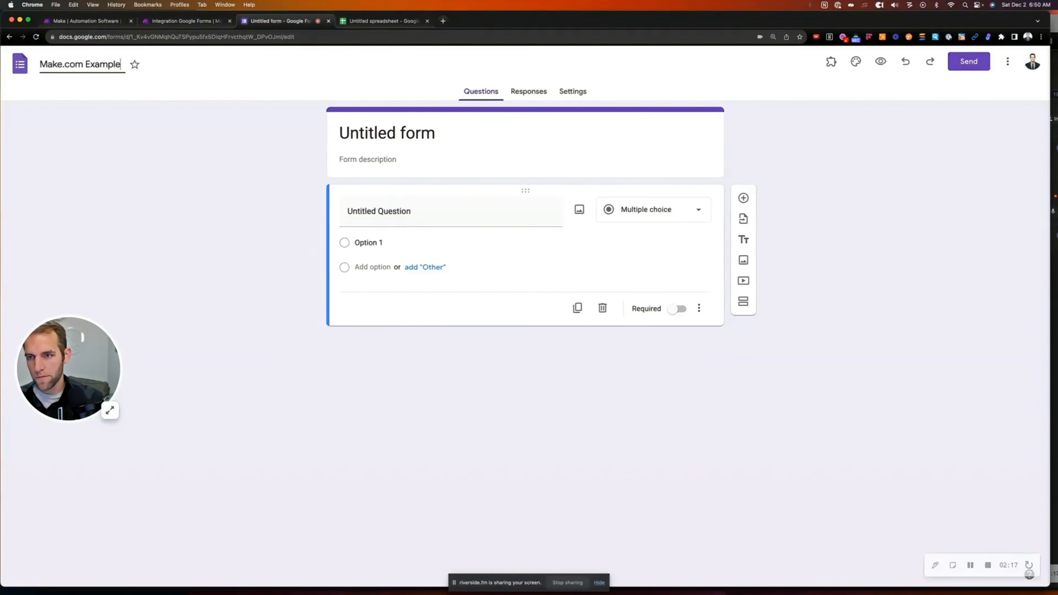
pyautogui.click(113, 97)
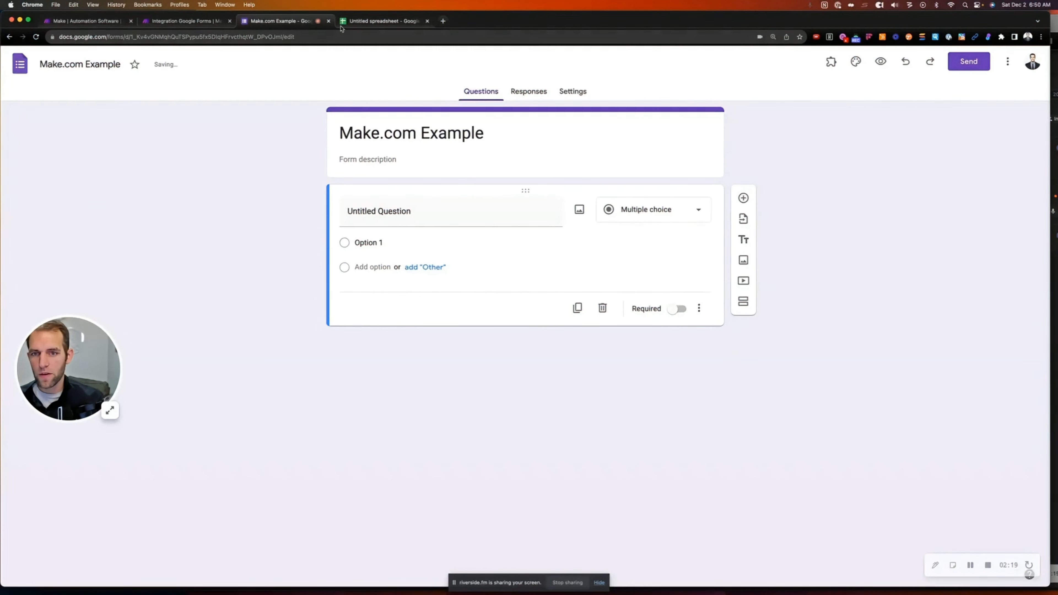
pyautogui.click(367, 21)
pyautogui.hotkey('ctrl', 'shift', 'Tab')
pyautogui.hotkey('ctrl', 'shift', 'Tab')
# Paste the copied form ID into the Watch Responses trigger and confirm it
pyautogui.click(648, 292)
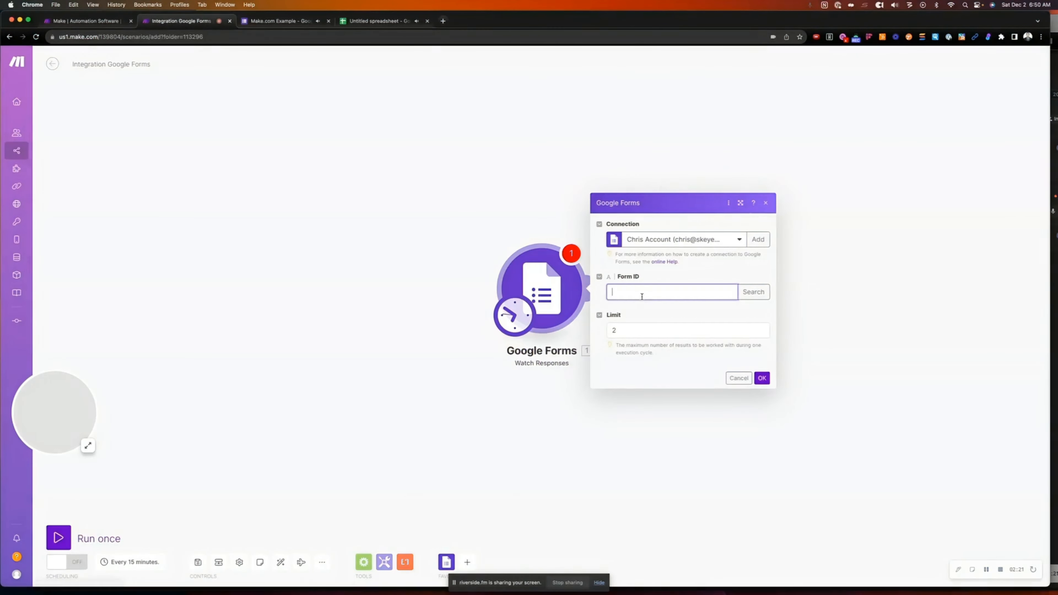
pyautogui.press('super+v')
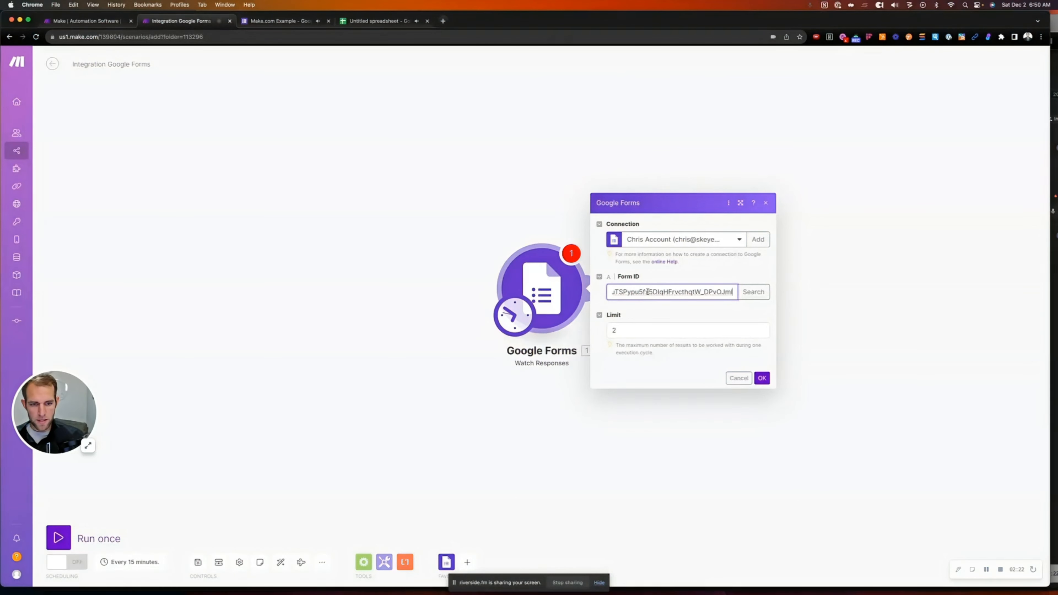
pyautogui.click(755, 292)
pyautogui.click(923, 362)
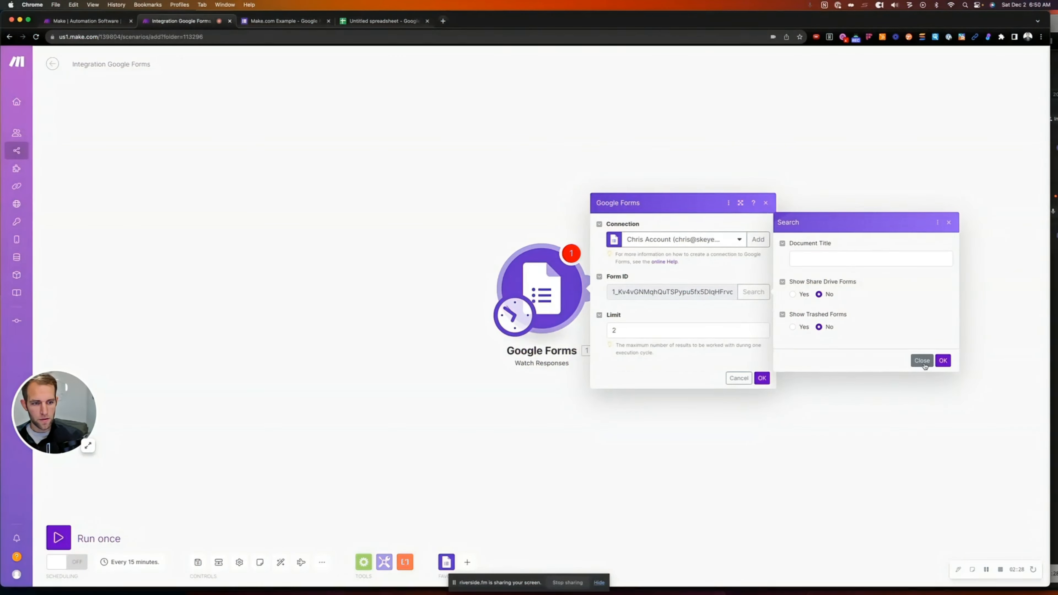
pyautogui.click(770, 378)
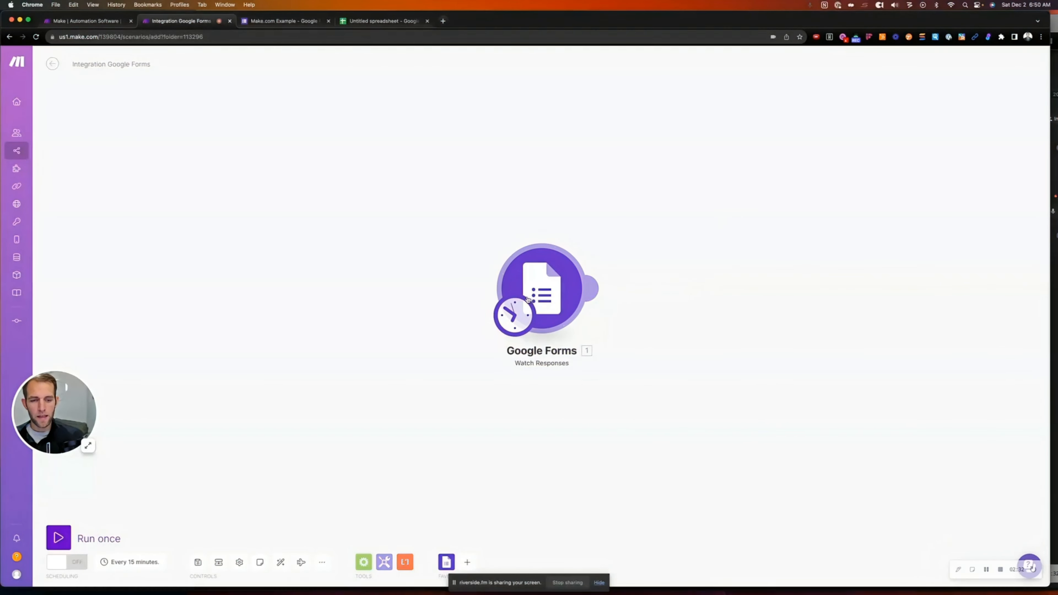
# Add a Google Sheets Search Rows module after the trigger, deleting a wrongly added Sheets module
pyautogui.click(600, 288)
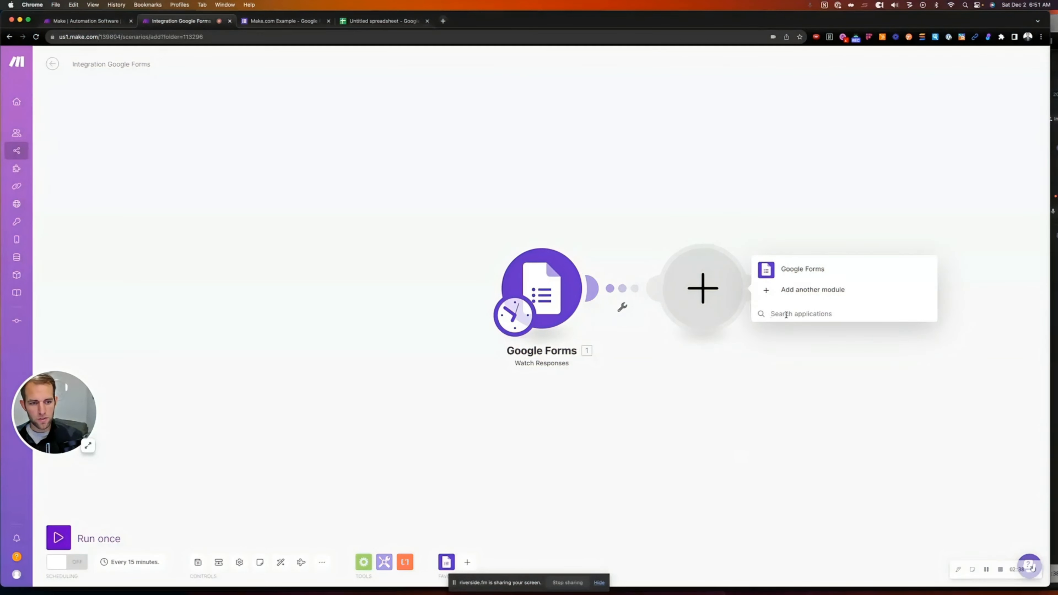
pyautogui.write('go')
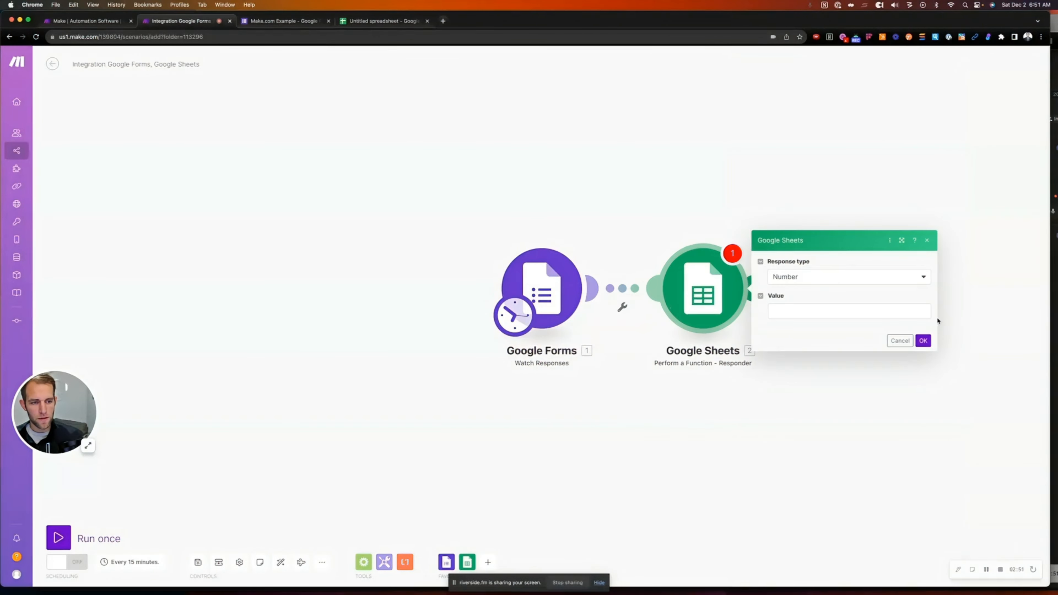
pyautogui.click(900, 341)
pyautogui.rightClick(716, 298)
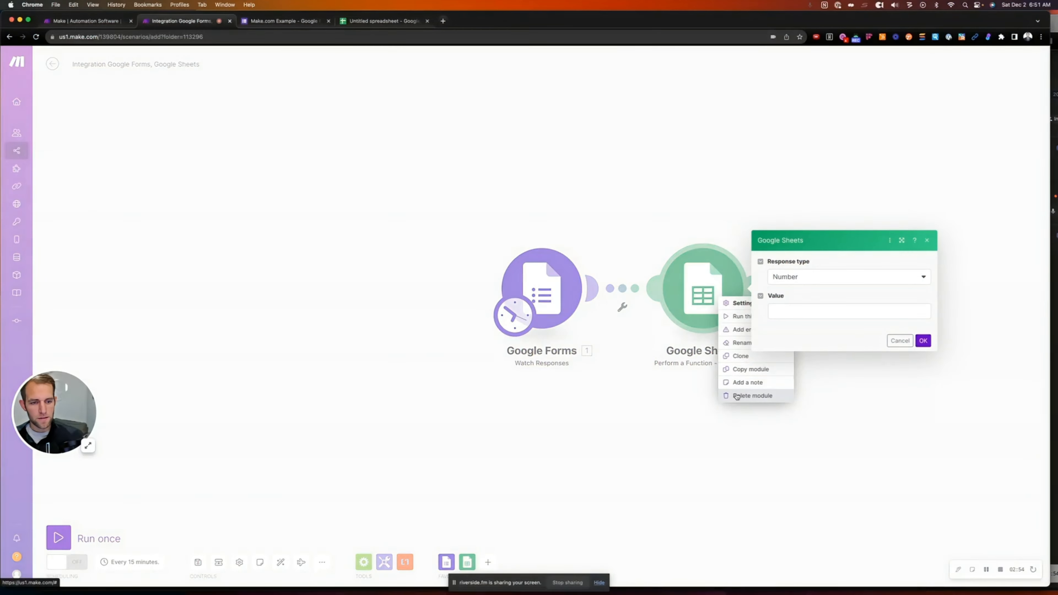
pyautogui.click(735, 396)
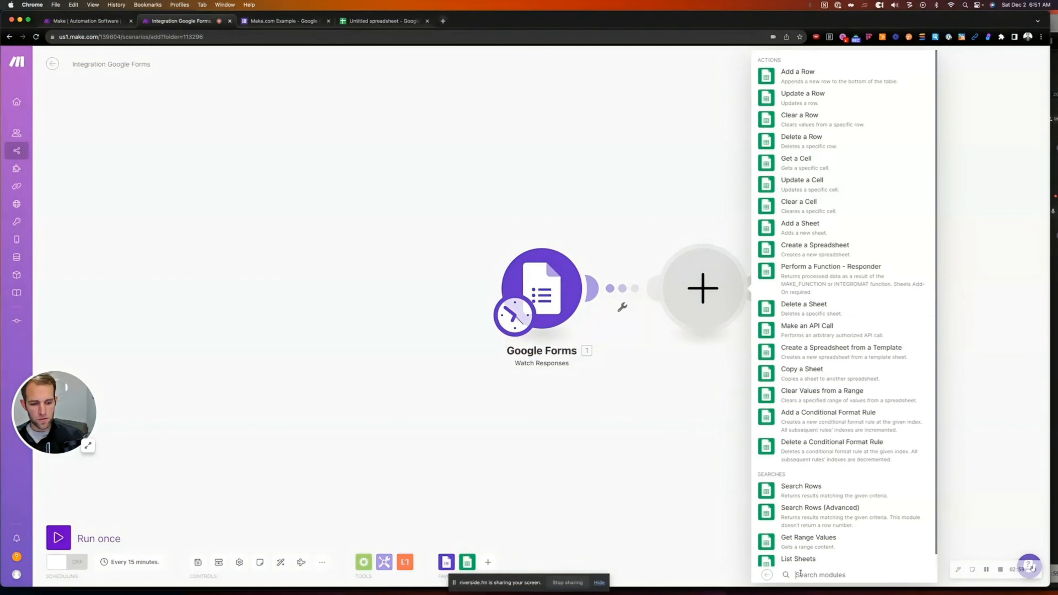
pyautogui.write('g')
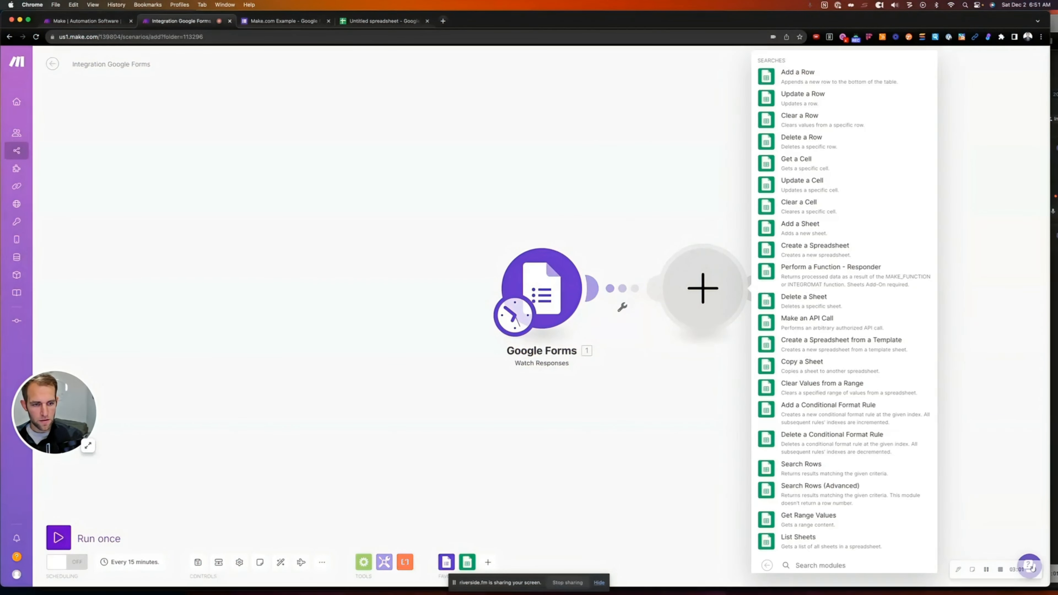
pyautogui.press('BackSpace')
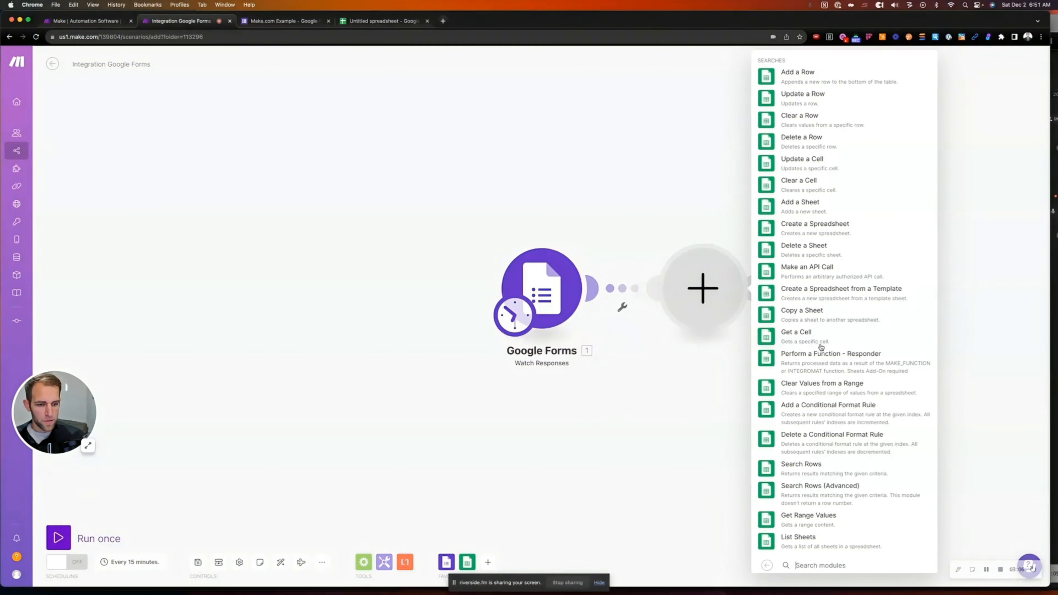
pyautogui.click(802, 469)
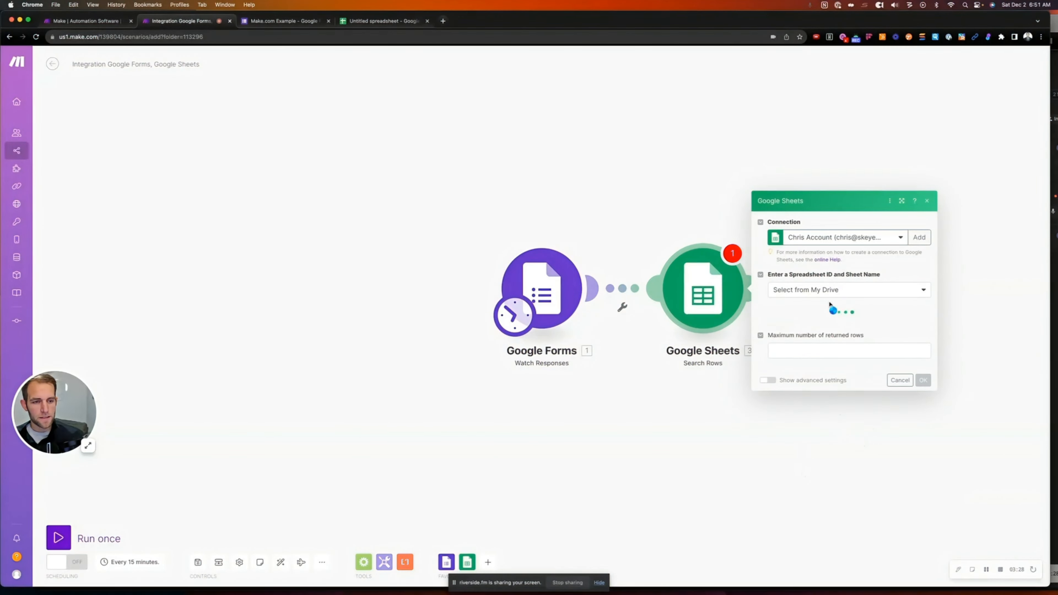
# Rename the spreadsheet to 'make.com example'
pyautogui.click(396, 22)
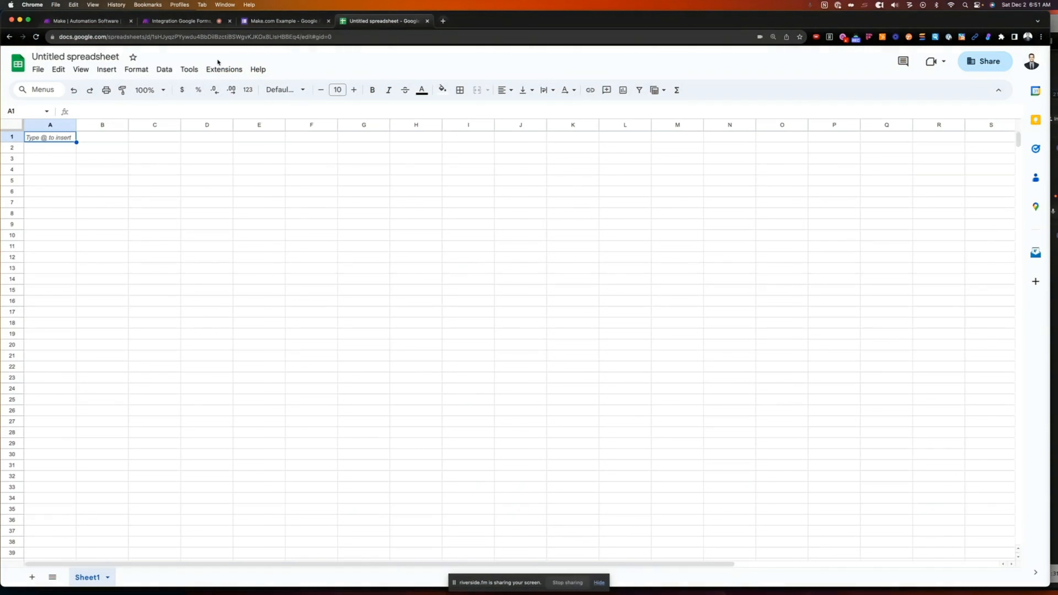
pyautogui.click(64, 56)
pyautogui.write('make.c')
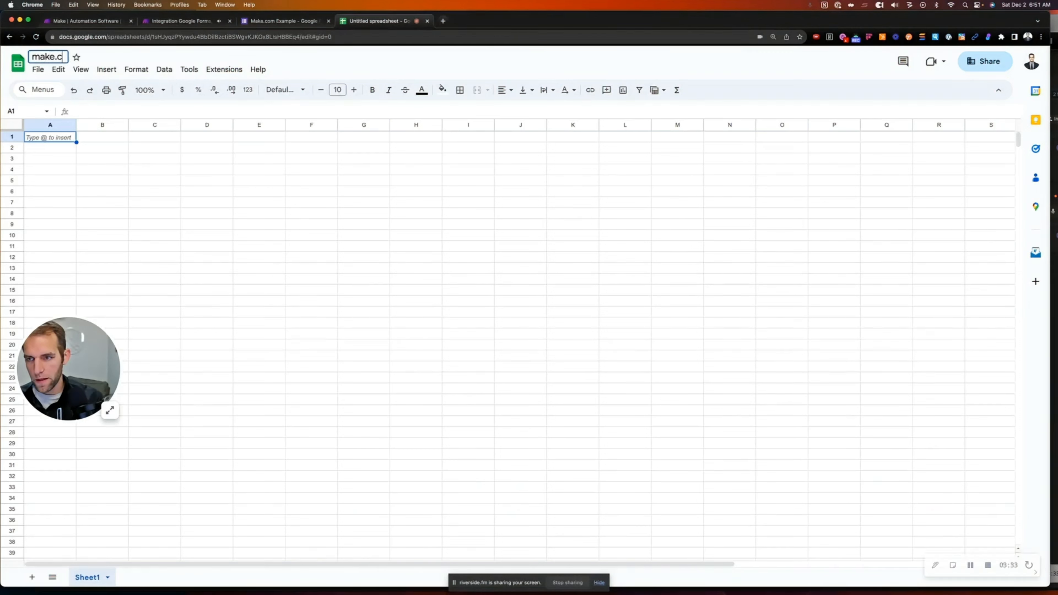
pyautogui.write('om example')
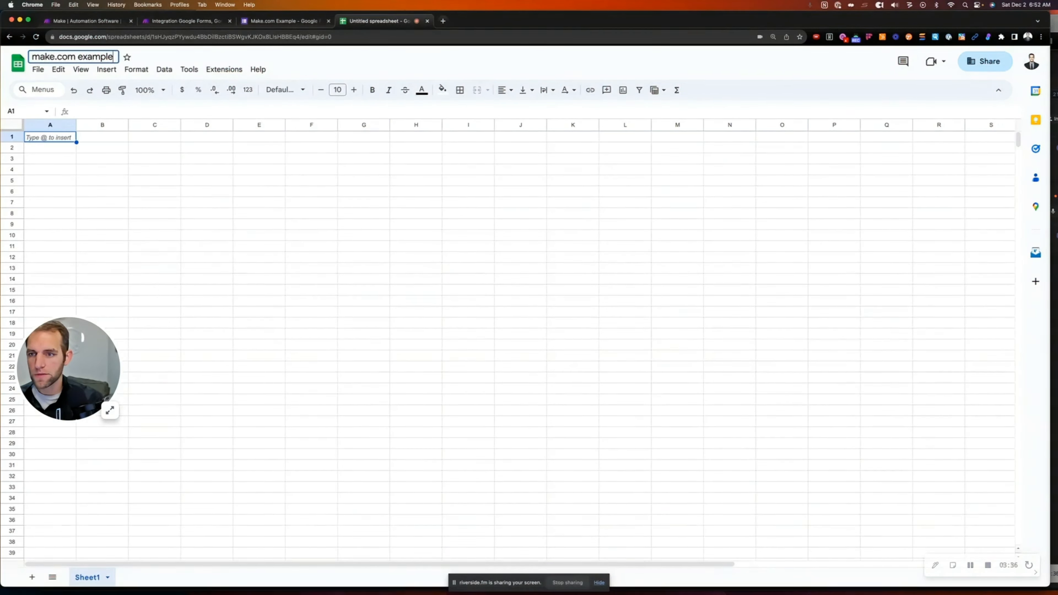
pyautogui.click(283, 21)
# Select the 'make.com example' spreadsheet in the Search Rows module
pyautogui.click(179, 20)
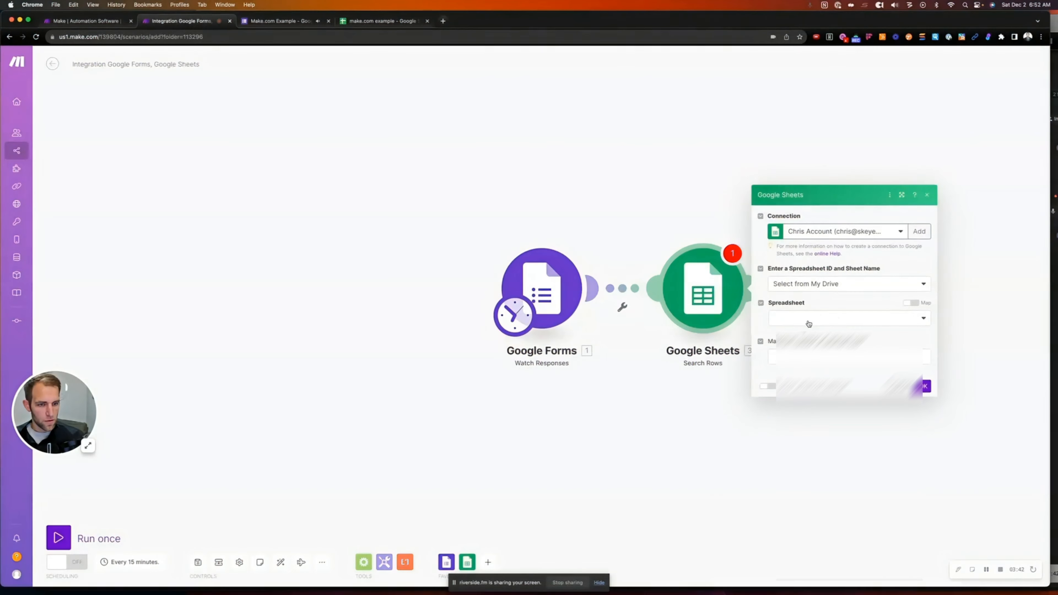
pyautogui.click(810, 322)
pyautogui.write('make.com')
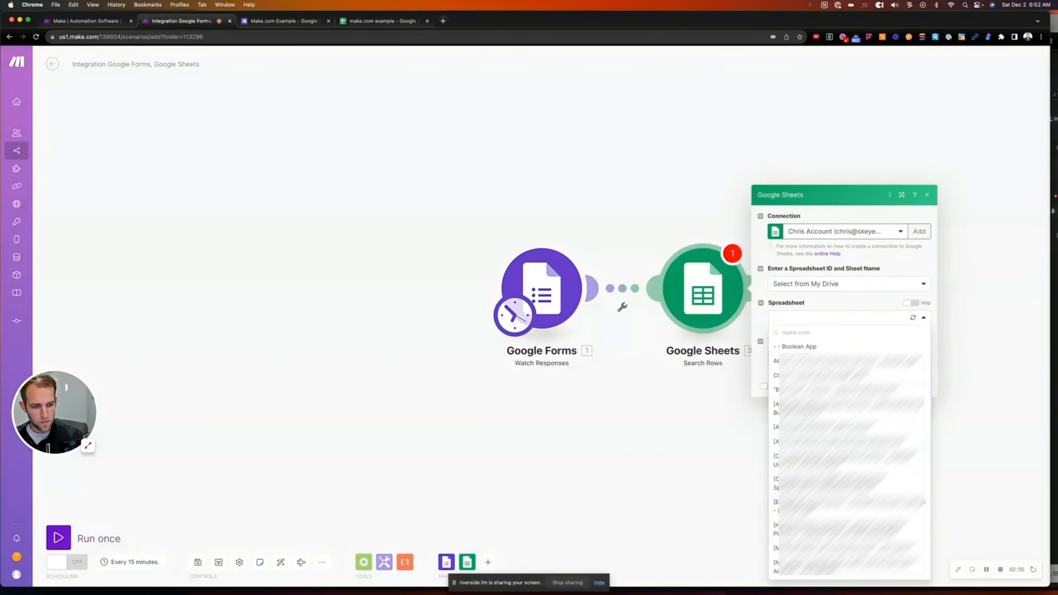
pyautogui.press('BackSpace')
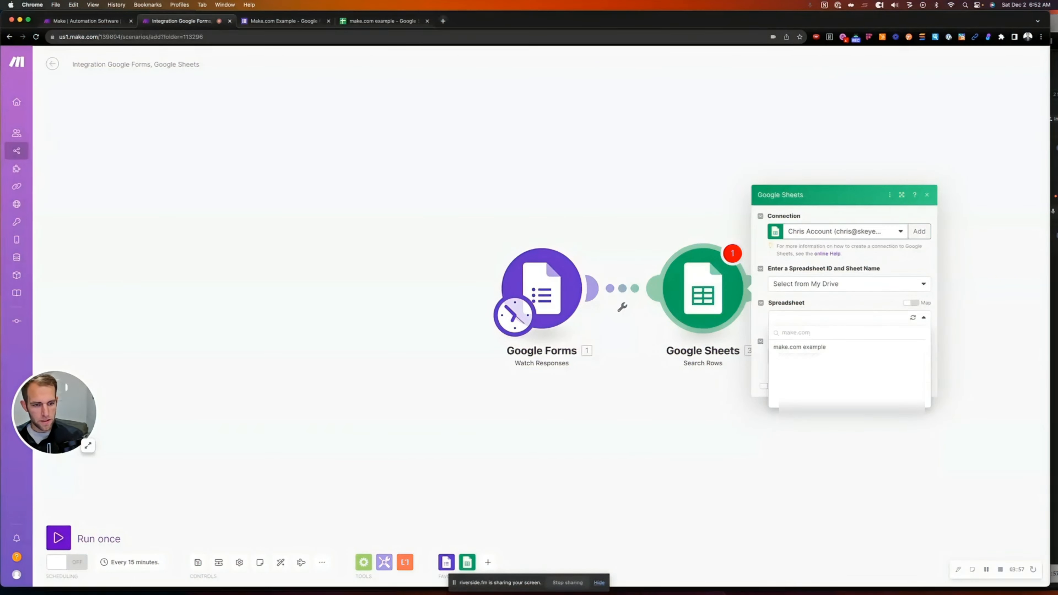
pyautogui.click(811, 347)
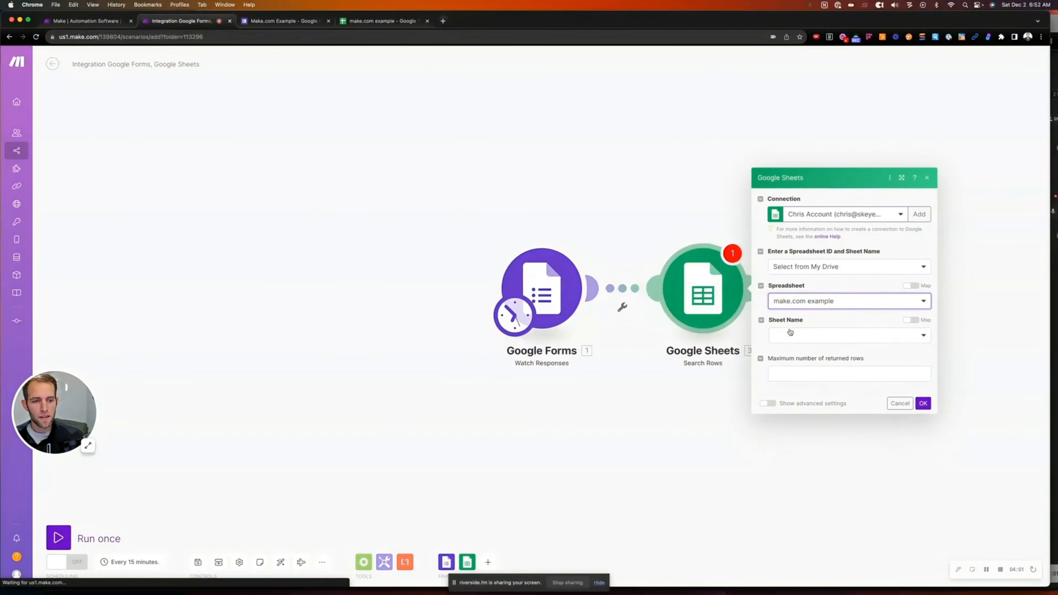
# Choose Sheet1 to search, with headers and range A-CZ, and save the module
pyautogui.click(792, 336)
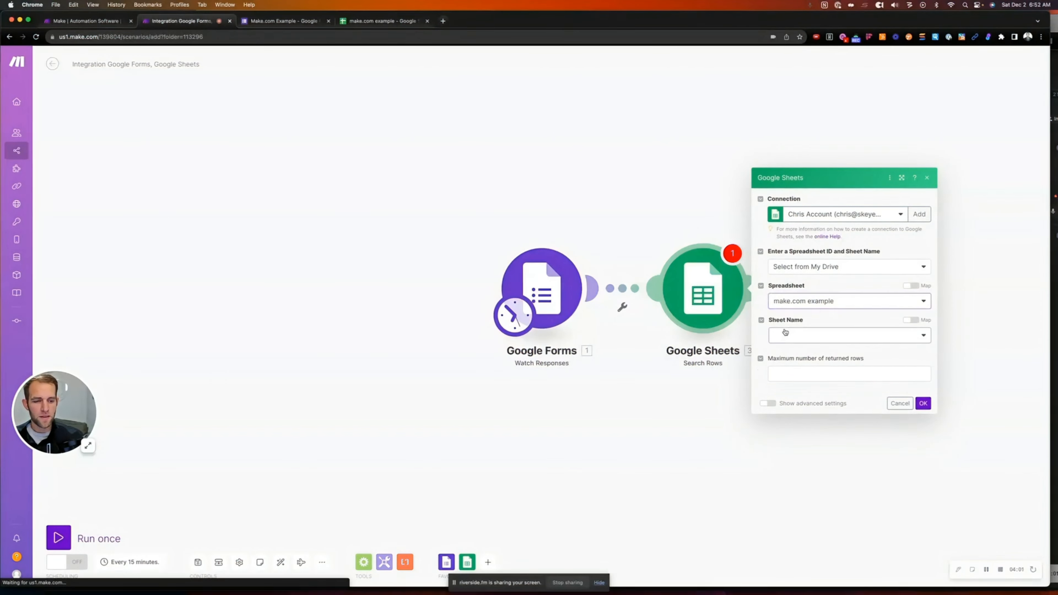
pyautogui.click(385, 17)
pyautogui.click(300, 19)
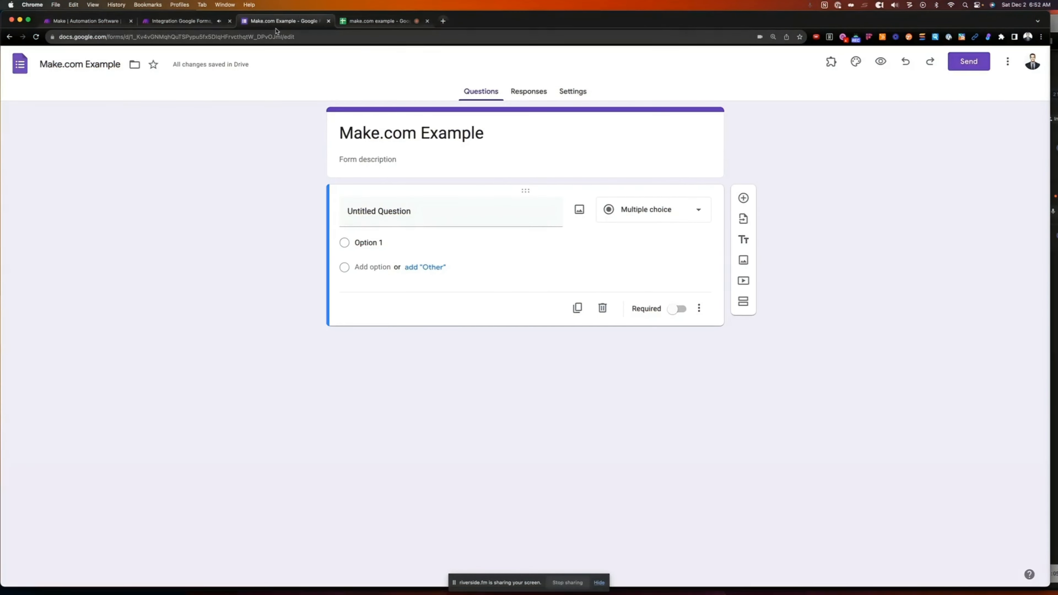
pyautogui.click(181, 21)
pyautogui.click(869, 335)
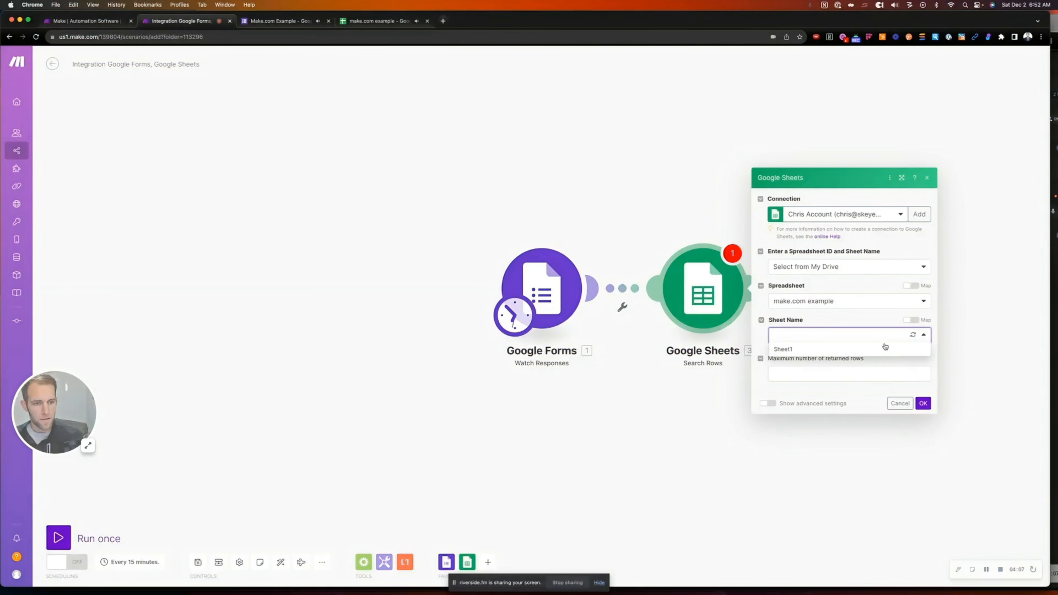
pyautogui.click(856, 353)
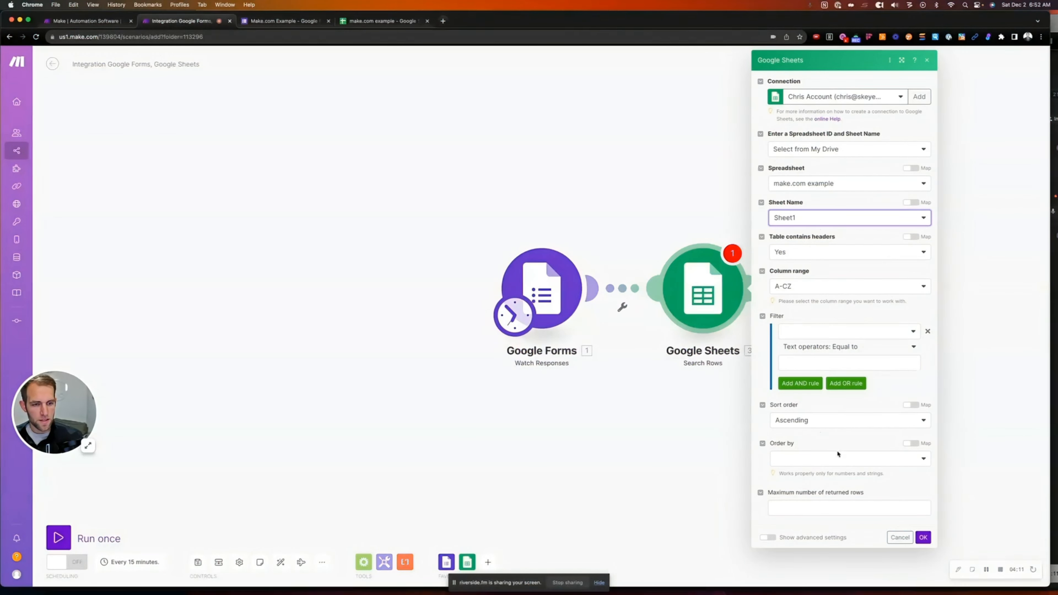
pyautogui.click(924, 538)
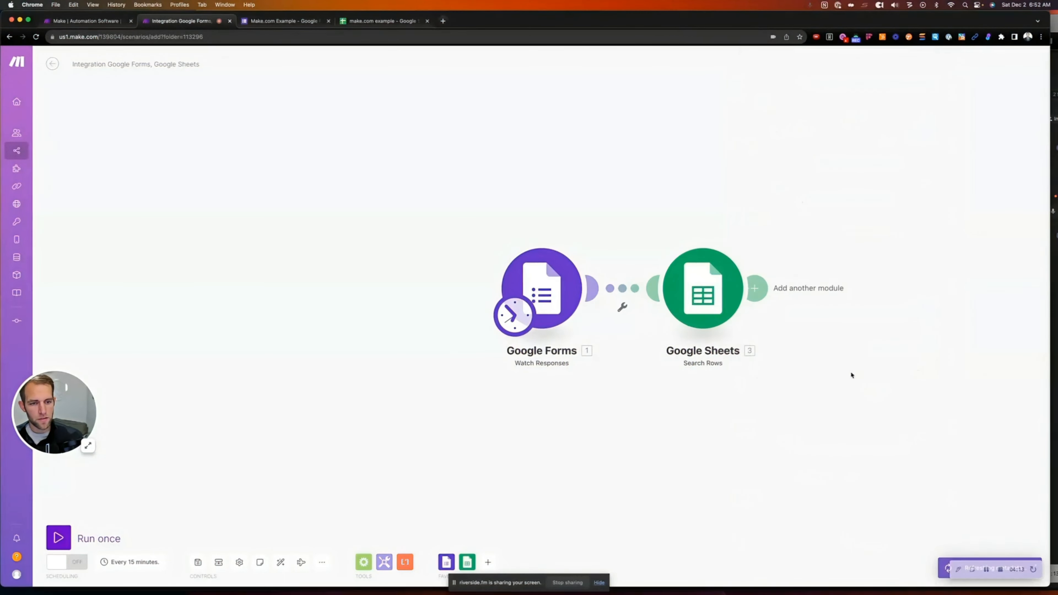
# Add an Email > Send an Email module after the Google Sheets step
pyautogui.click(765, 294)
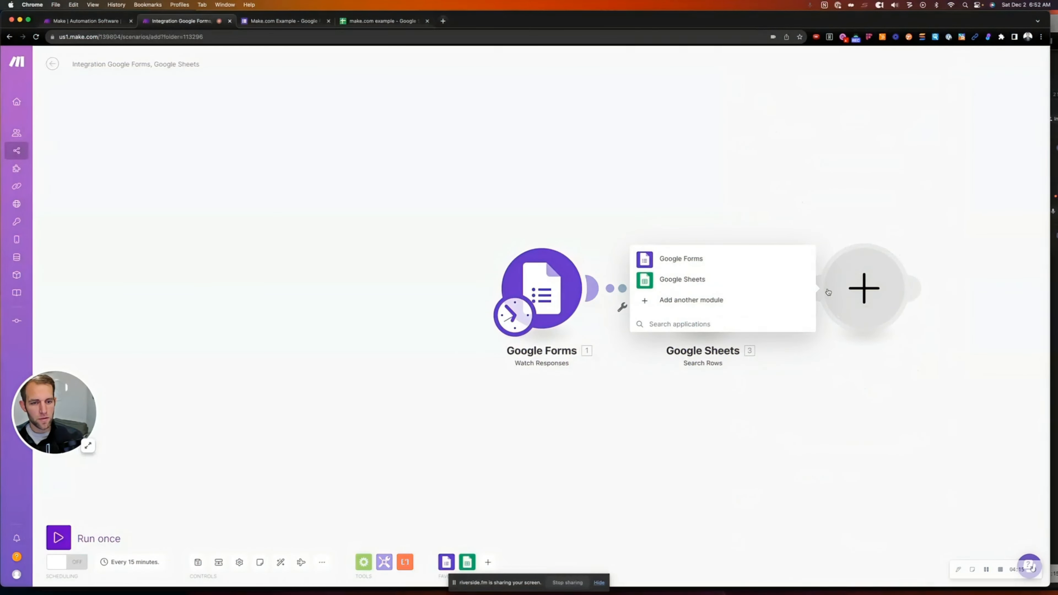
pyautogui.click(660, 324)
pyautogui.write('mail')
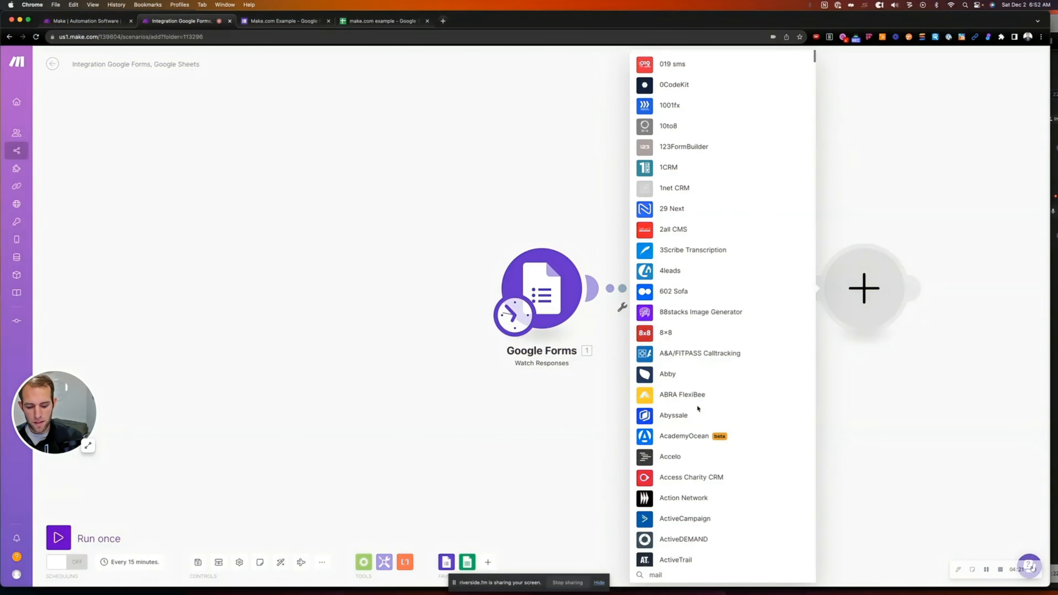
pyautogui.write('chimp')
pyautogui.press('super+a')
pyautogui.write('email')
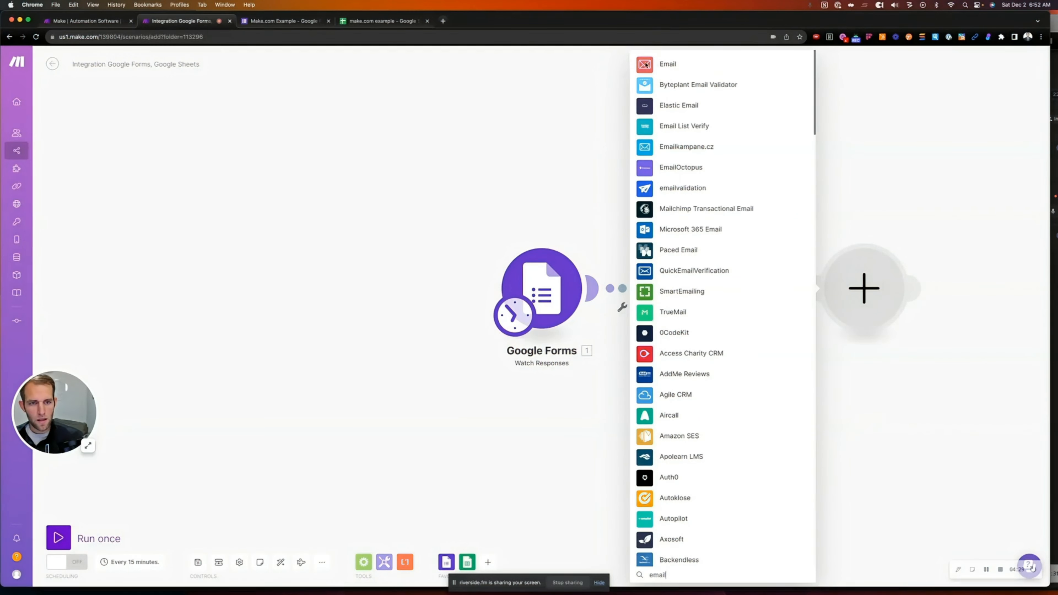
pyautogui.click(649, 67)
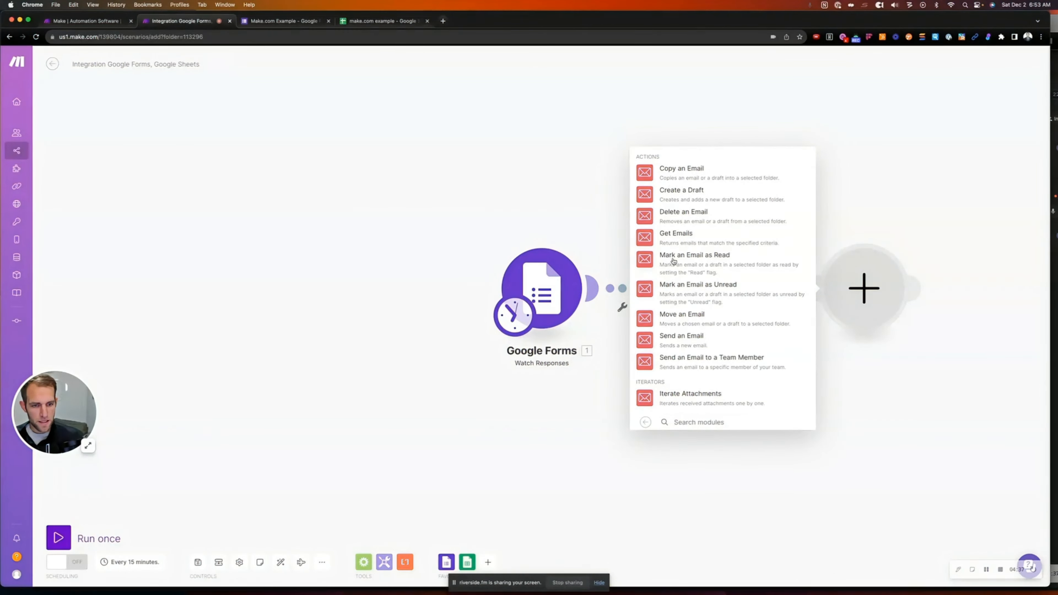
pyautogui.click(652, 343)
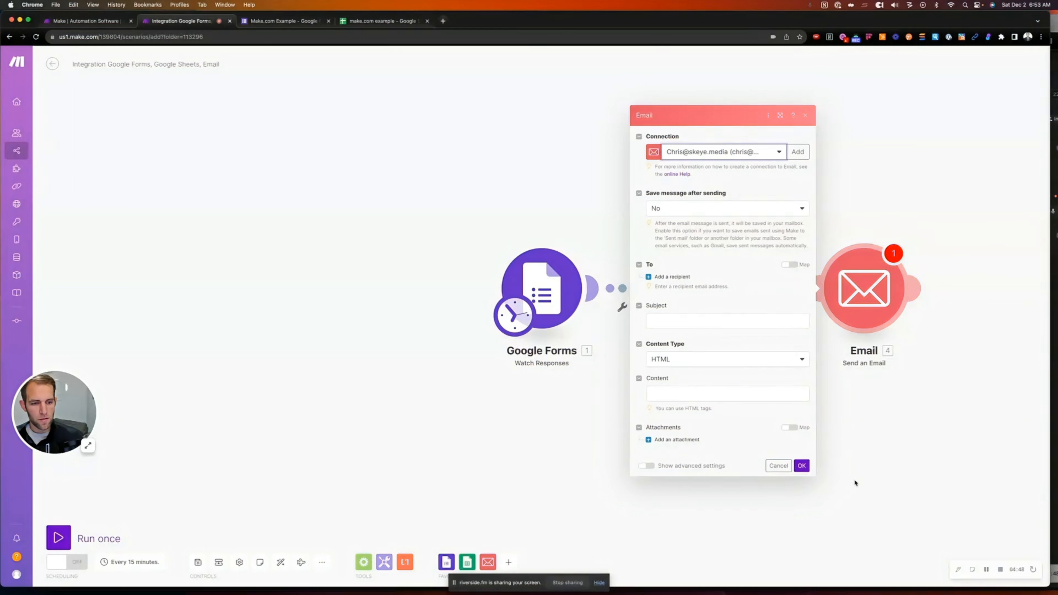
# Enter one recipient e-mail address and save the Send an Email settings
pyautogui.click(802, 466)
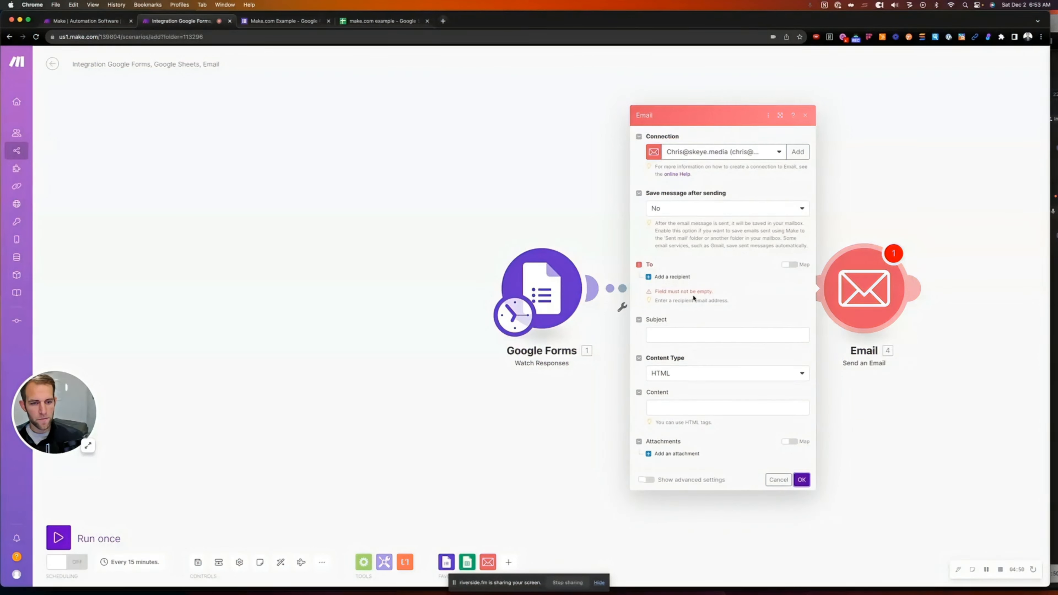
pyautogui.click(672, 277)
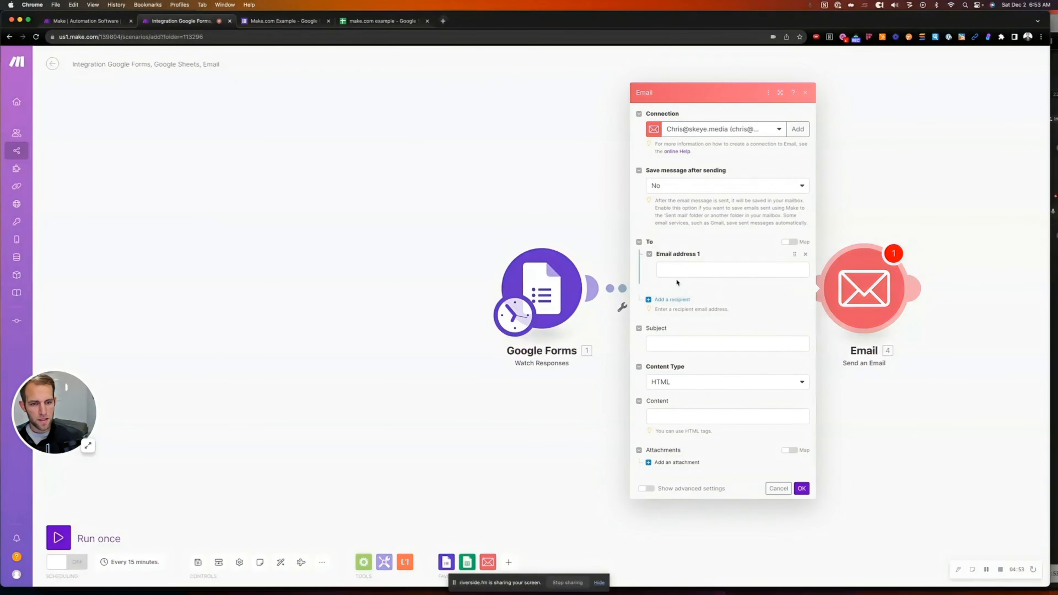
pyautogui.click(676, 271)
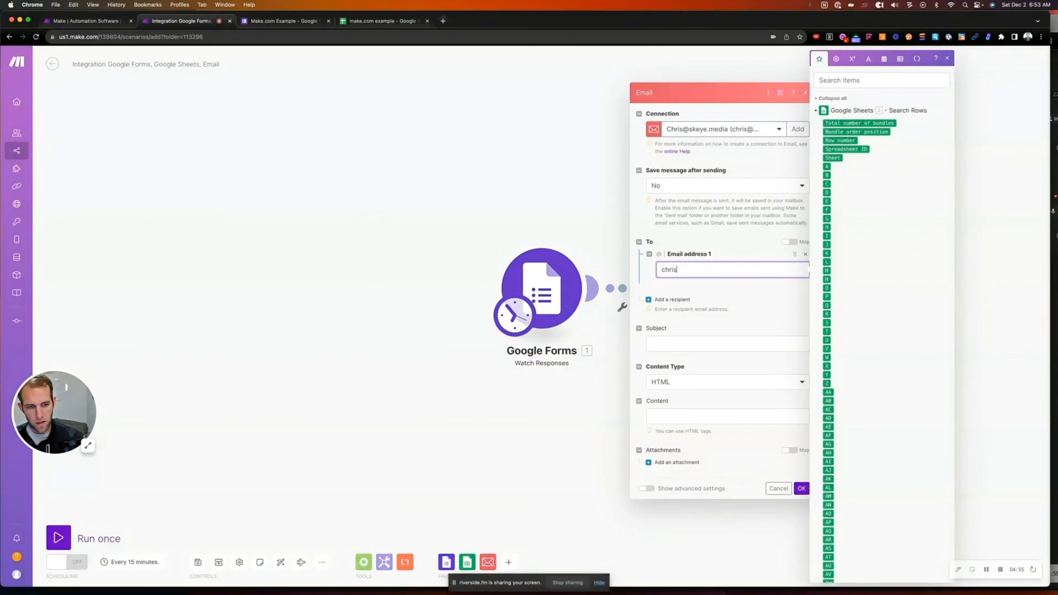
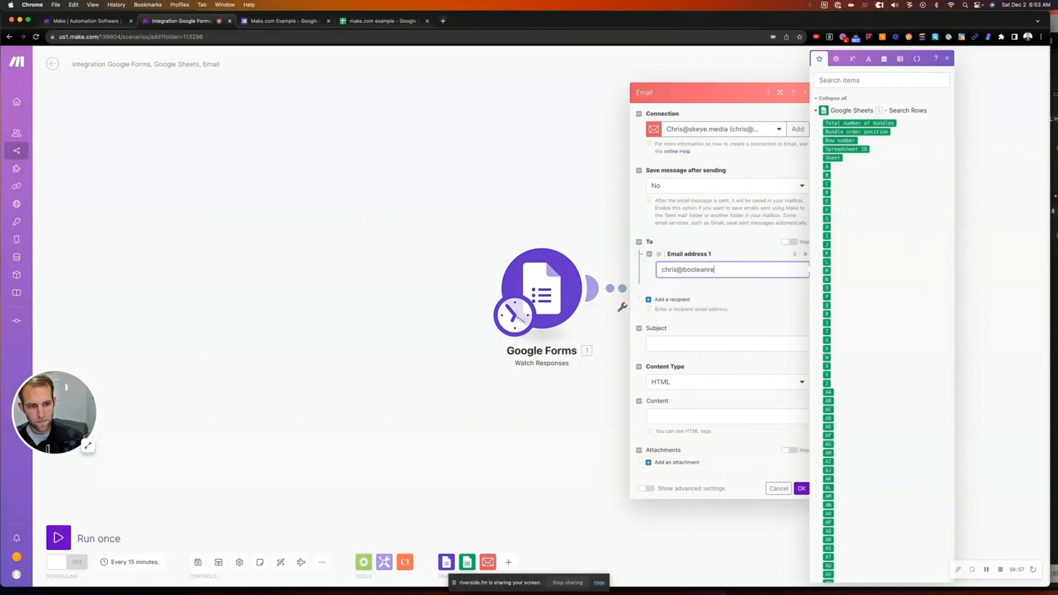
pyautogui.click(721, 284)
pyautogui.click(802, 489)
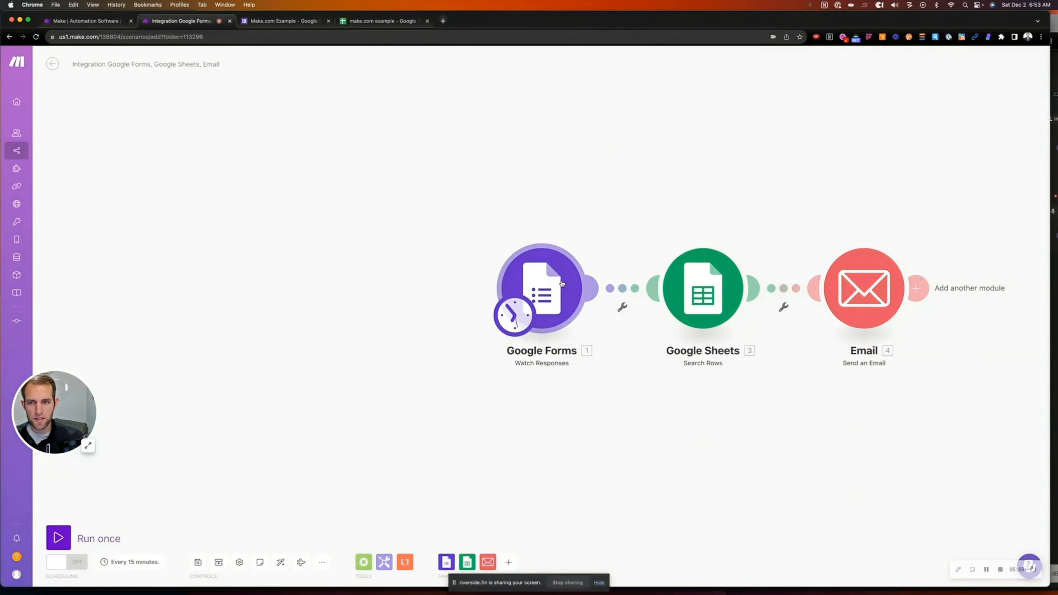
pyautogui.click(267, 21)
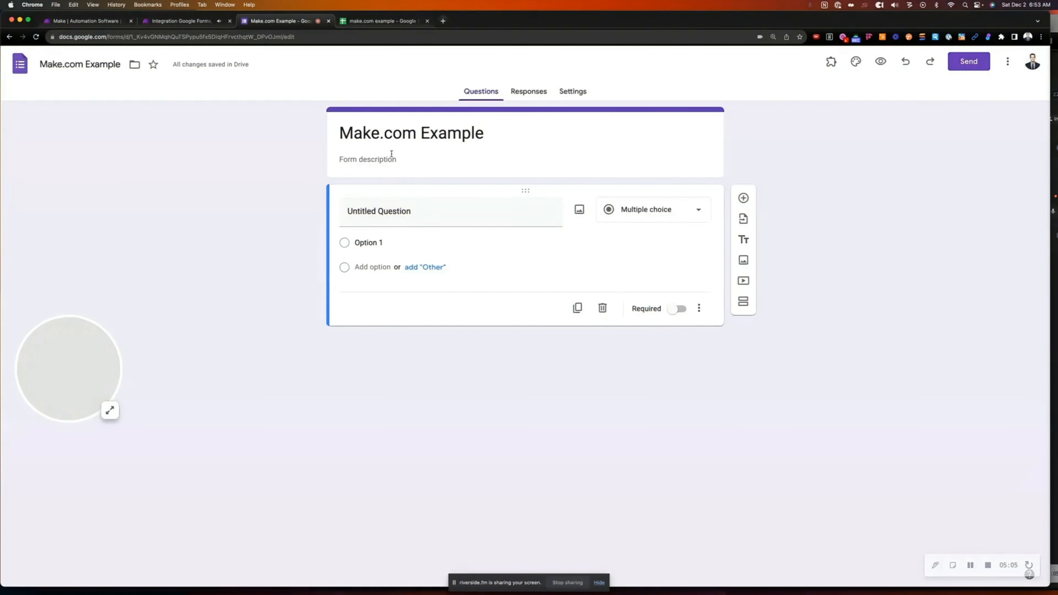
# Title the first question 'Who do you want to email' and make it multiple choice
pyautogui.click(373, 221)
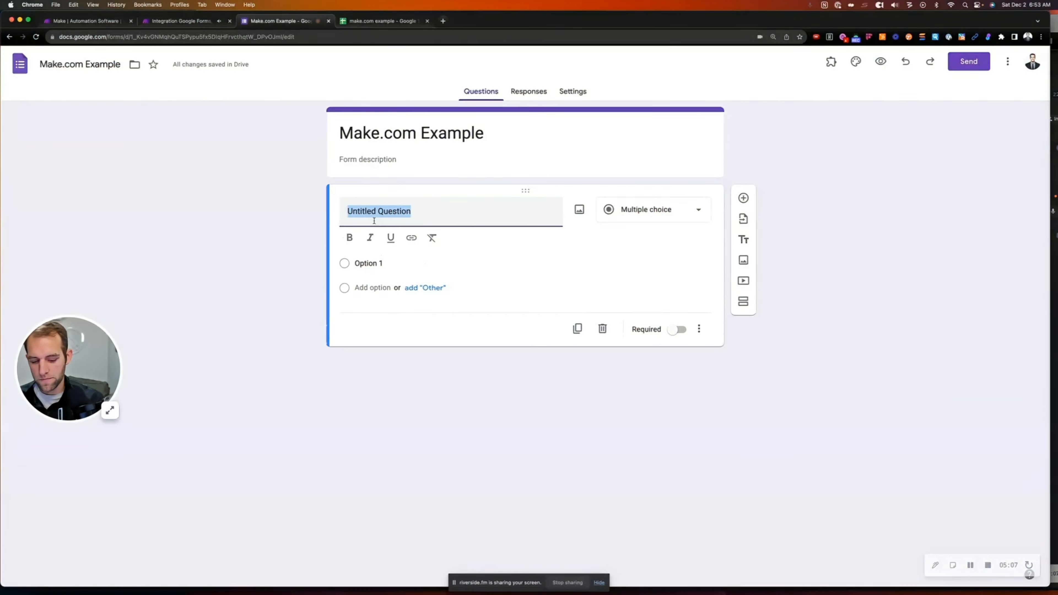
pyautogui.write('Who do you want to email')
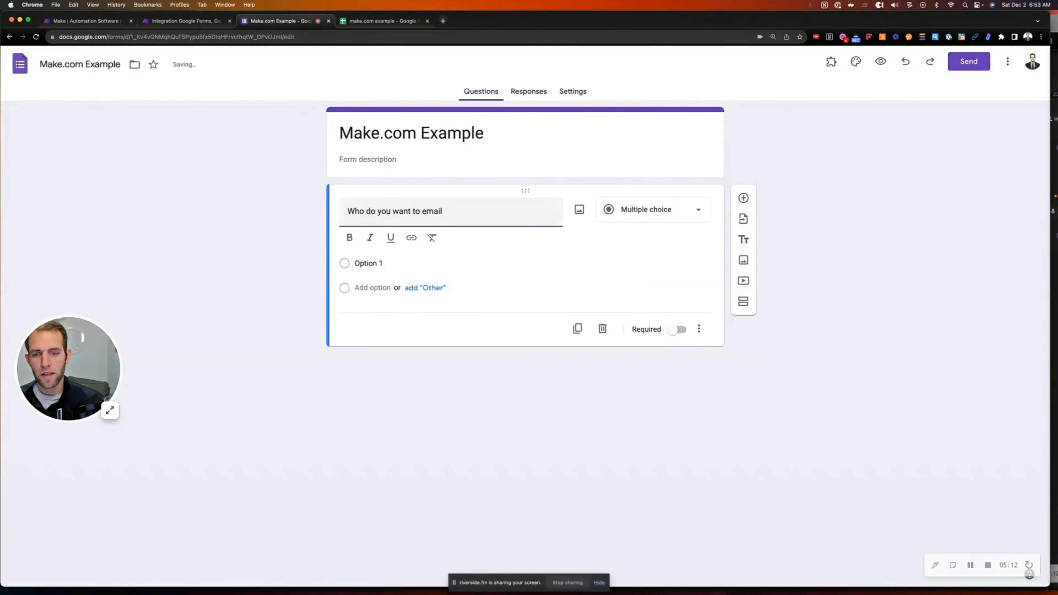
pyautogui.click(369, 264)
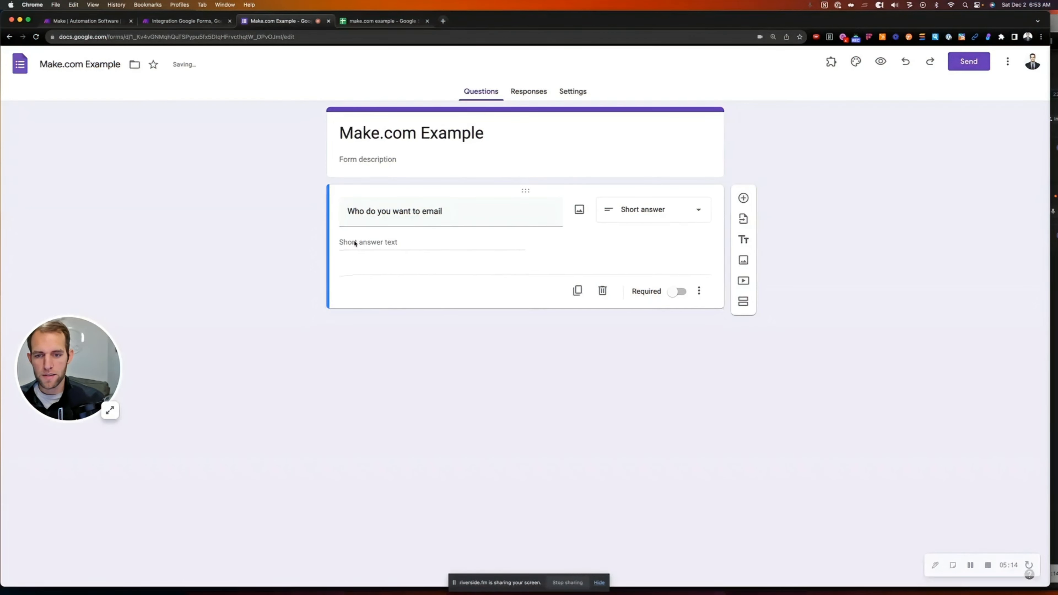
pyautogui.click(643, 210)
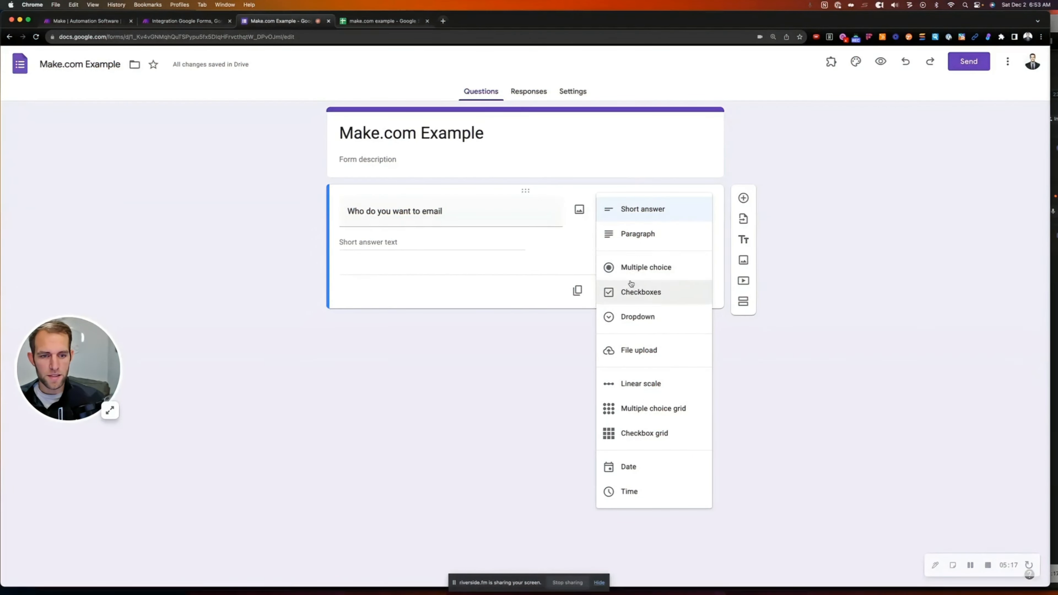
pyautogui.click(635, 269)
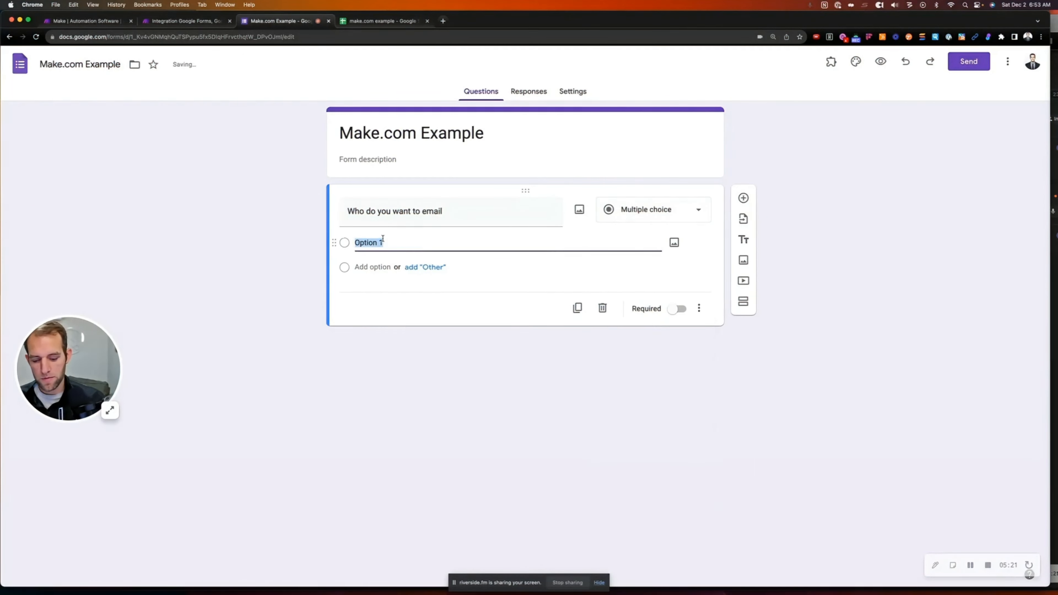
# Enter the answer options Steve, Mary and John
pyautogui.write('Steve')
pyautogui.press('Return')
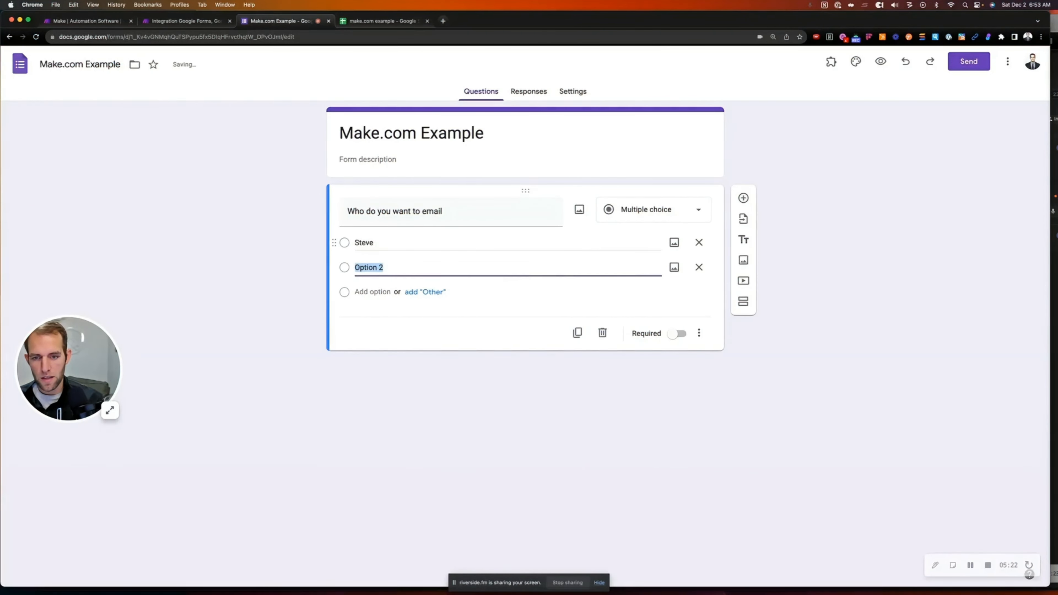
pyautogui.write('Mary')
pyautogui.press('Return')
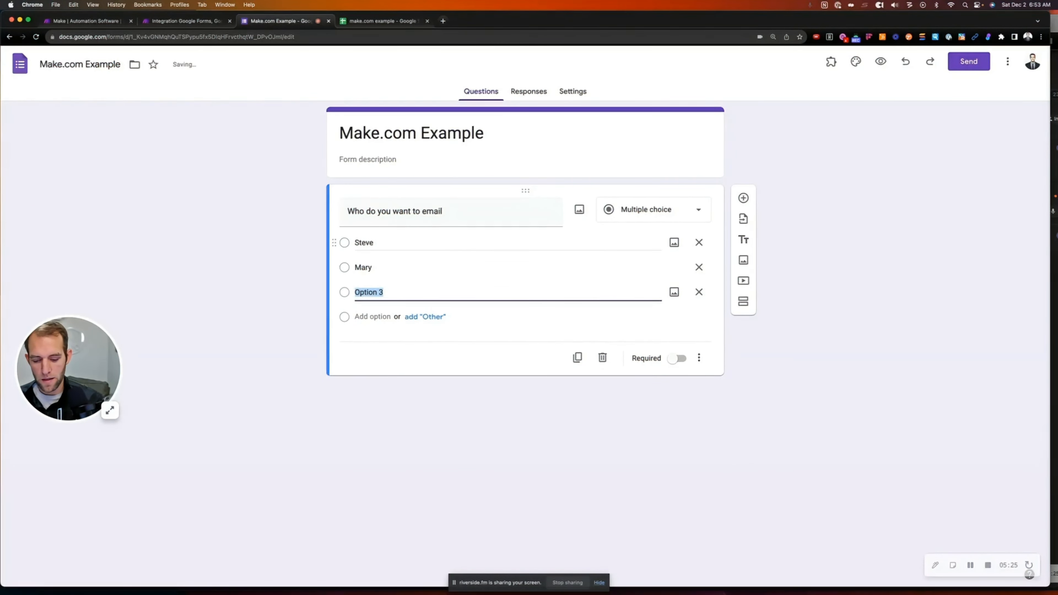
pyautogui.write('John')
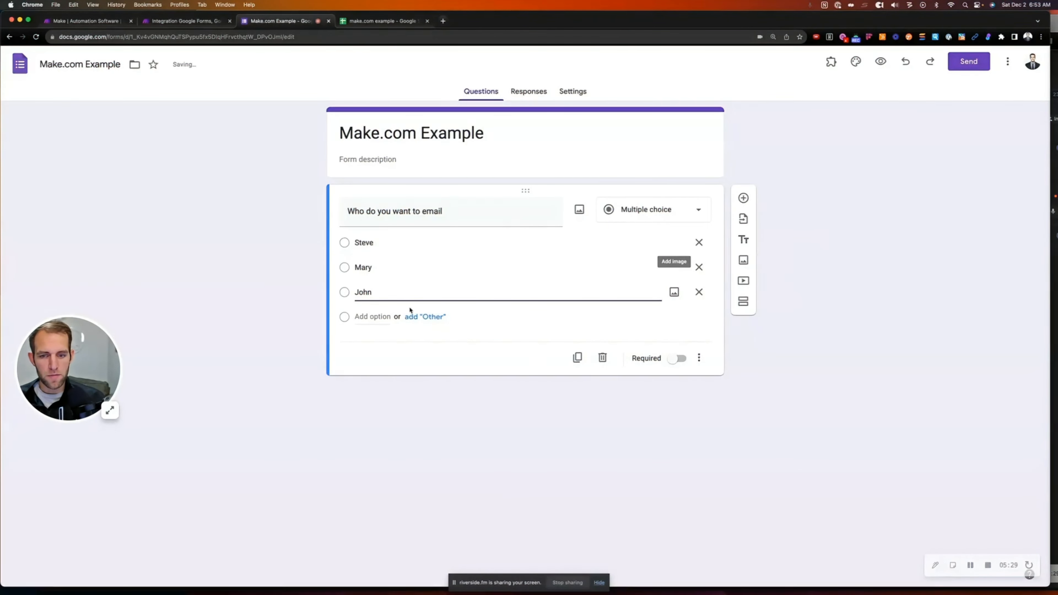
pyautogui.click(744, 198)
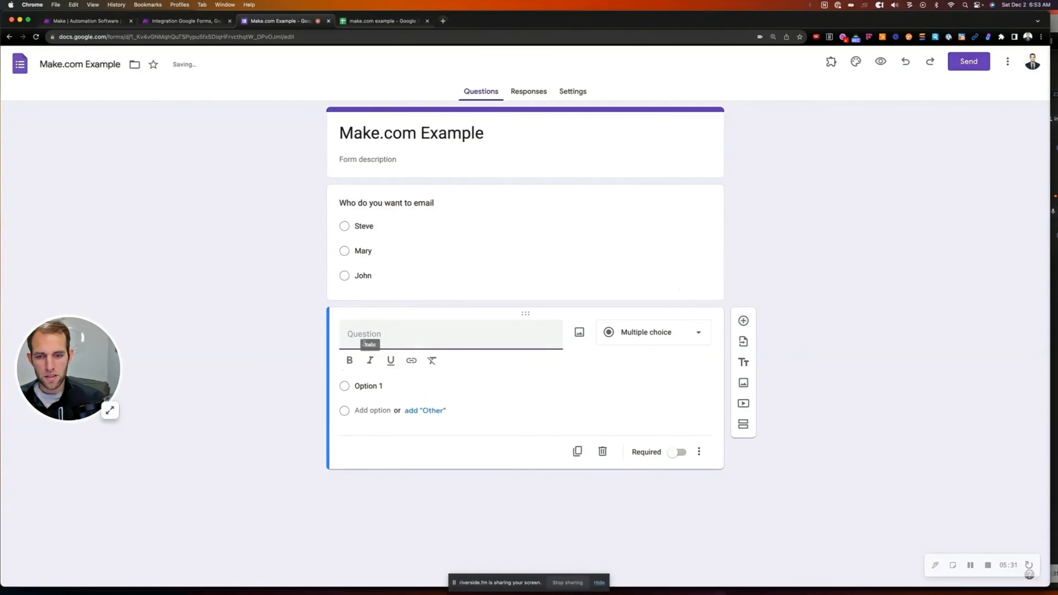
# Make the second question a short answer titled 'What do you want to tell them?'
pyautogui.write('What do you want to')
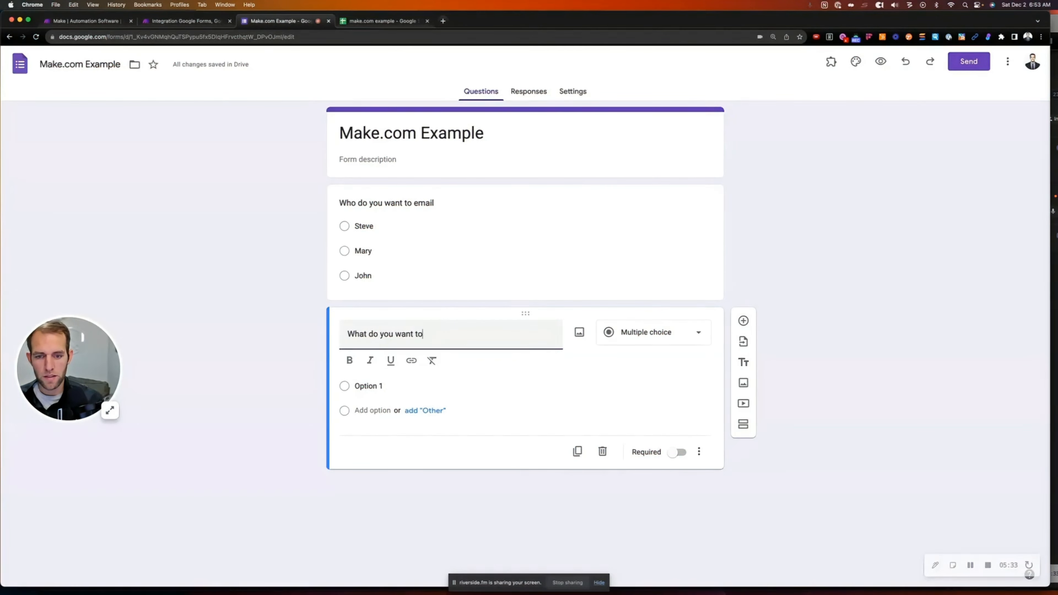
pyautogui.write(' tell them?')
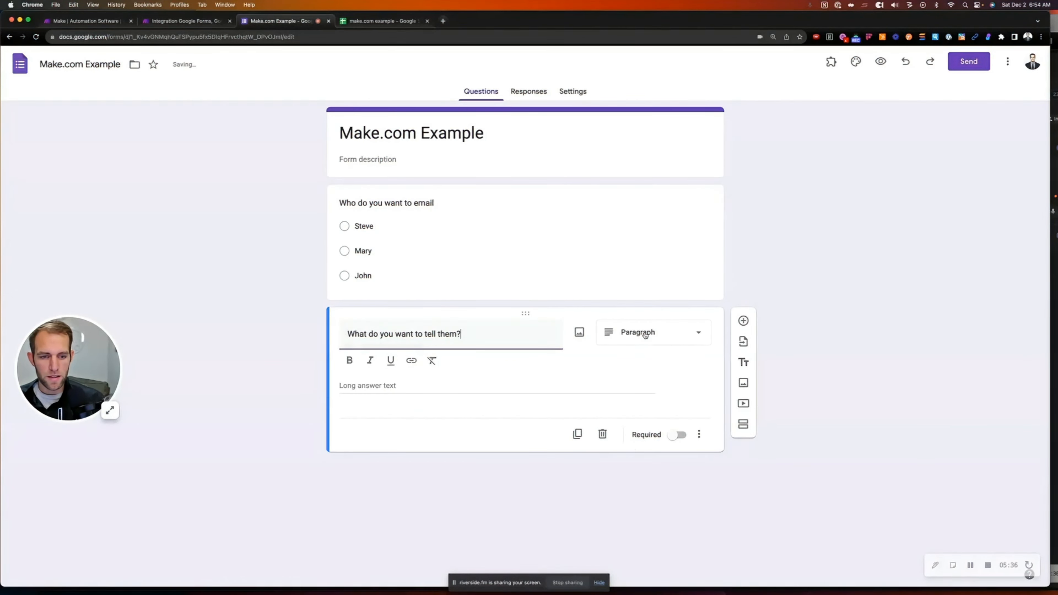
pyautogui.click(655, 333)
pyautogui.click(642, 262)
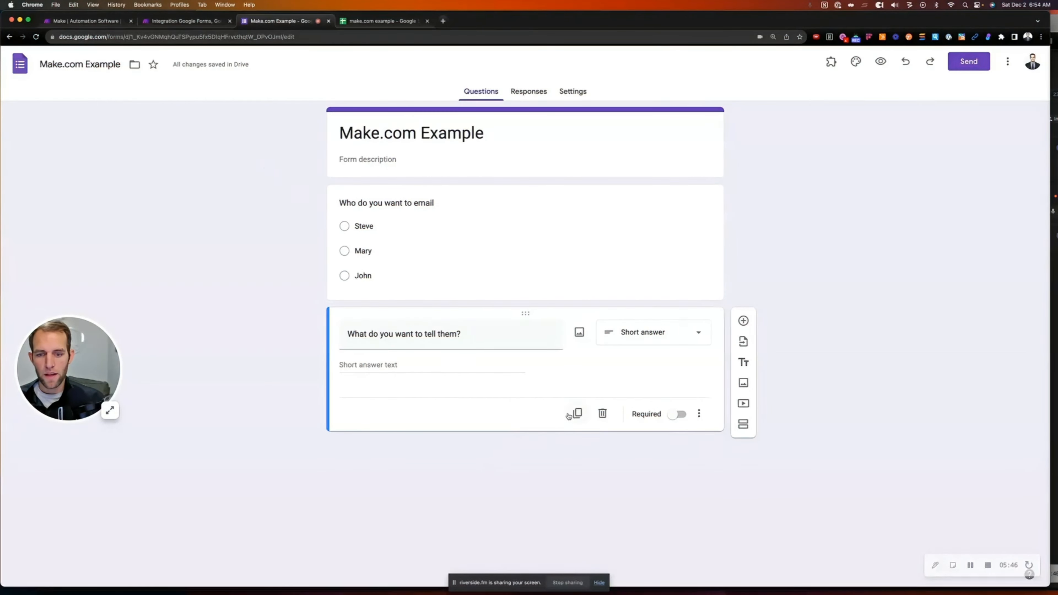
# Add a multiple-choice 'What is your favorite Ice cream' question with Mint Chocolate Chip, Chocolate, Vanilla
pyautogui.click(744, 321)
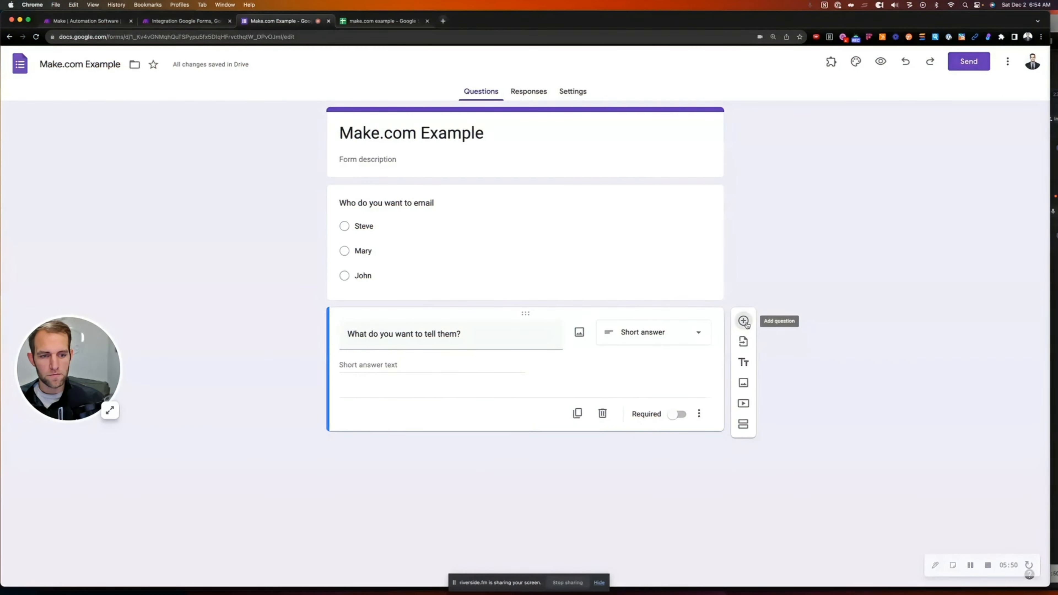
pyautogui.write('What is your favo')
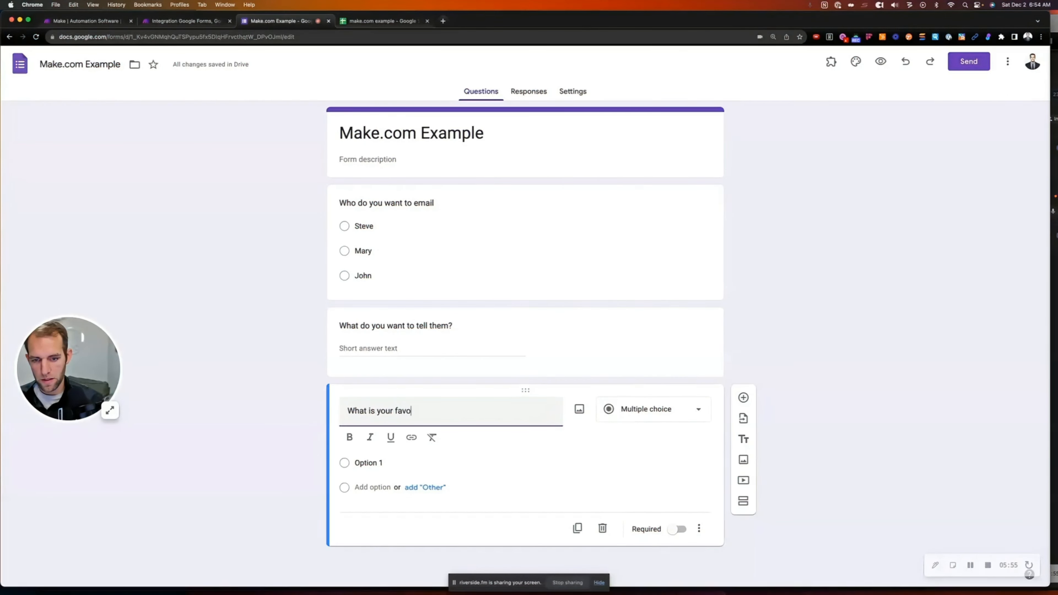
pyautogui.write('rite Ice cream')
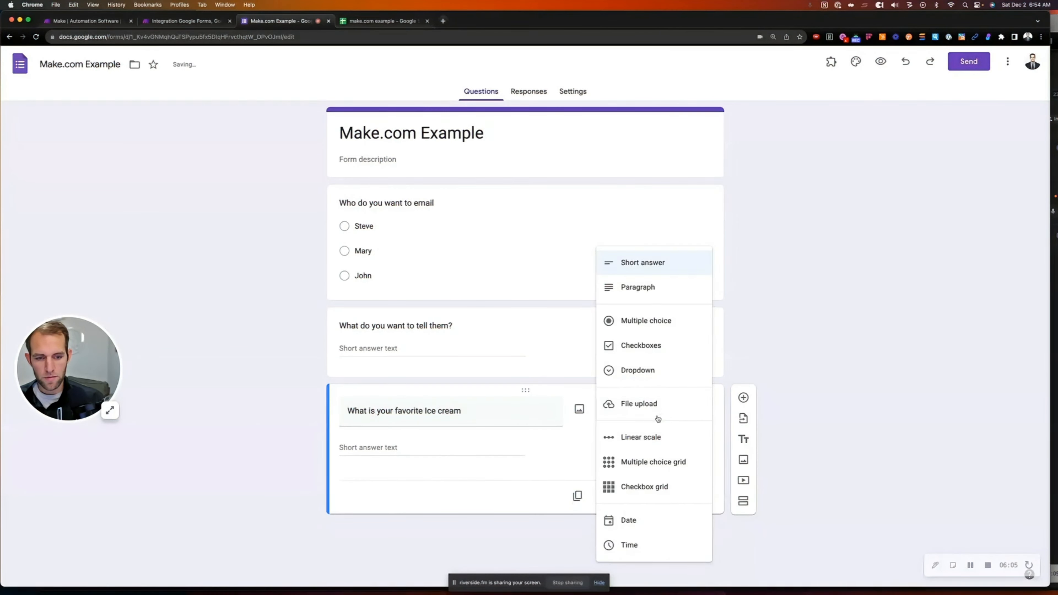
pyautogui.click(666, 416)
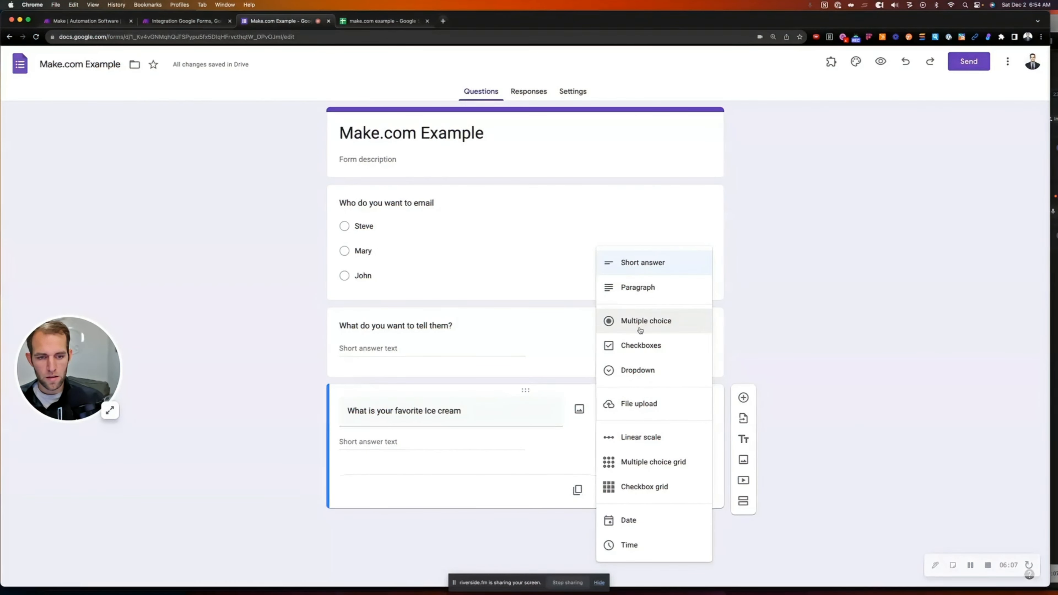
pyautogui.click(640, 330)
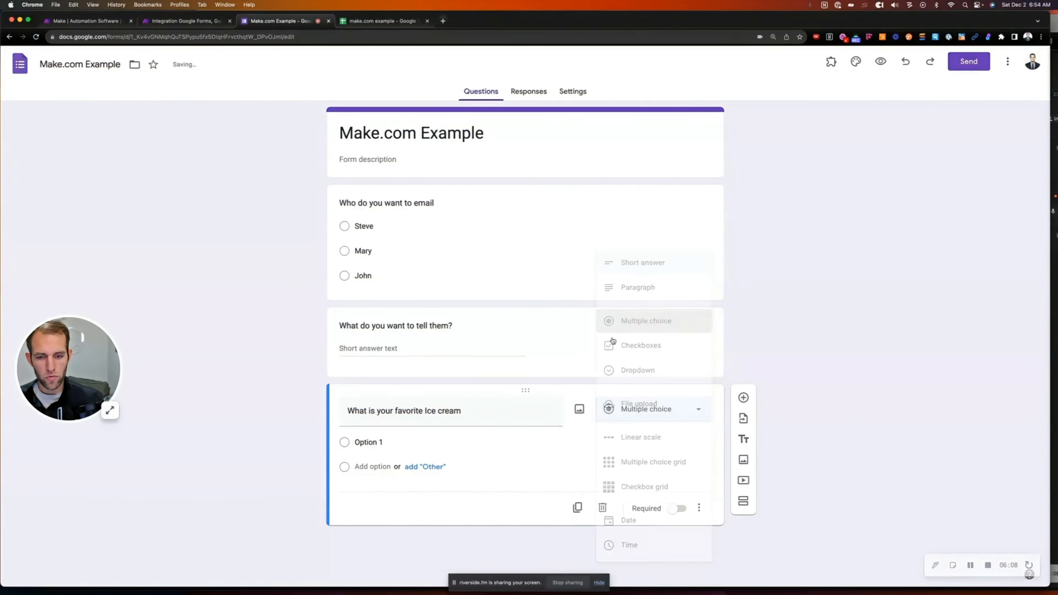
pyautogui.click(394, 443)
pyautogui.write('Mint ')
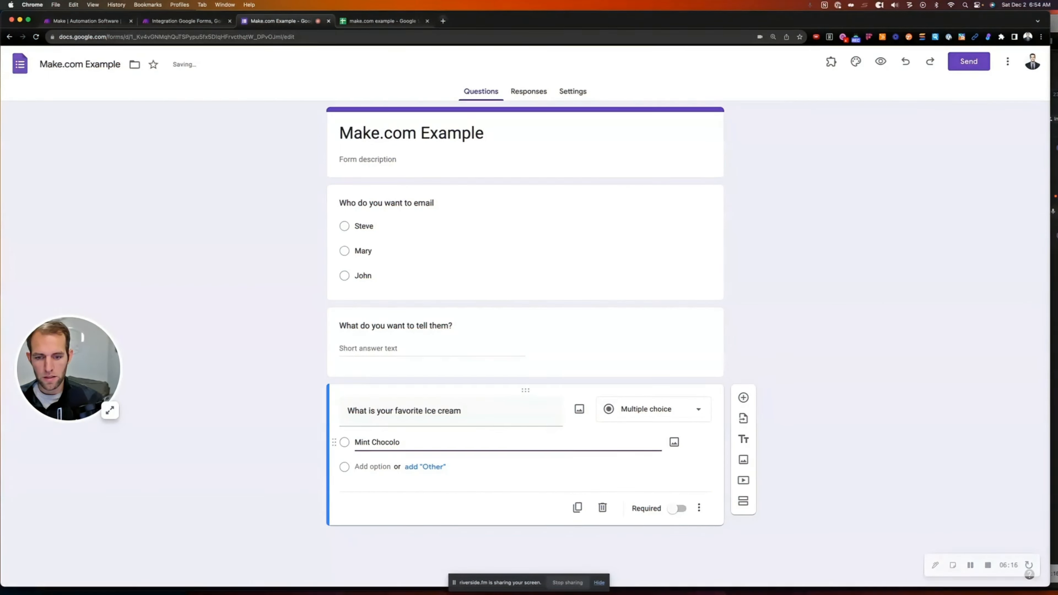
pyautogui.write('Chocolate Chip')
pyautogui.press('Return')
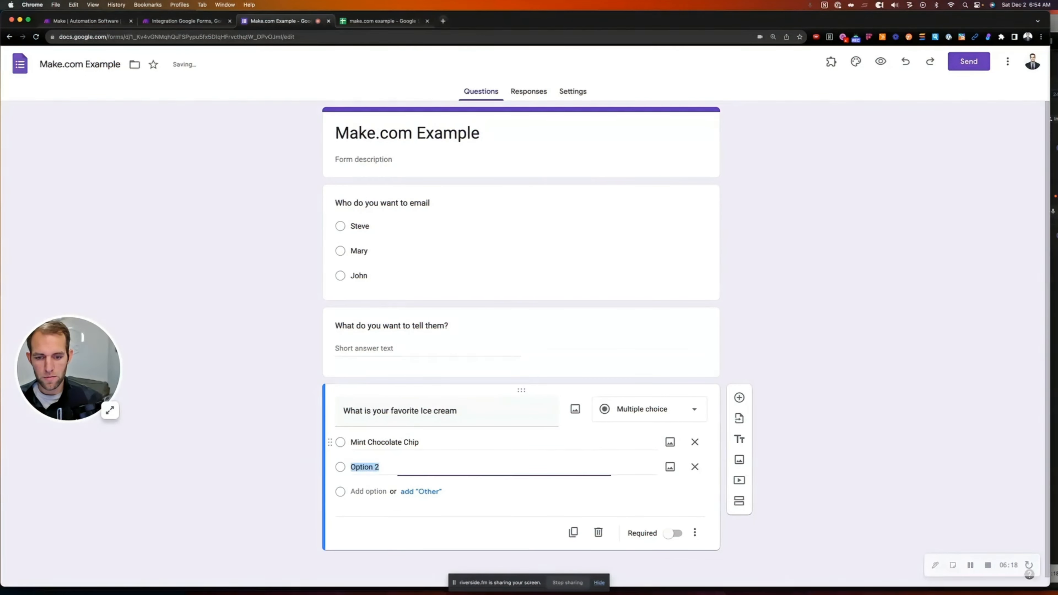
pyautogui.write('Chocoloate')
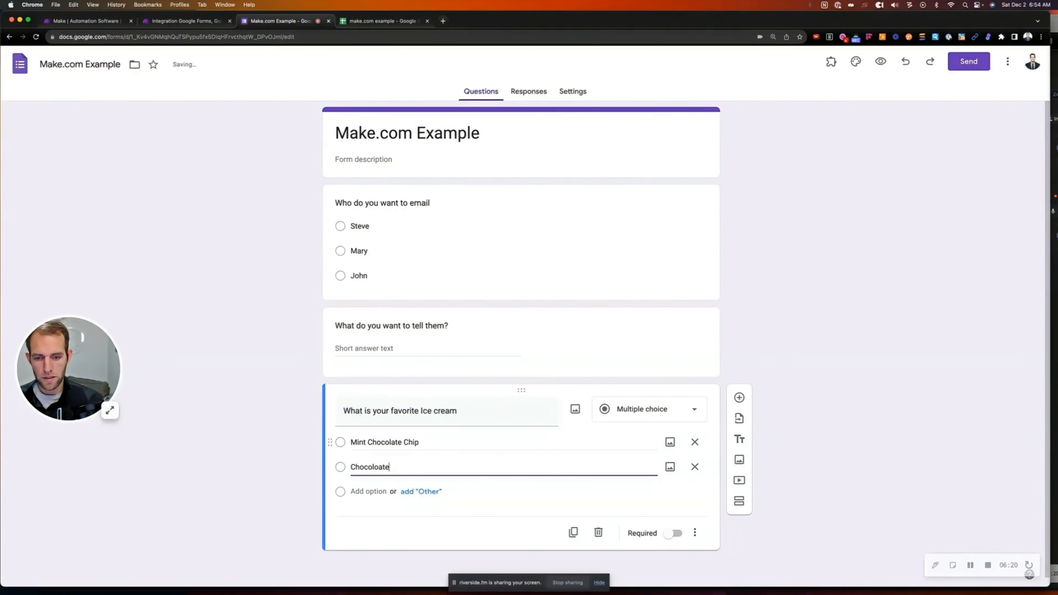
pyautogui.press('Return')
pyautogui.write('Vanilla')
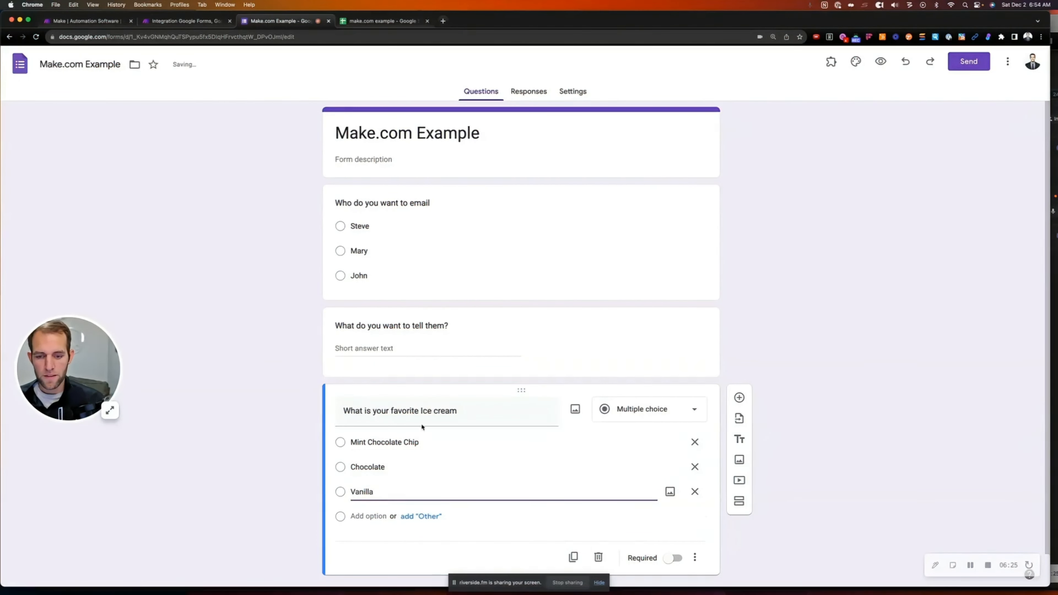
pyautogui.click(332, 481)
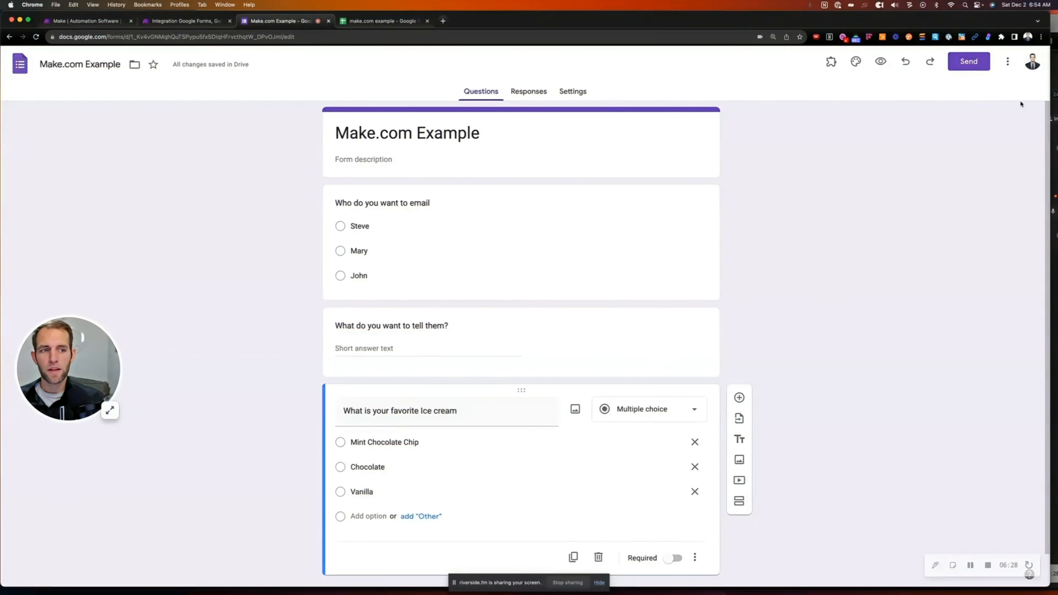
# Preview the form and answer Steve, 'Hope you guys are doing well', and Chocolate
pyautogui.click(881, 62)
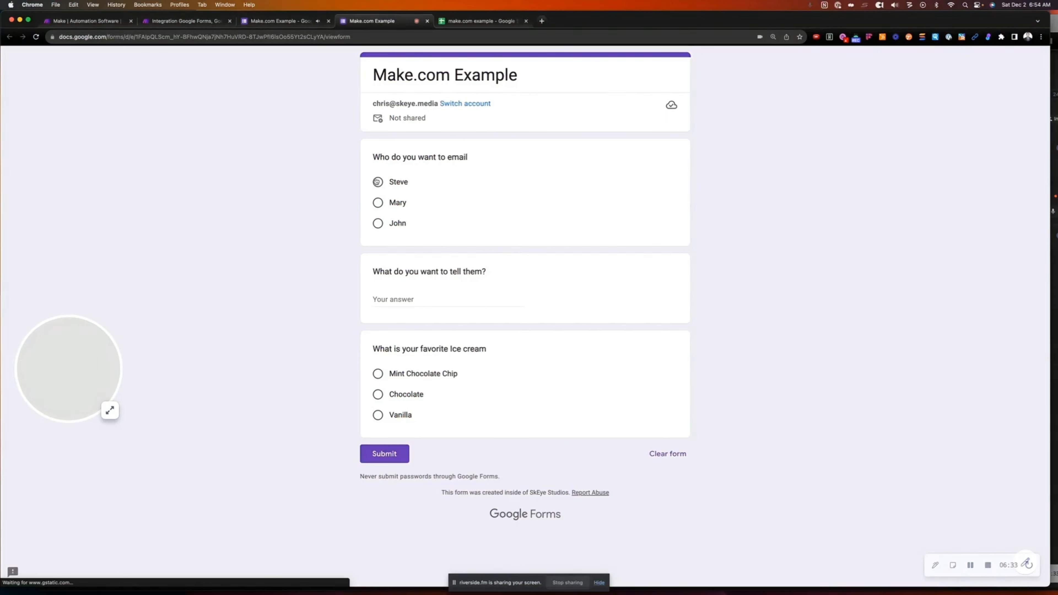
pyautogui.click(378, 182)
pyautogui.click(411, 317)
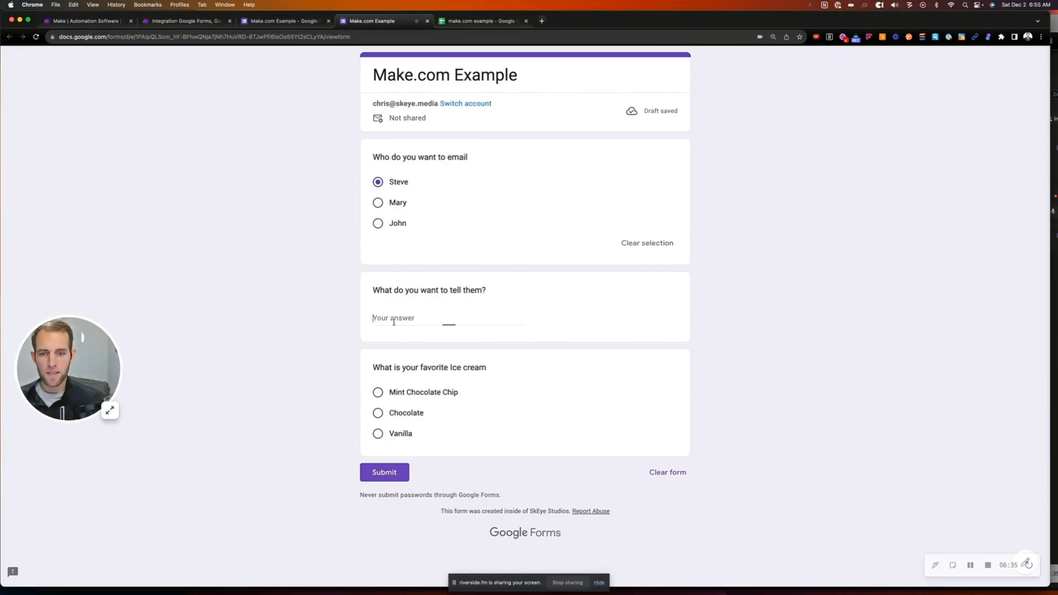
pyautogui.write('Hope you guys are doing well')
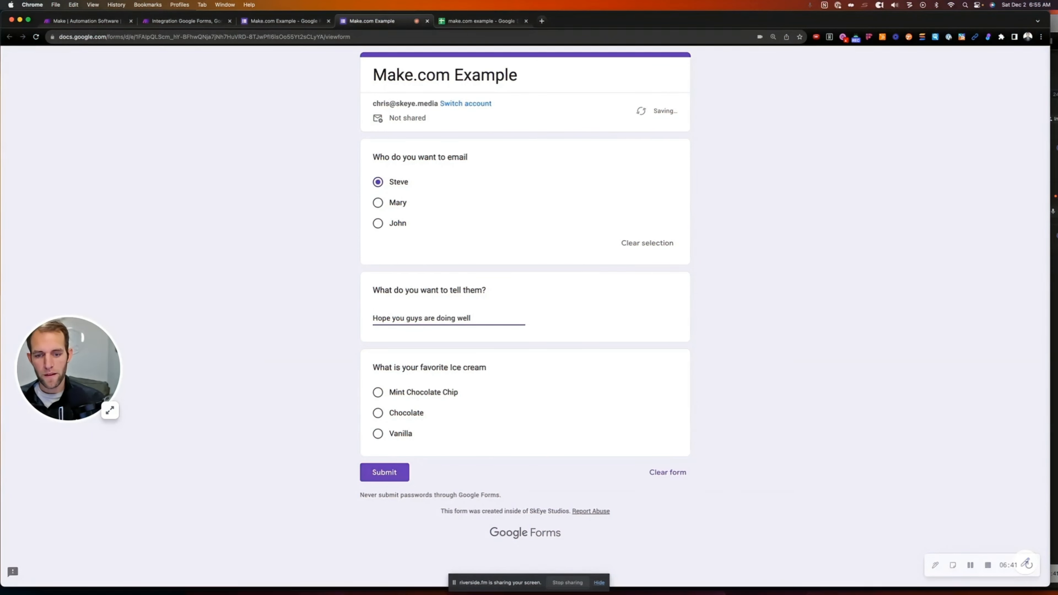
pyautogui.click(377, 412)
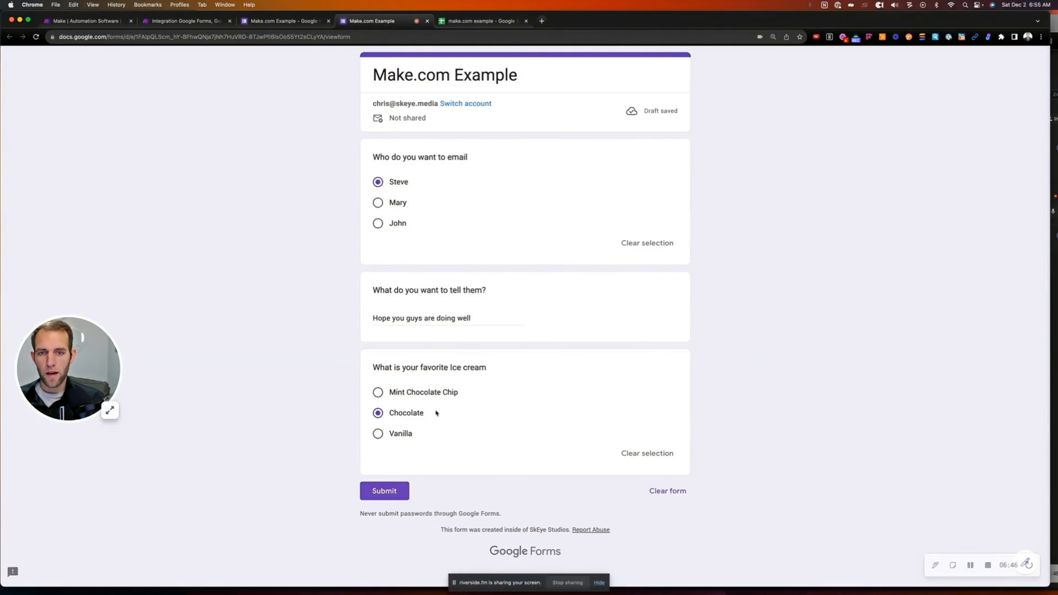
pyautogui.click(283, 21)
pyautogui.click(162, 19)
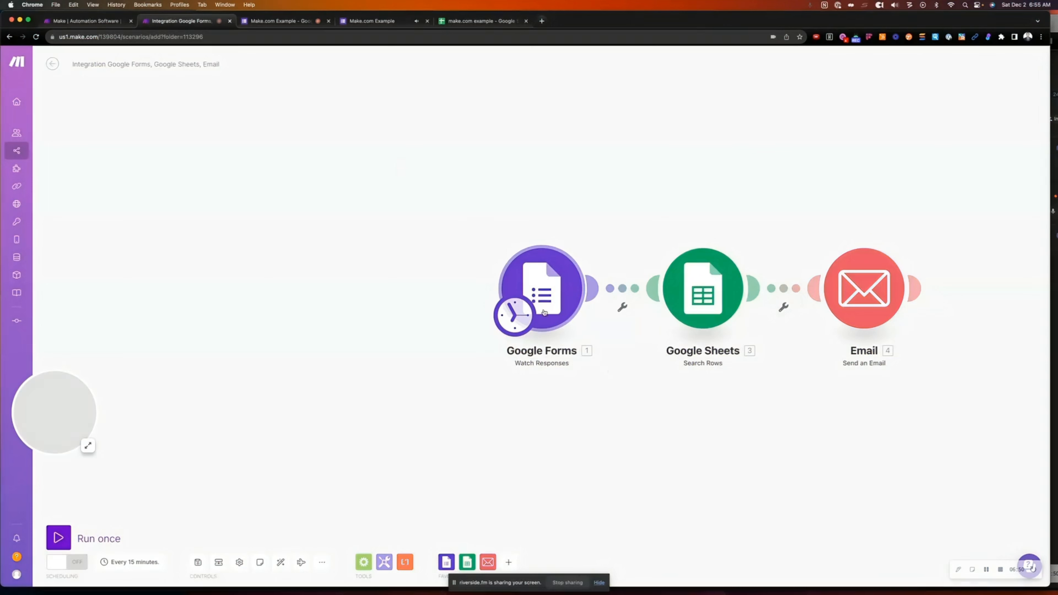
# Run the scenario once so the Google Forms trigger waits for a response
pyautogui.click(543, 288)
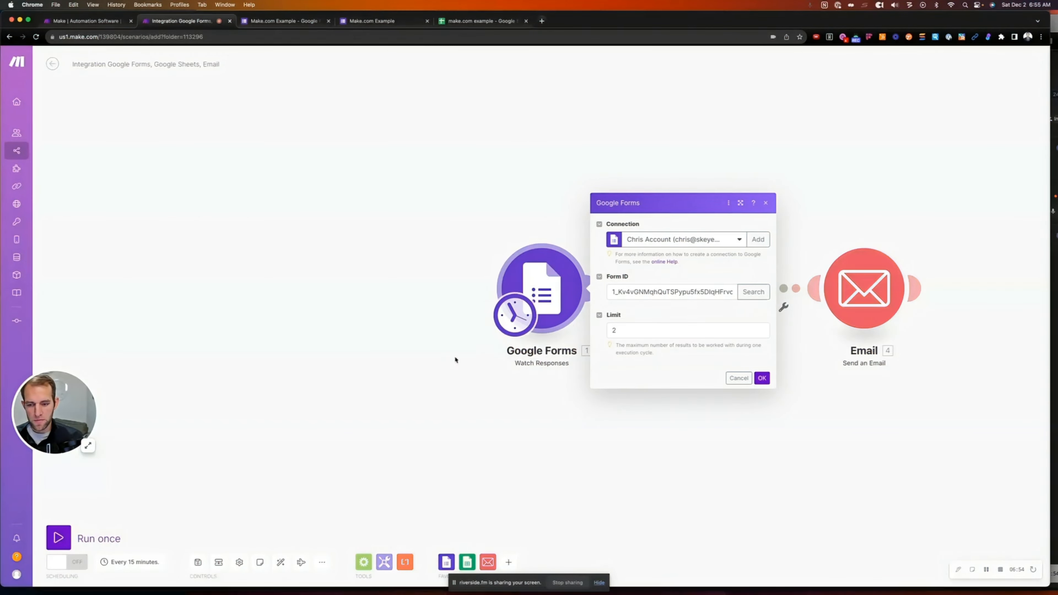
pyautogui.click(427, 369)
pyautogui.click(81, 530)
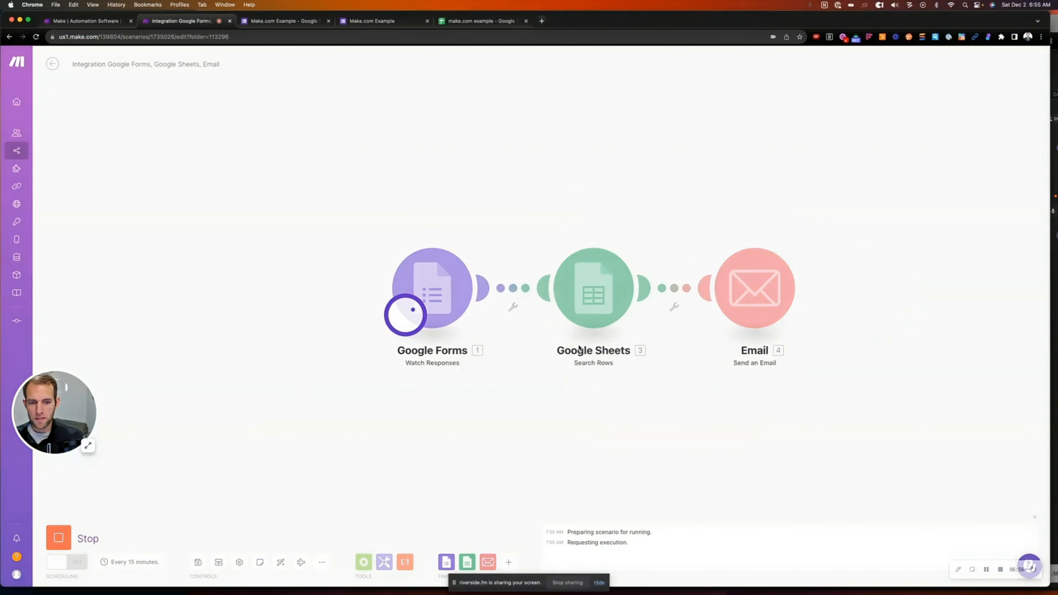
pyautogui.click(431, 238)
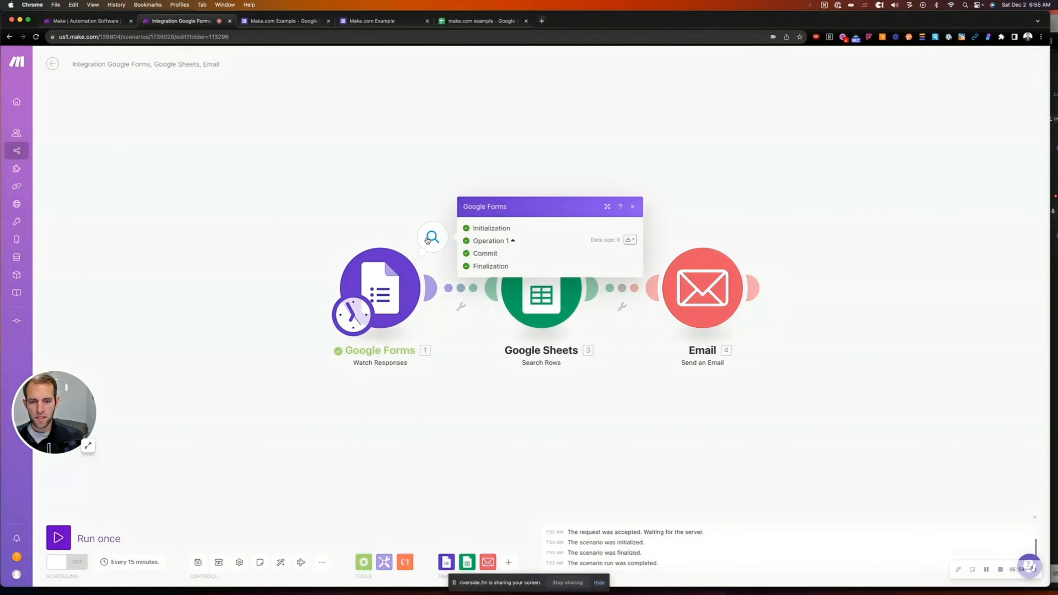
pyautogui.click(367, 282)
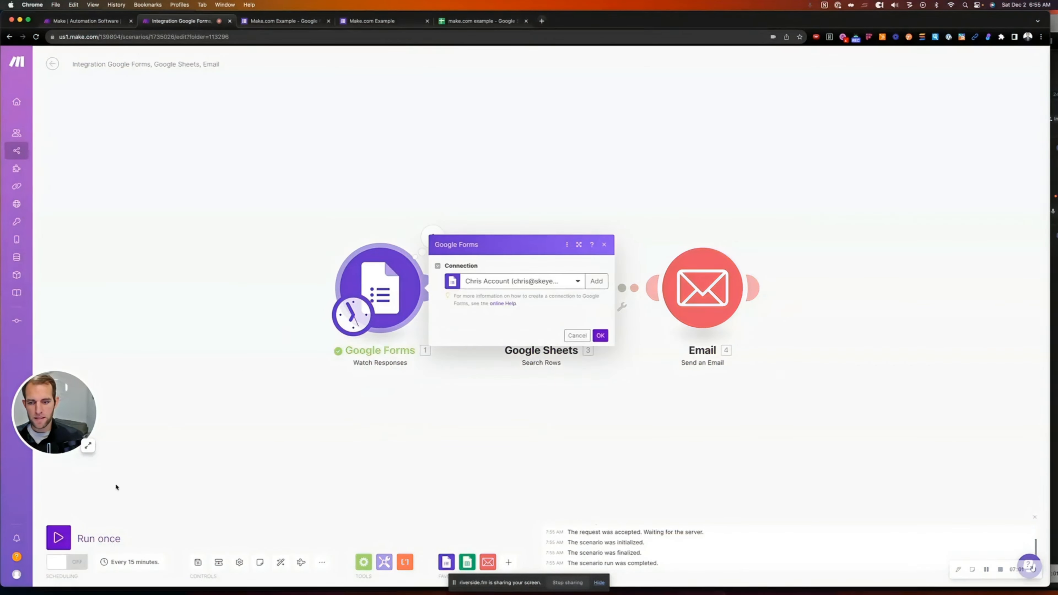
pyautogui.click(62, 534)
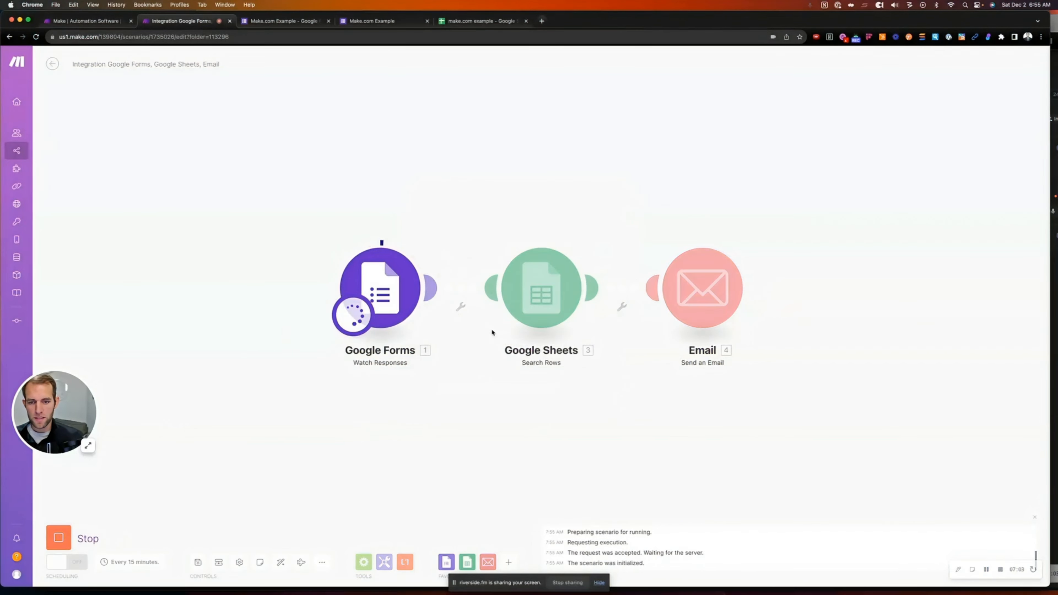
# Submit the filled-in test response from the form preview and return to Make
pyautogui.click(283, 21)
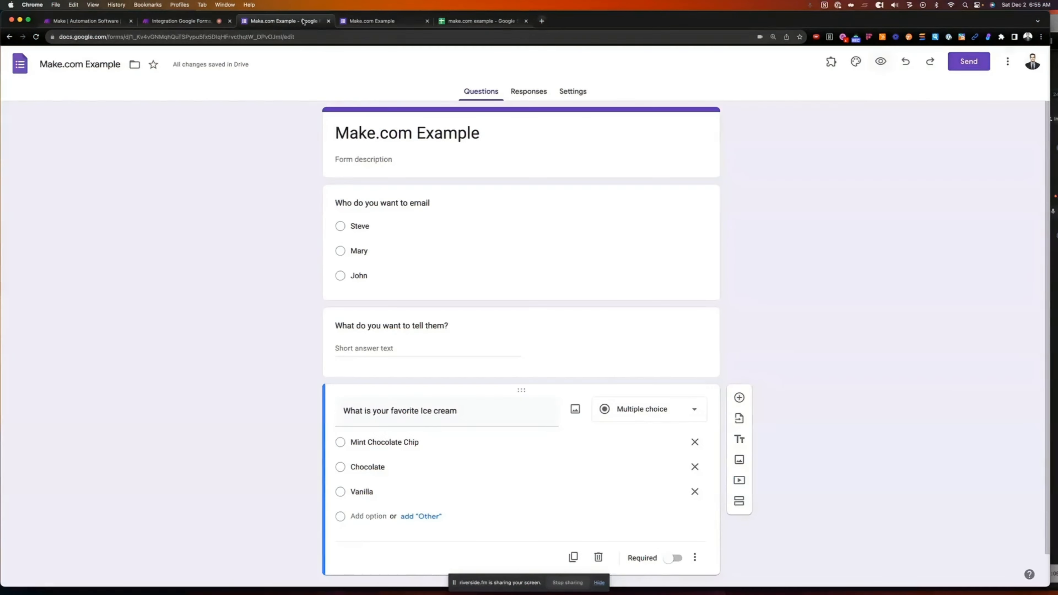
pyautogui.click(396, 23)
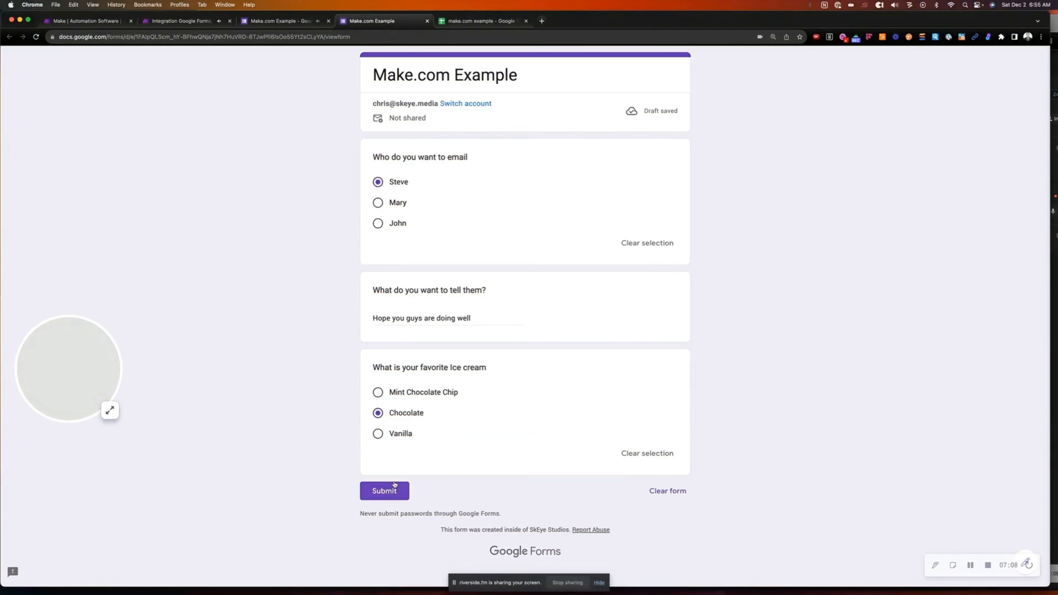
pyautogui.click(384, 491)
pyautogui.click(184, 22)
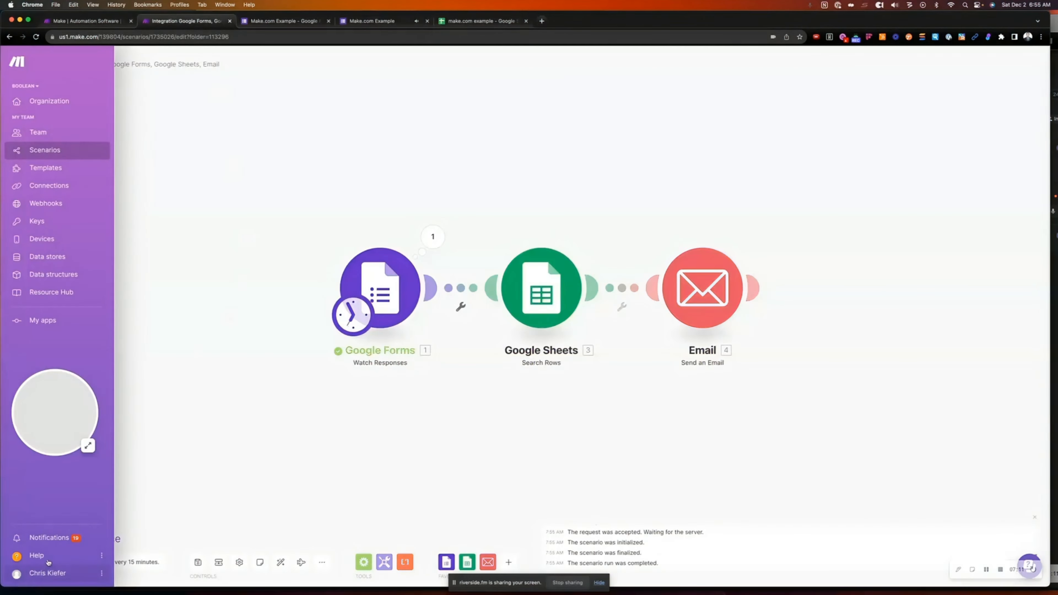
# Open the Forms run output and expand Answers to reveal the Steve answer
pyautogui.click(380, 287)
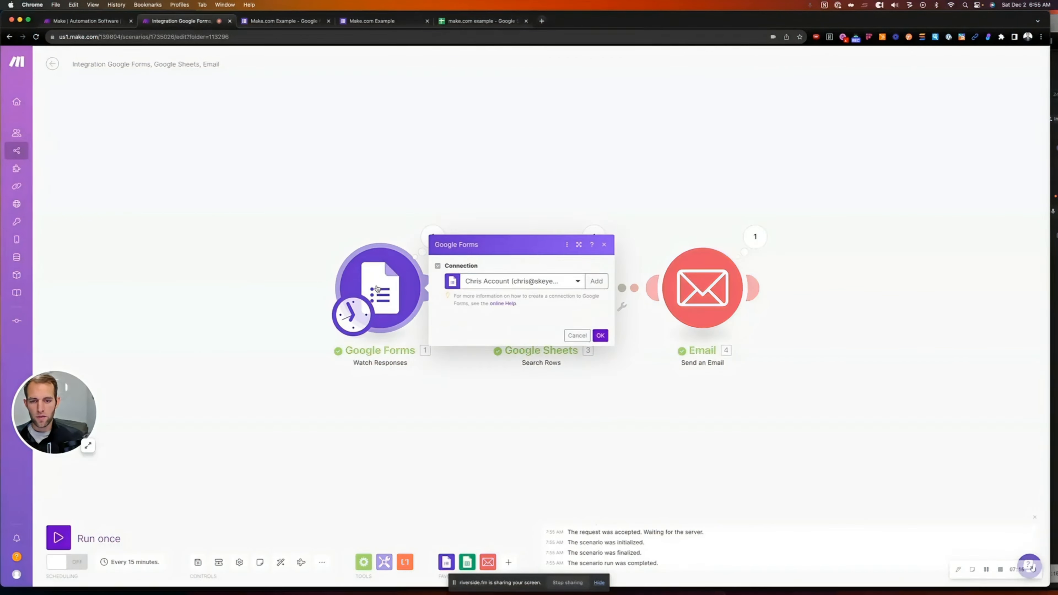
pyautogui.click(384, 216)
pyautogui.click(433, 236)
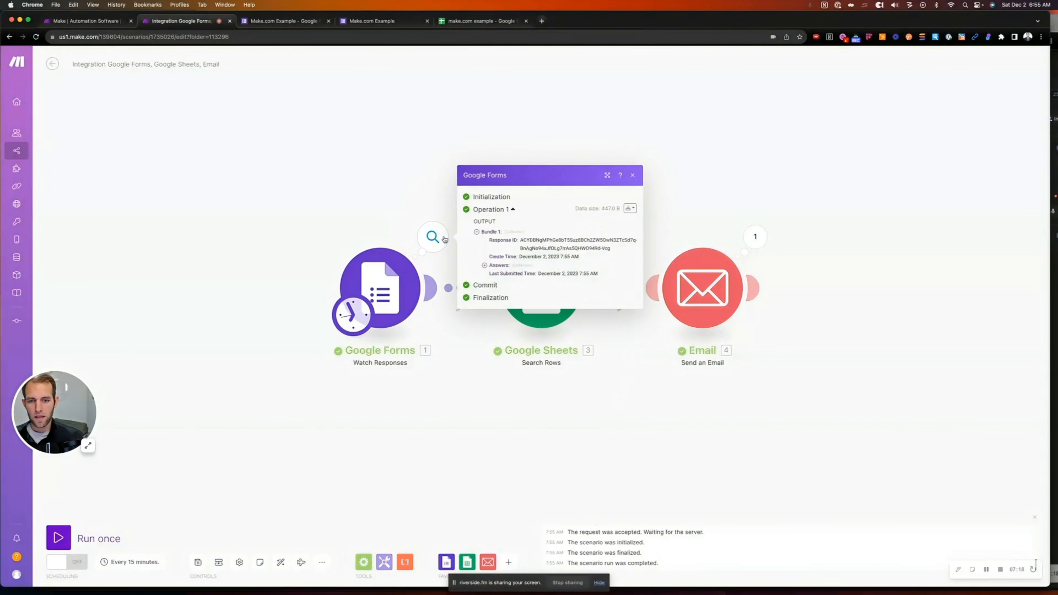
pyautogui.click(493, 266)
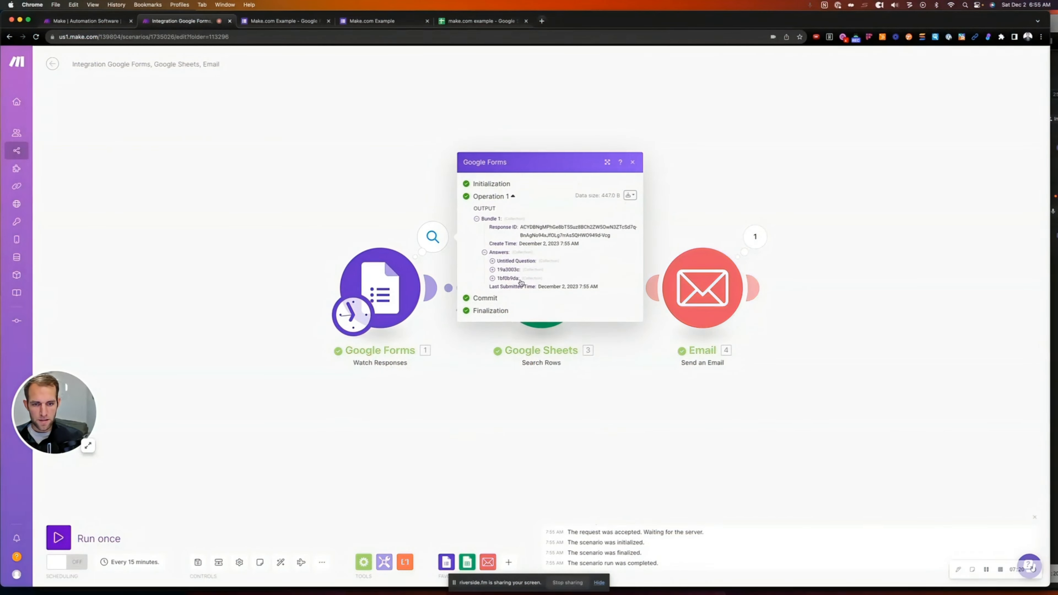
pyautogui.click(492, 261)
pyautogui.click(516, 270)
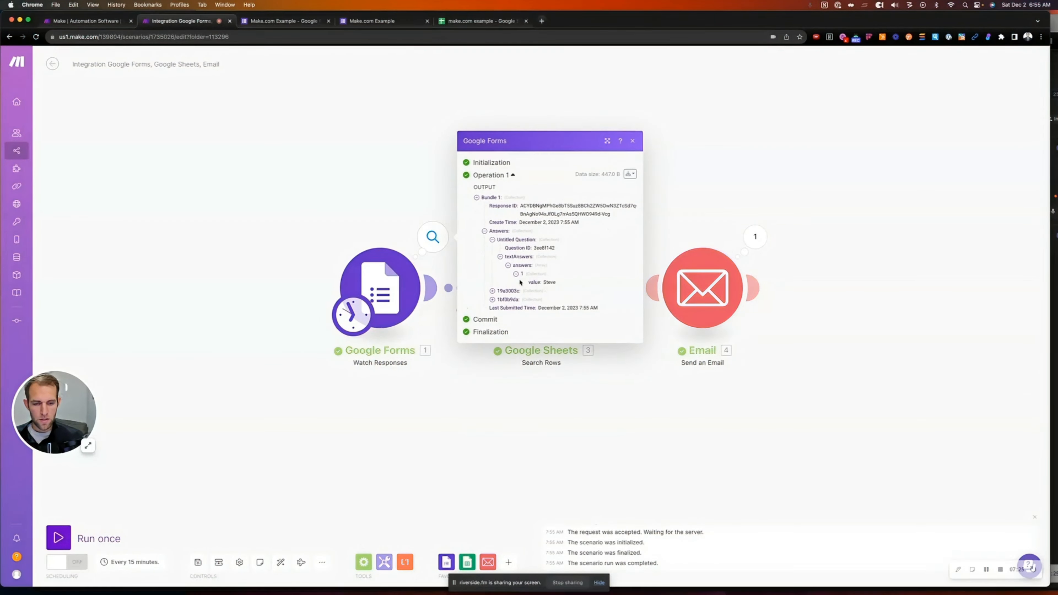
# Expand the remaining answers to reveal Chocolate and 'Hope you guys are doing well'
pyautogui.click(493, 292)
pyautogui.click(501, 300)
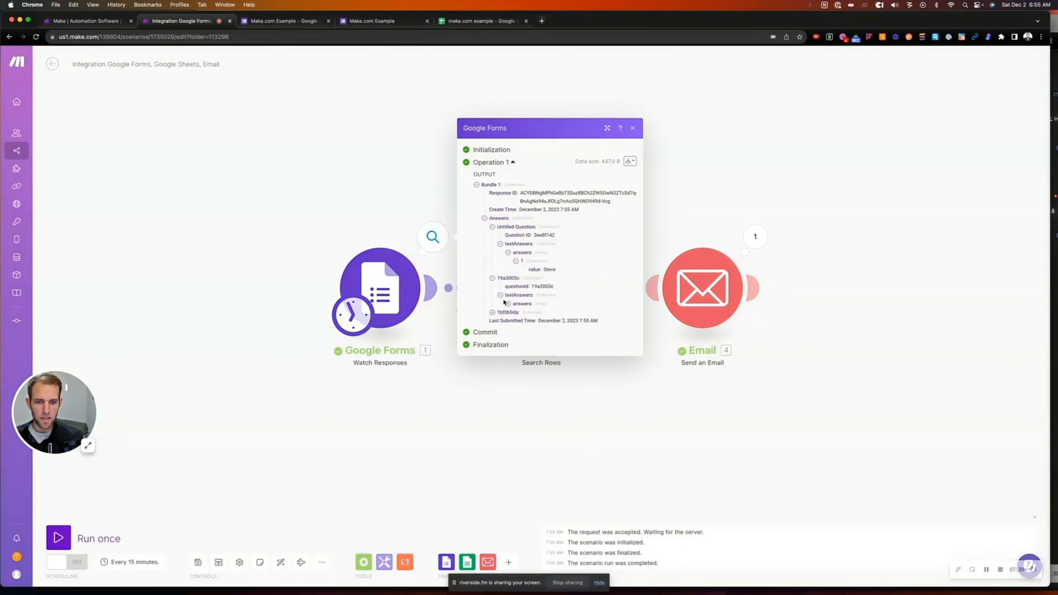
pyautogui.click(508, 304)
pyautogui.click(516, 308)
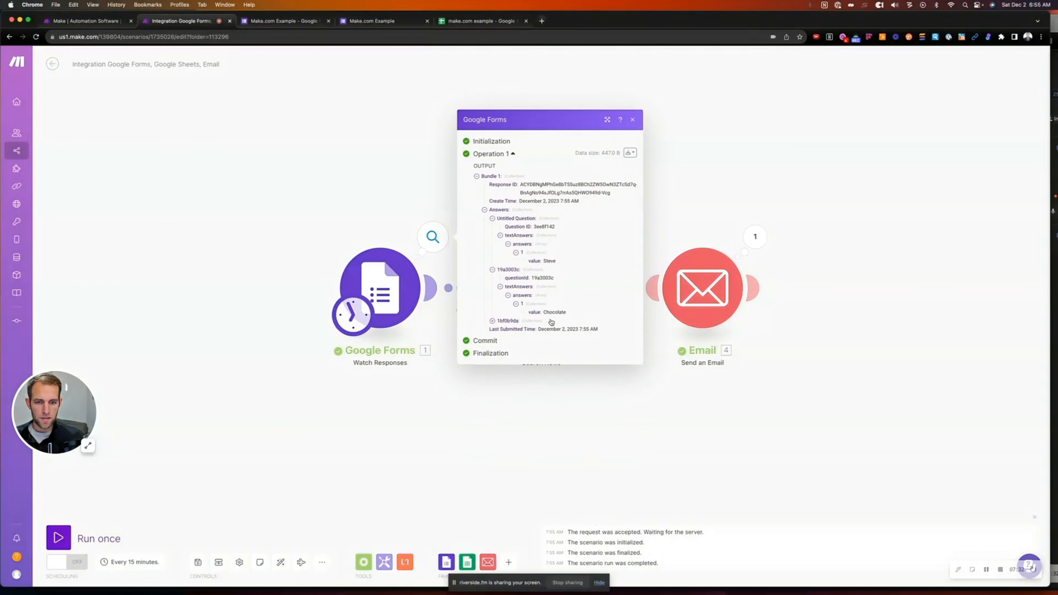
pyautogui.click(493, 320)
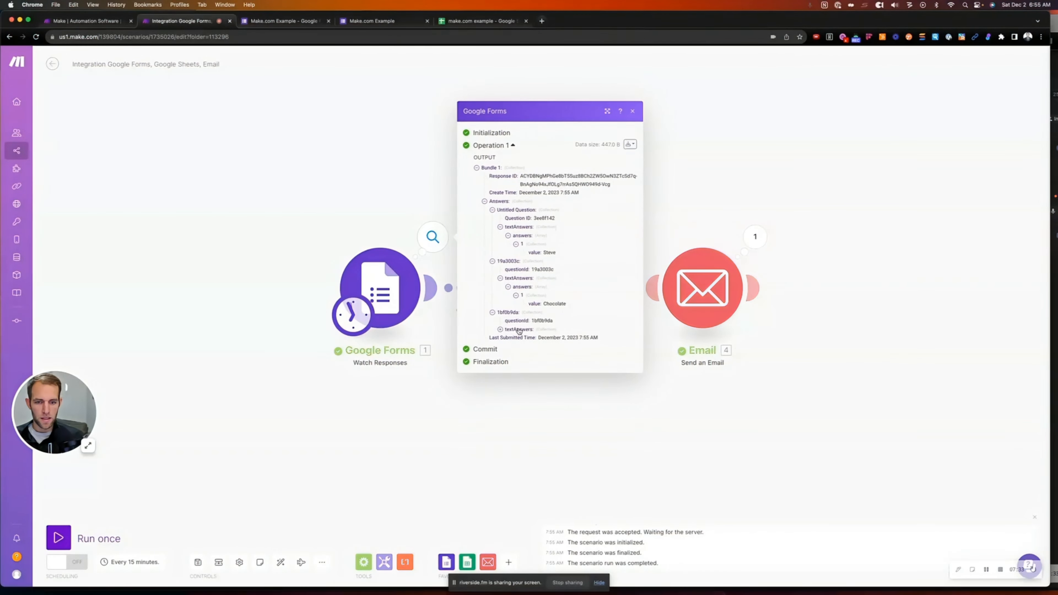
pyautogui.click(501, 329)
pyautogui.click(508, 334)
pyautogui.click(516, 338)
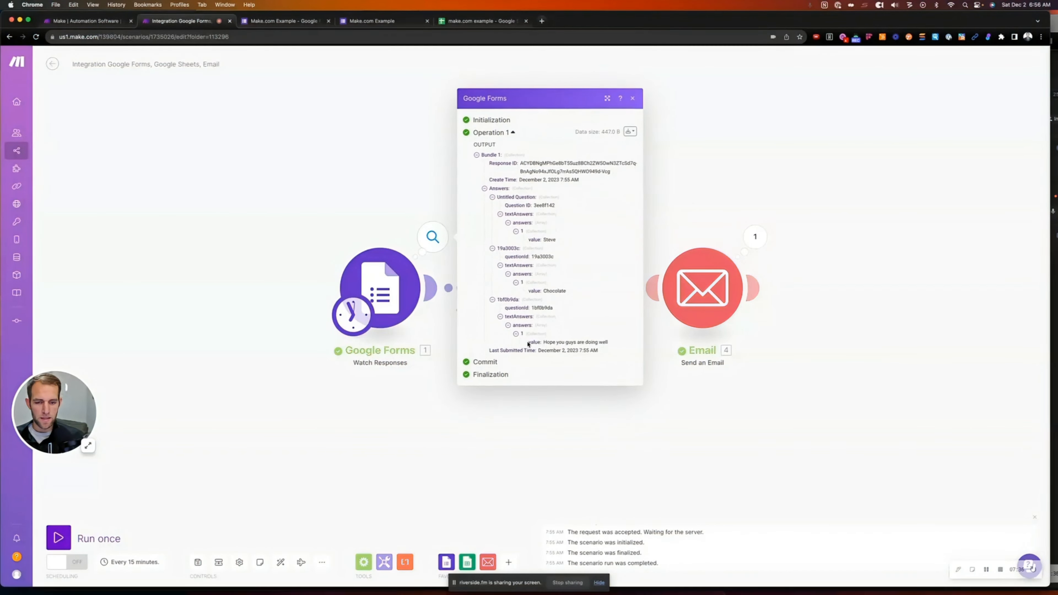
pyautogui.moveTo(544, 344); pyautogui.dragTo(603, 354)
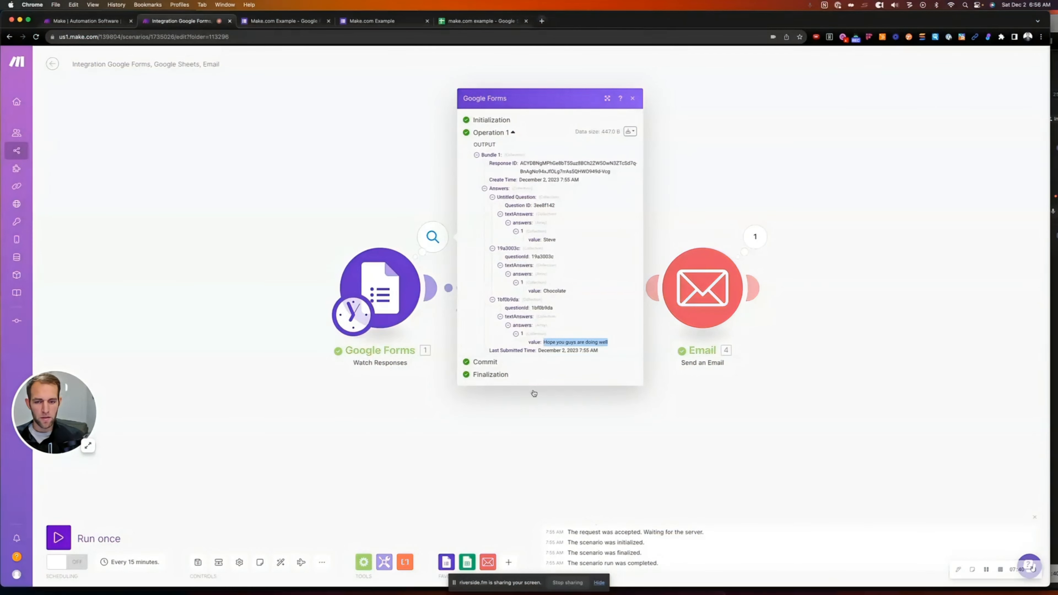
# Close the run output and reopen the Google Sheets Search Rows settings
pyautogui.click(533, 408)
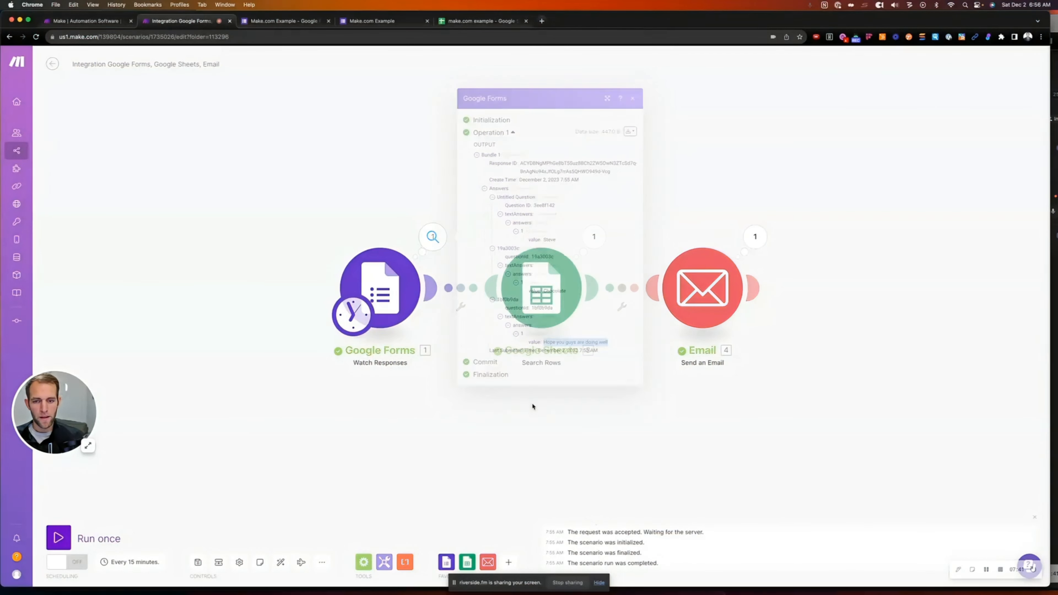
pyautogui.click(549, 286)
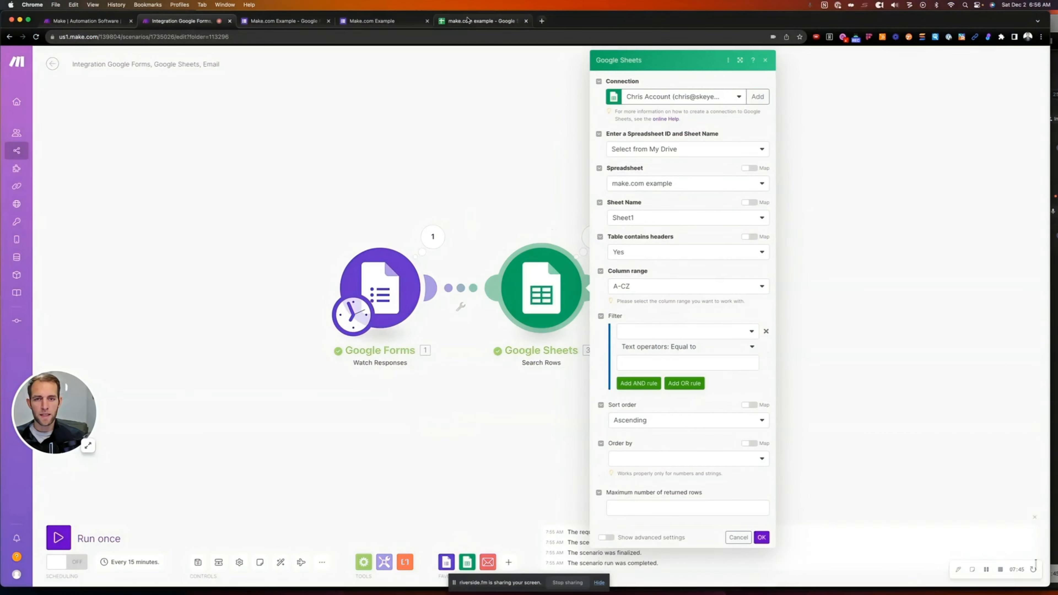
pyautogui.click(469, 22)
# Put a 'Name Employee' header in A1 with the three employee names below it
pyautogui.doubleClick(56, 138)
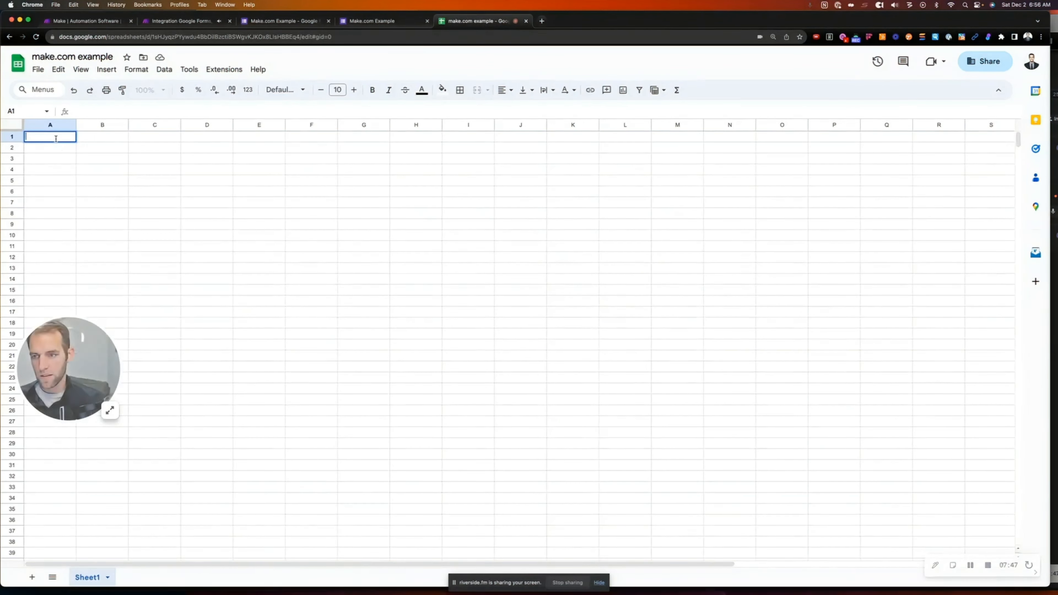
pyautogui.write('Name ')
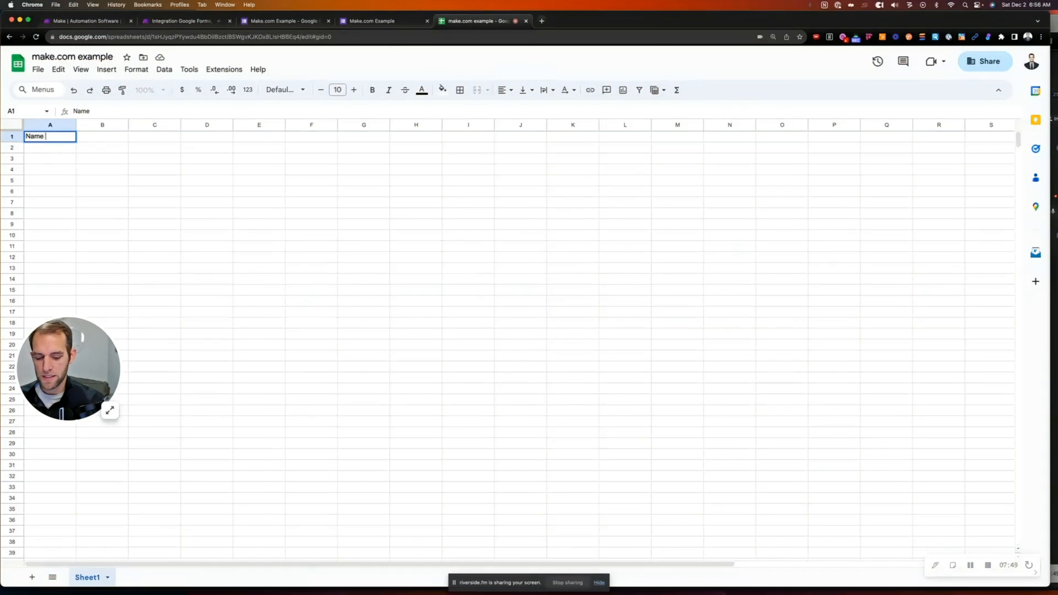
pyautogui.write('Employee')
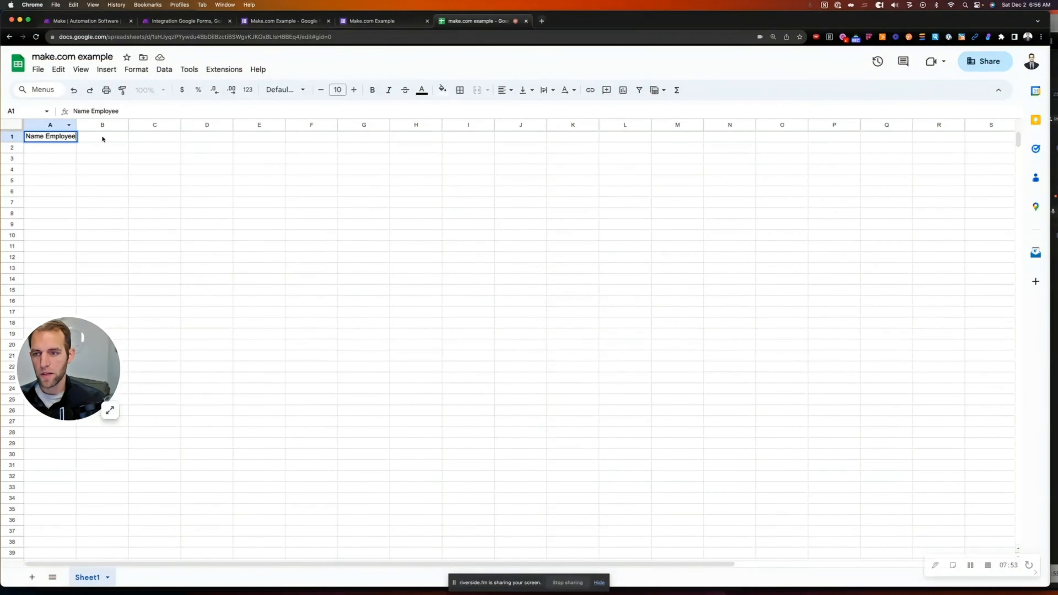
pyautogui.click(49, 153)
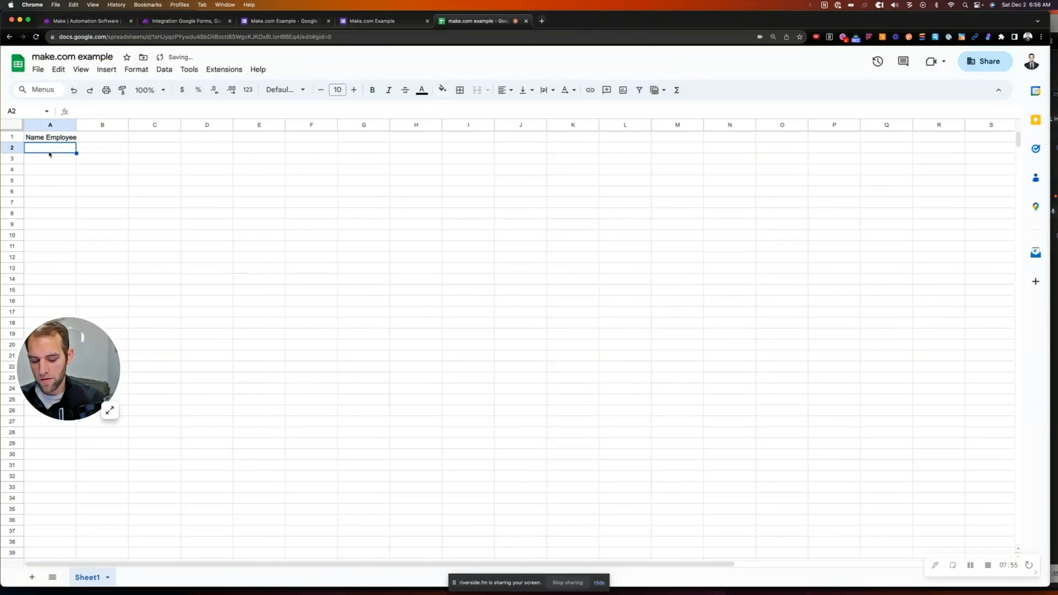
pyautogui.write('Steve')
pyautogui.press('Return')
pyautogui.write('Mar')
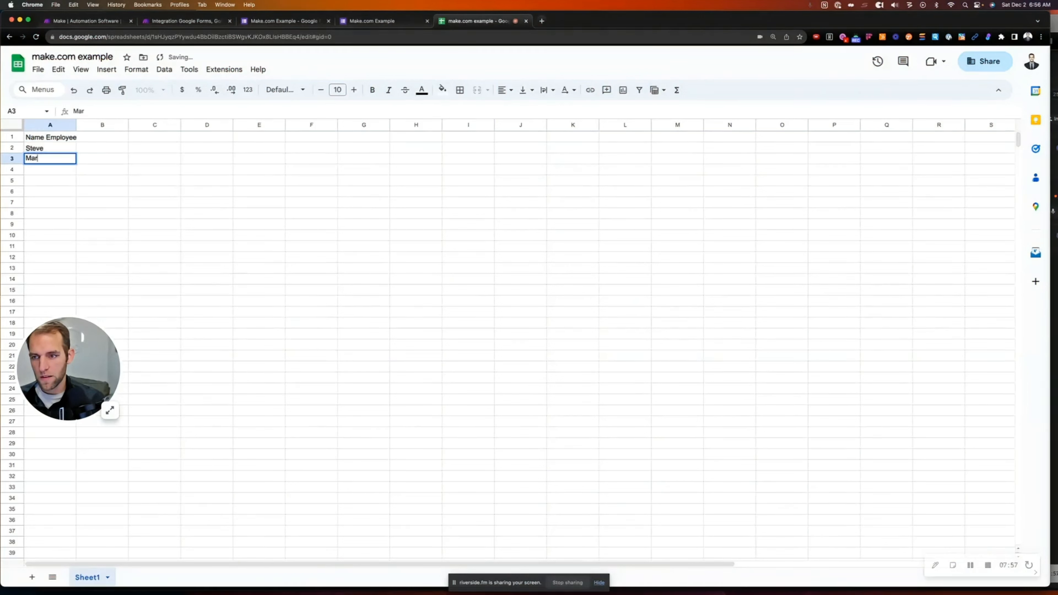
pyautogui.write('y')
pyautogui.press('Return')
pyautogui.write('Jo')
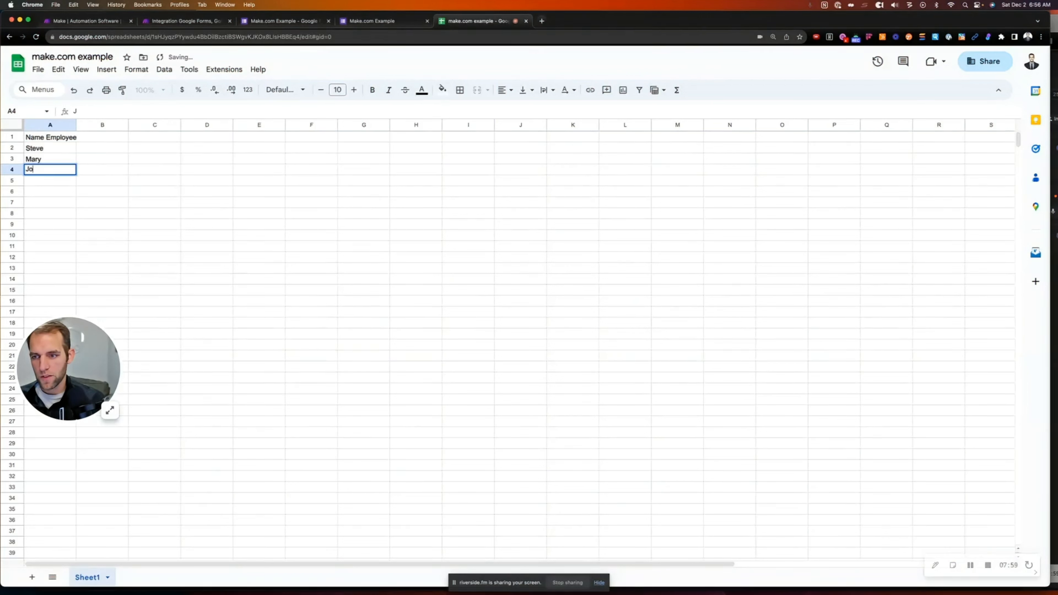
pyautogui.write('hn')
pyautogui.press('BackSpace')
pyautogui.write('hn')
# Add an 'email' header in B1 and each employee's email address in B2:B4
pyautogui.click(99, 137)
pyautogui.write('email')
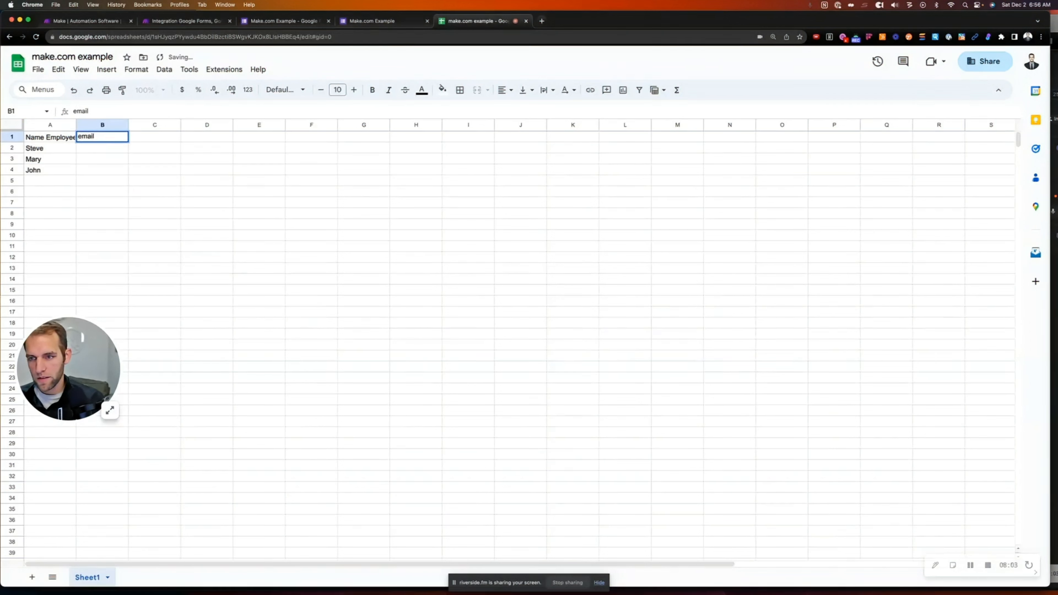
pyautogui.press('Return')
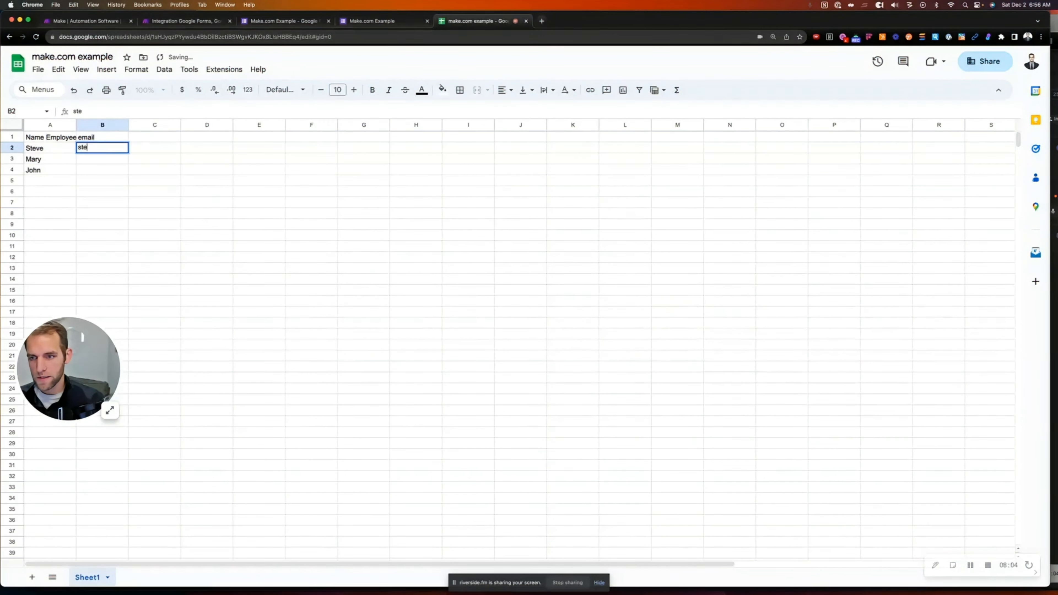
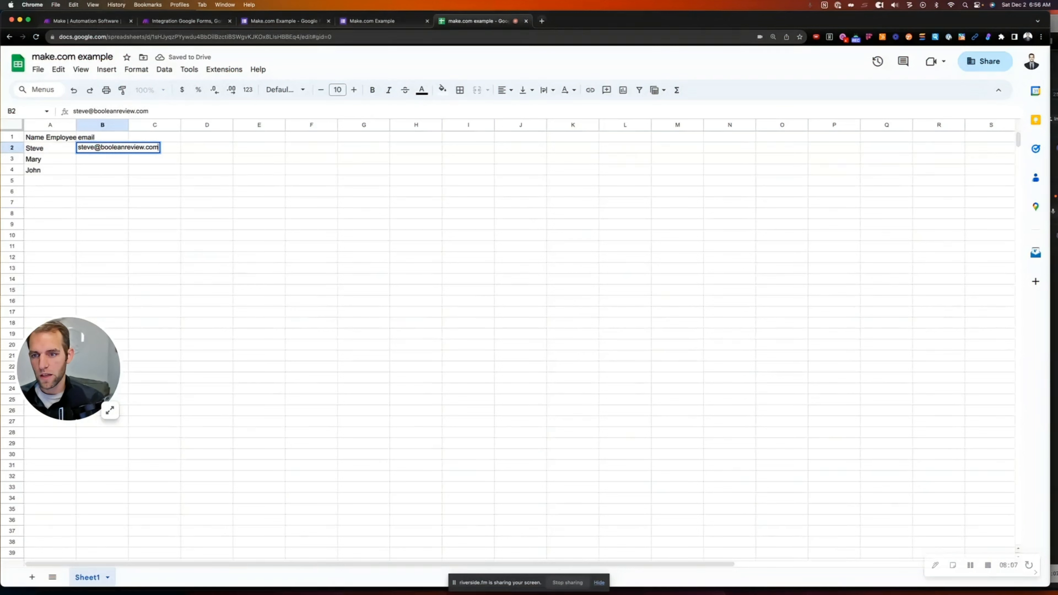
pyautogui.press('Return')
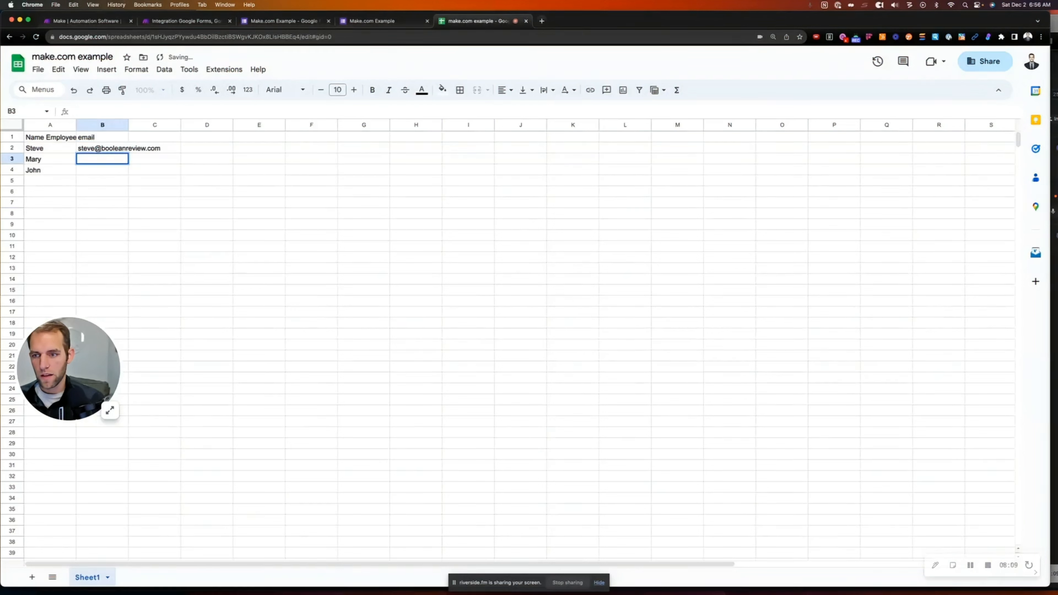
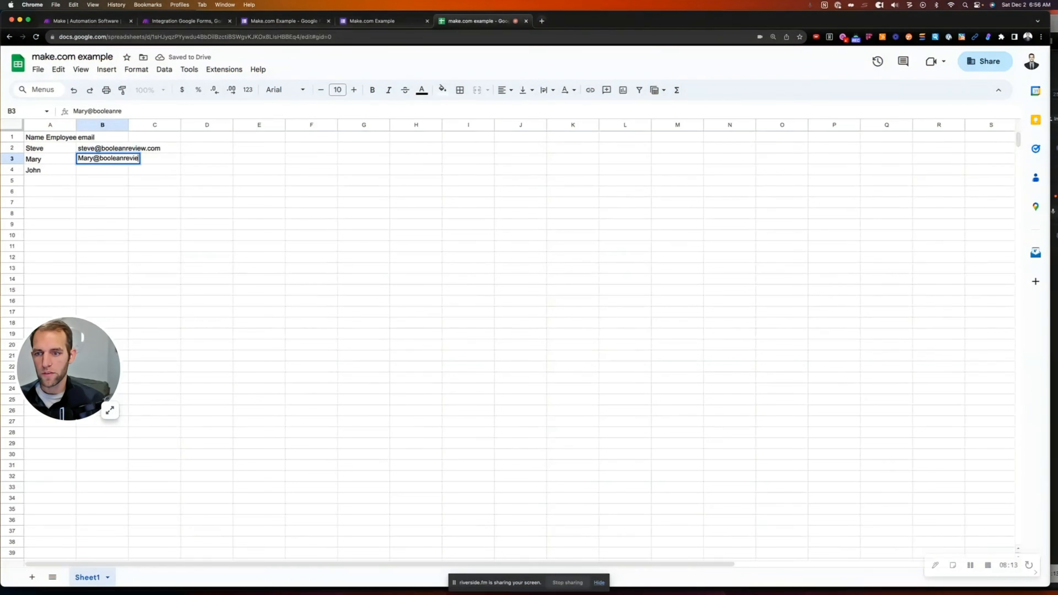
pyautogui.press('Return')
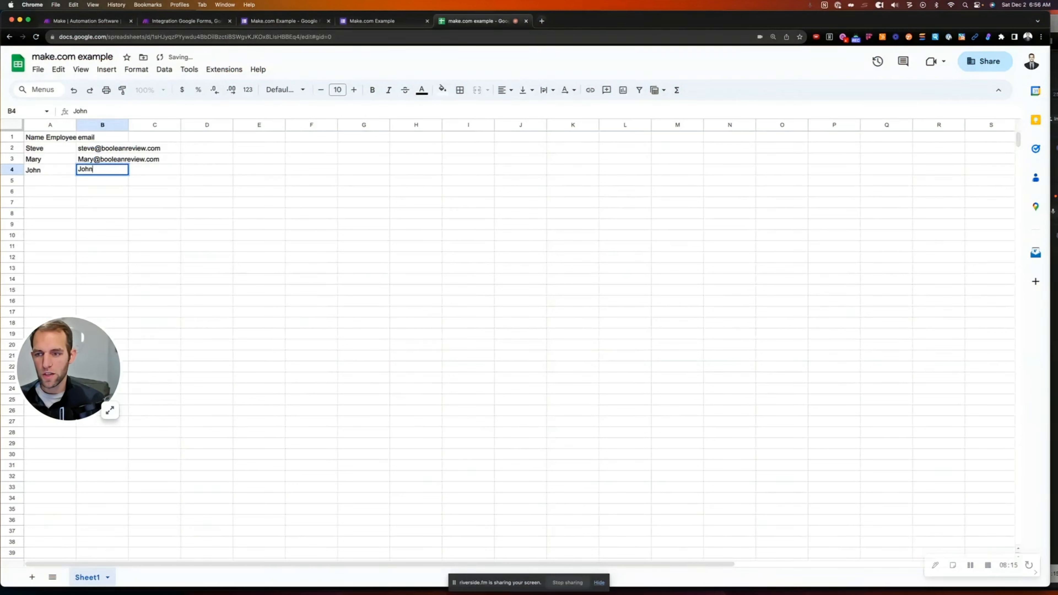
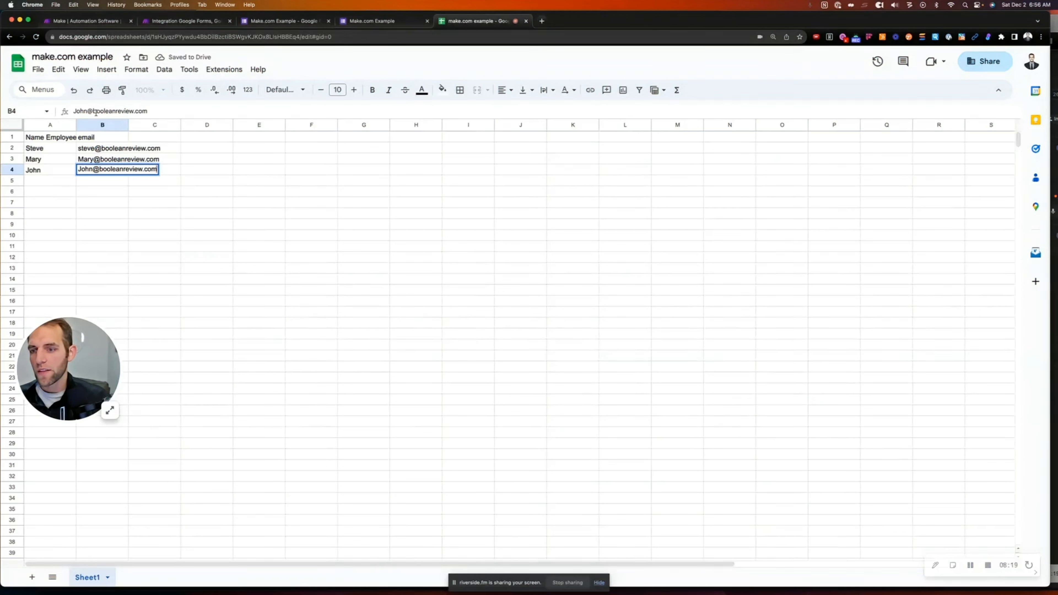
pyautogui.doubleClick(156, 138)
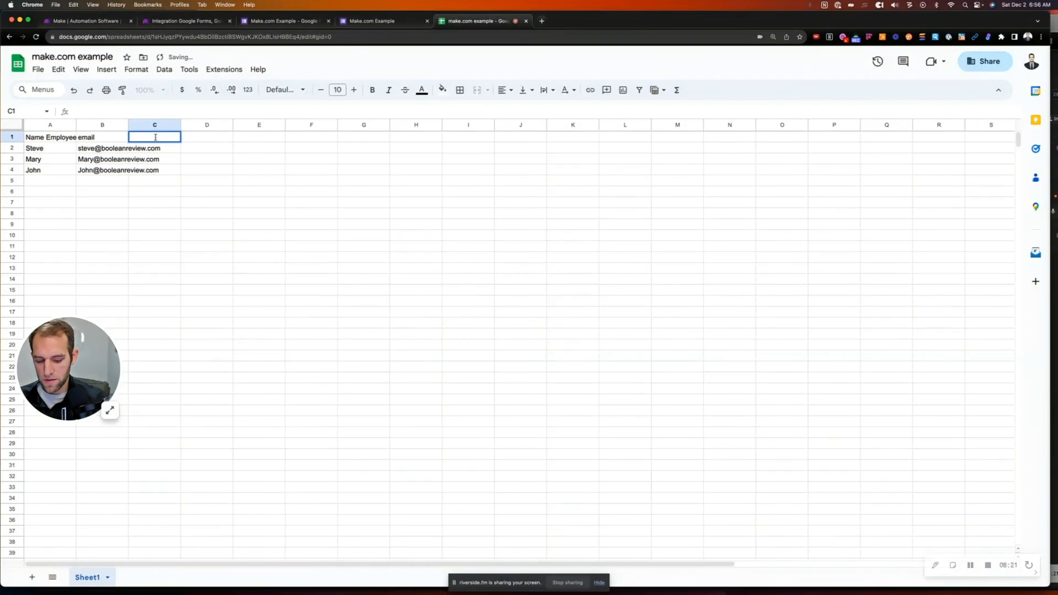
# Add a Phone column with a sample number in C2, auto-filled down to C4
pyautogui.write('Phone')
pyautogui.press('Tab')
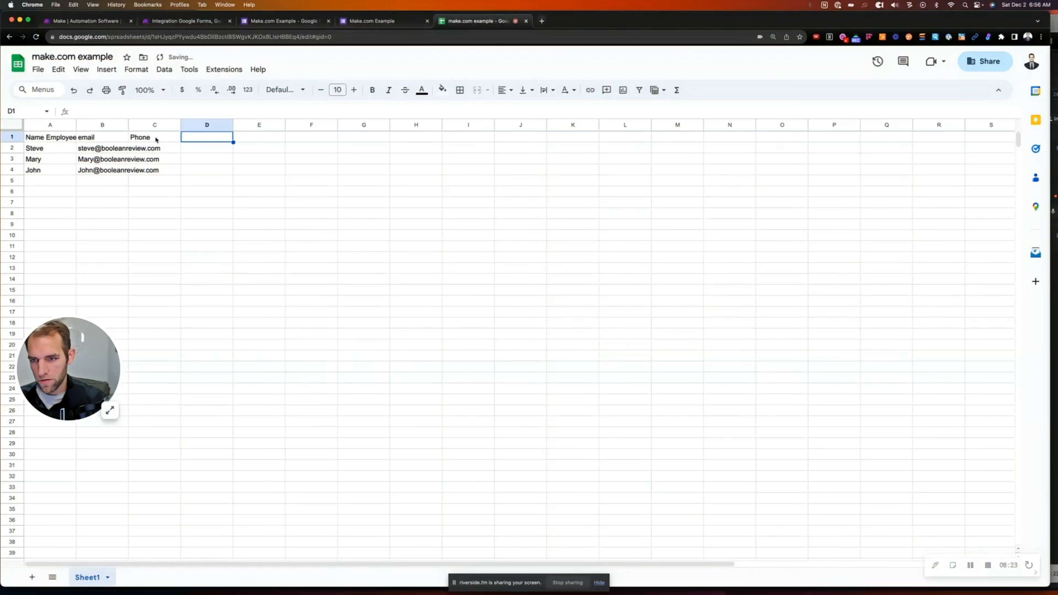
pyautogui.click(155, 148)
pyautogui.write('555-555')
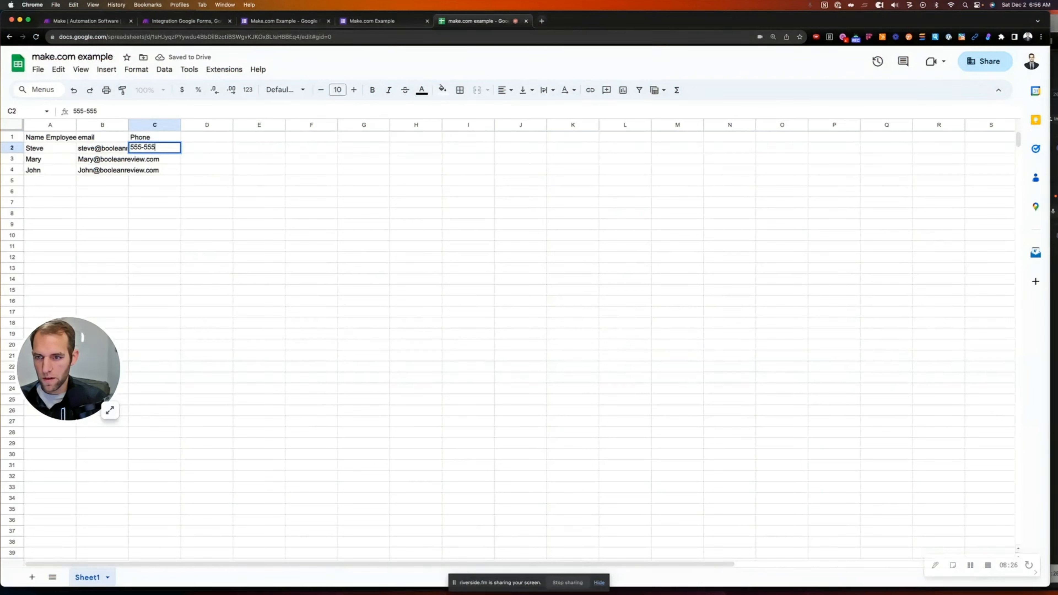
pyautogui.write('-1234')
pyautogui.press('Return')
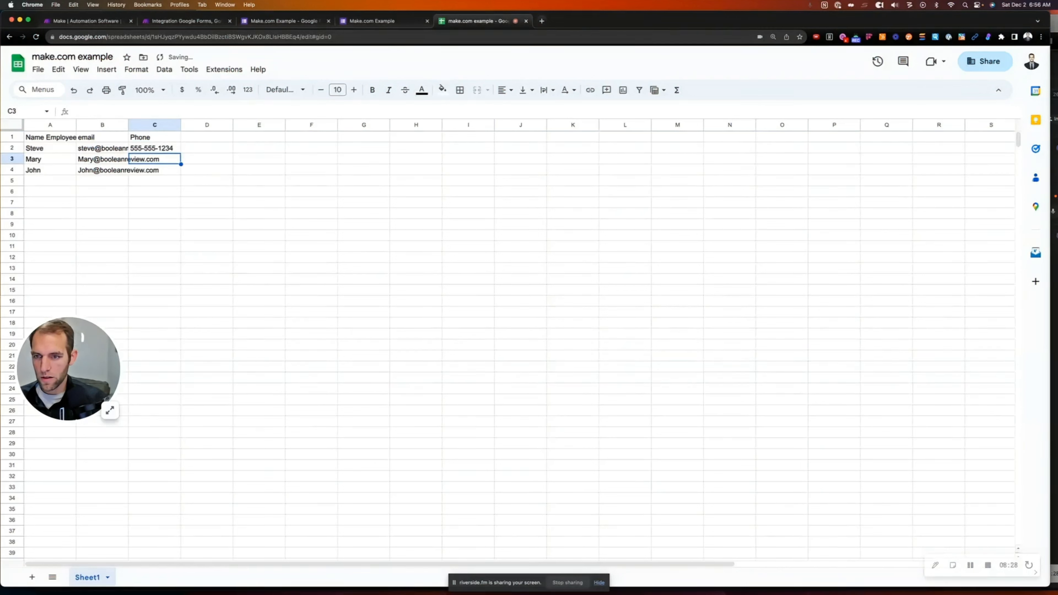
pyautogui.click(160, 148)
pyautogui.moveTo(181, 153); pyautogui.dragTo(179, 171)
pyautogui.click(171, 162)
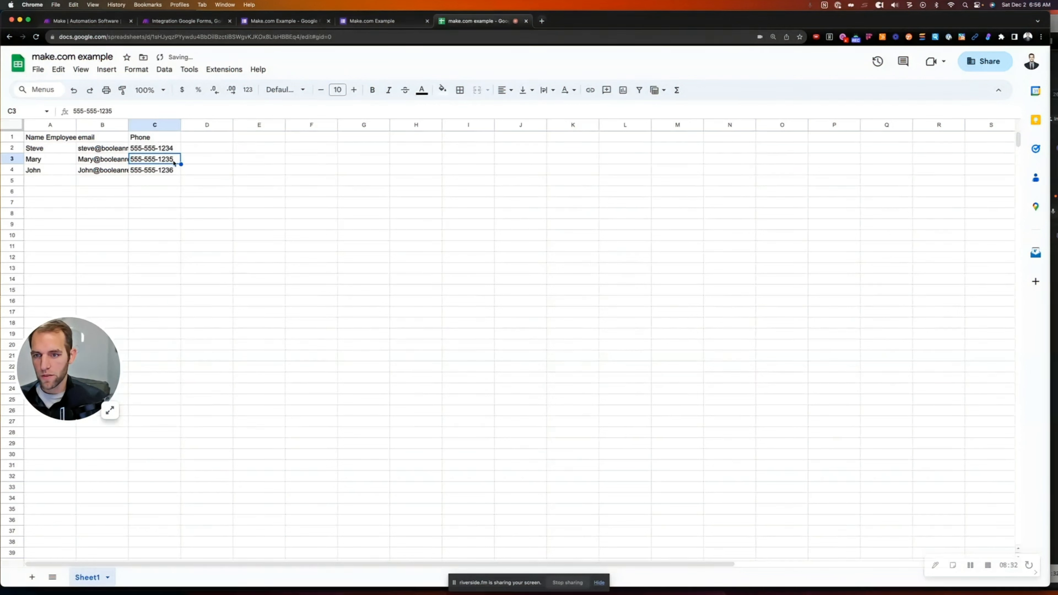
pyautogui.click(189, 175)
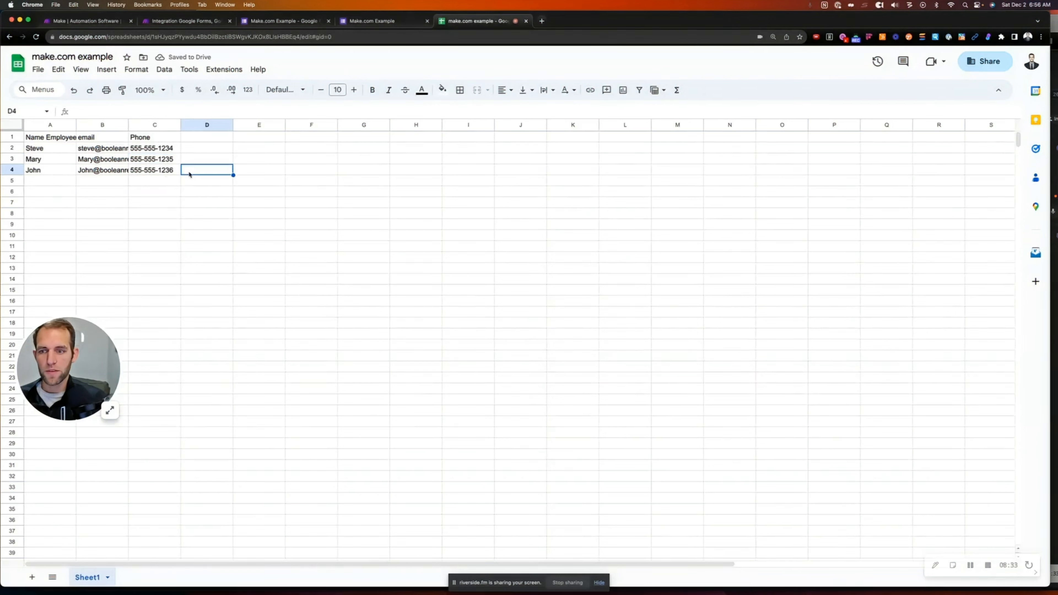
# Add a Prefix column reading Mr., Mrs., Mr. for the three employees
pyautogui.doubleClick(204, 138)
pyautogui.write('Title is')
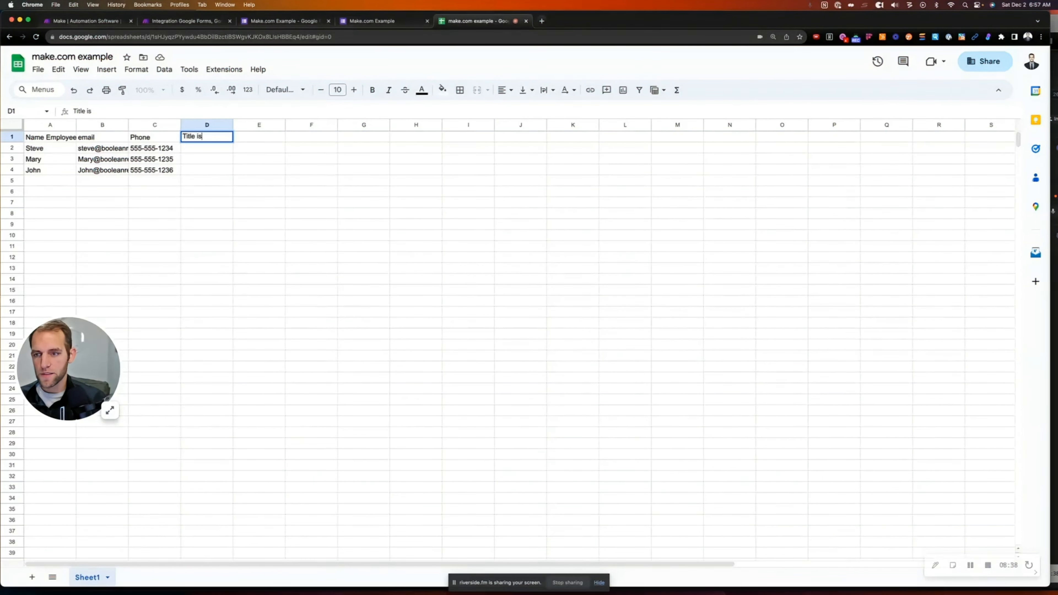
pyautogui.write('Pre')
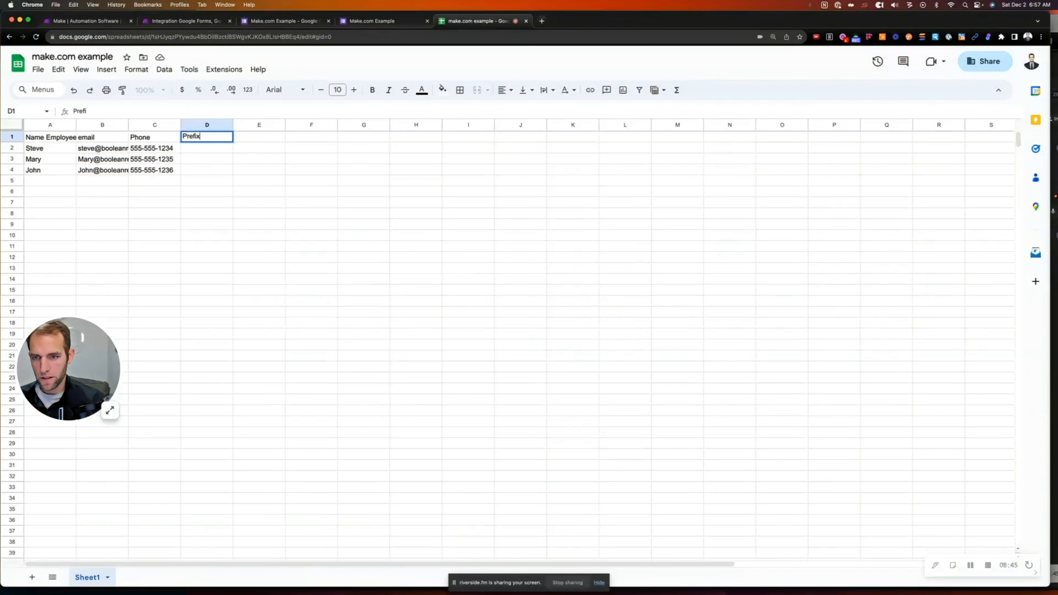
pyautogui.write('fix')
pyautogui.press('Return')
pyautogui.write('Mr')
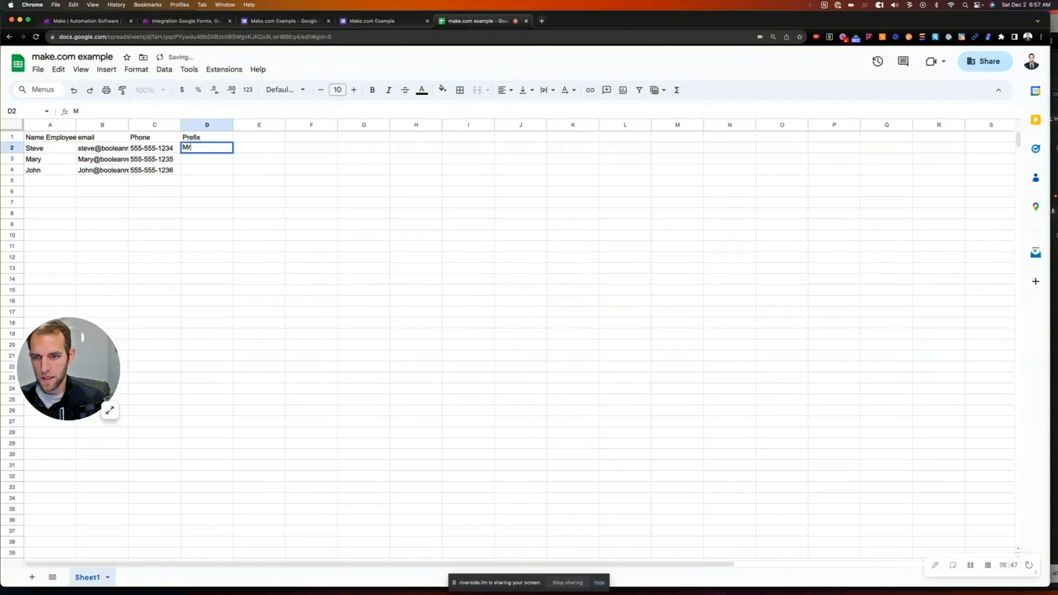
pyautogui.write('.')
pyautogui.press('Return')
pyautogui.write('Mr')
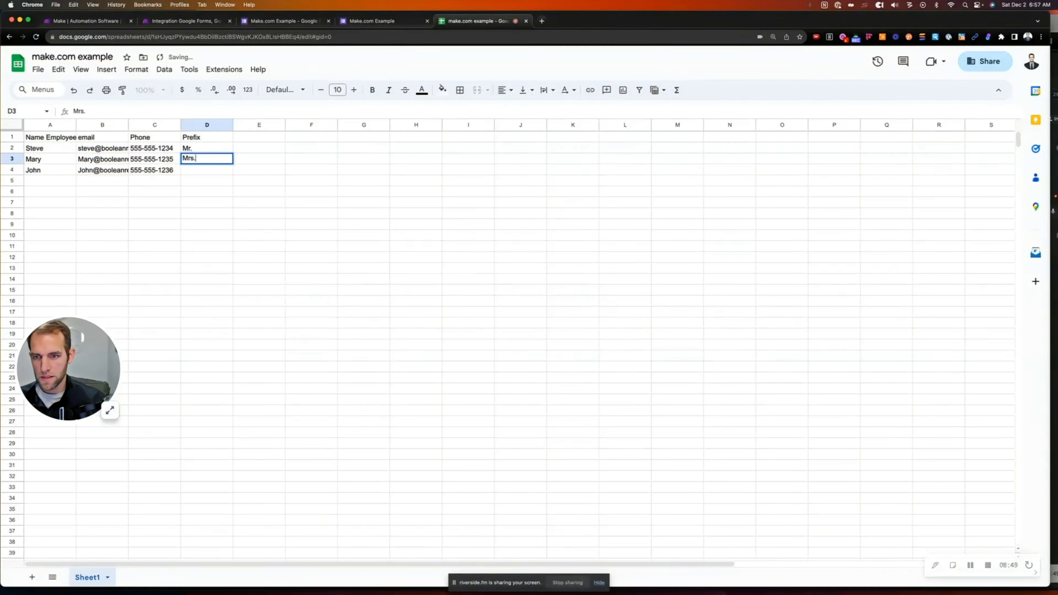
pyautogui.press('Return')
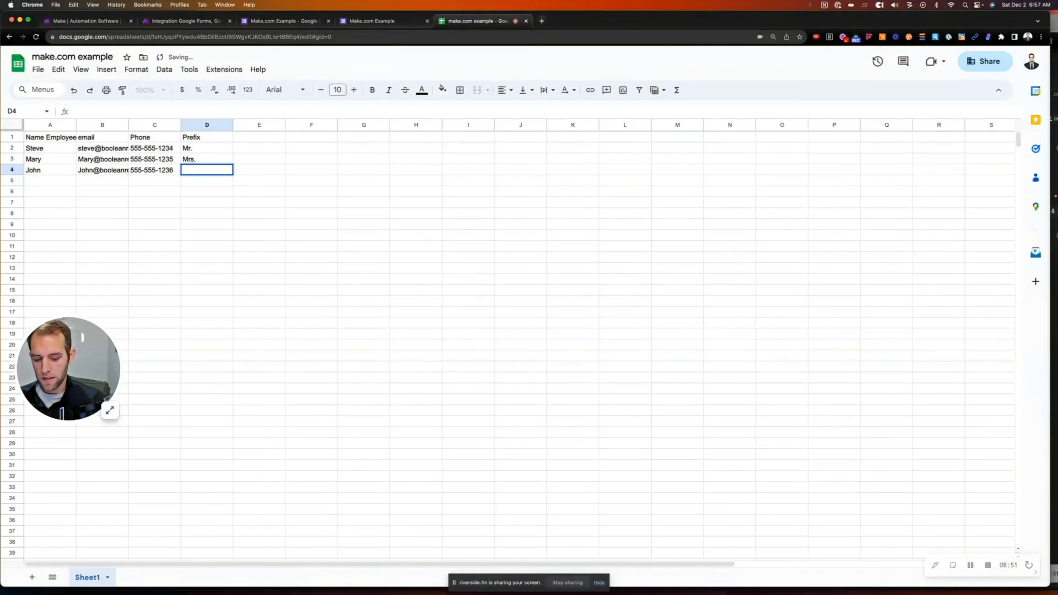
pyautogui.write('Sr')
pyautogui.write('M')
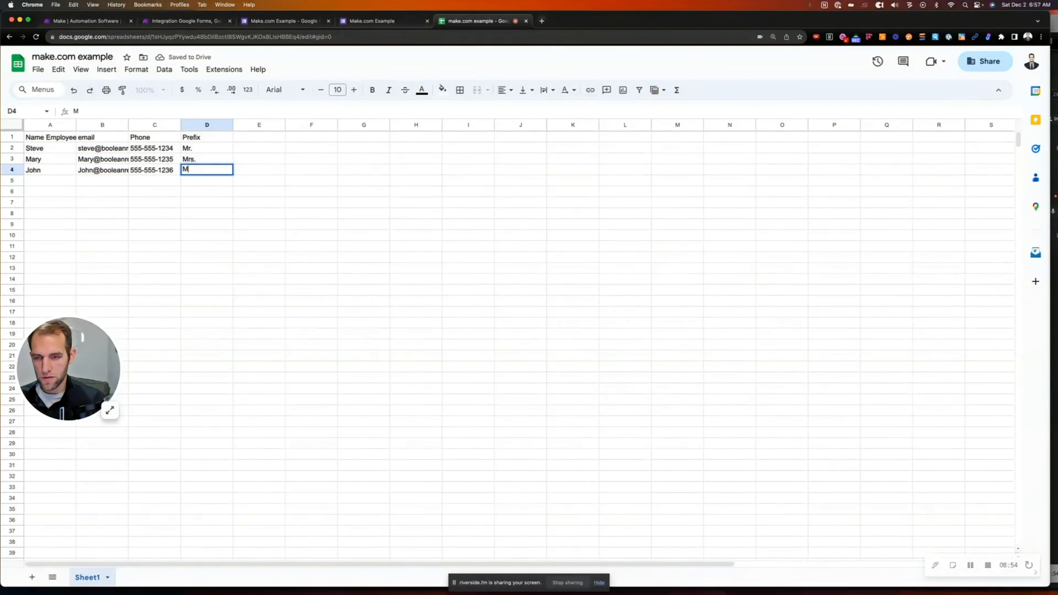
pyautogui.write('r.')
pyautogui.press('Tab')
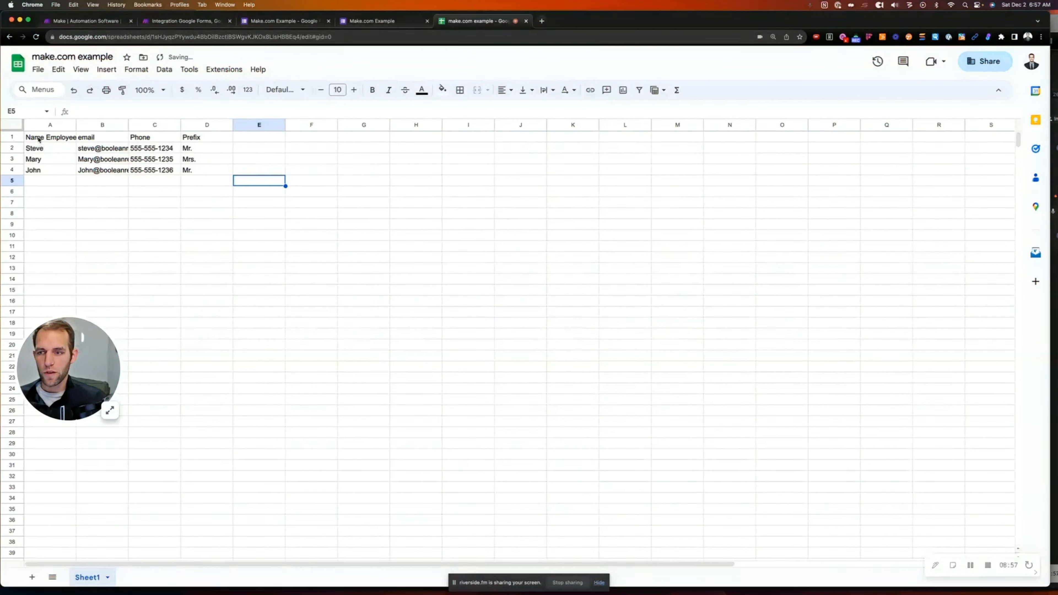
# Replace the name part of the first employee's email address in B2
pyautogui.moveTo(35, 142); pyautogui.dragTo(321, 174)
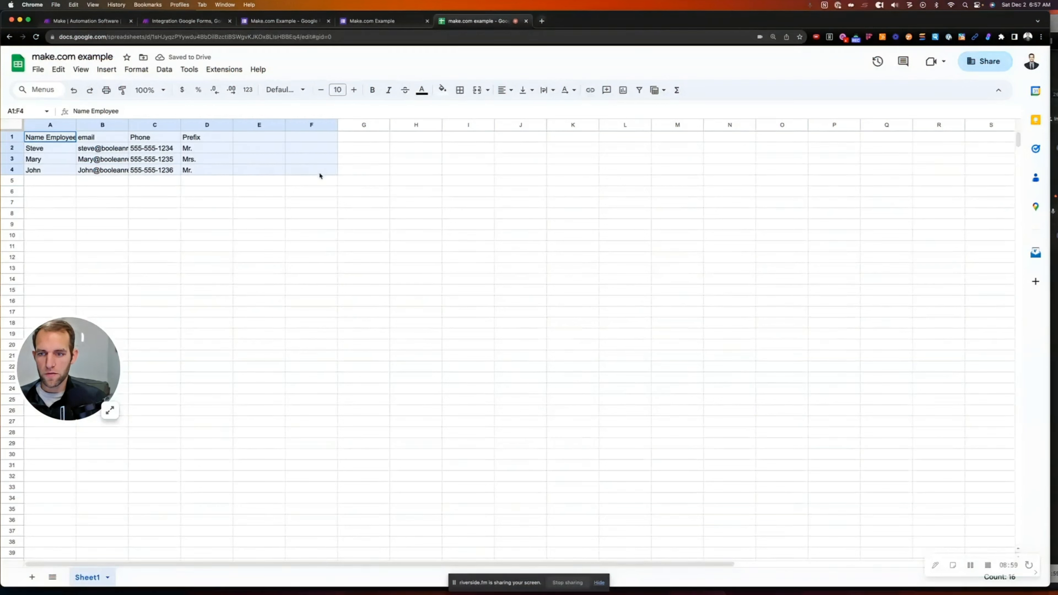
pyautogui.click(210, 183)
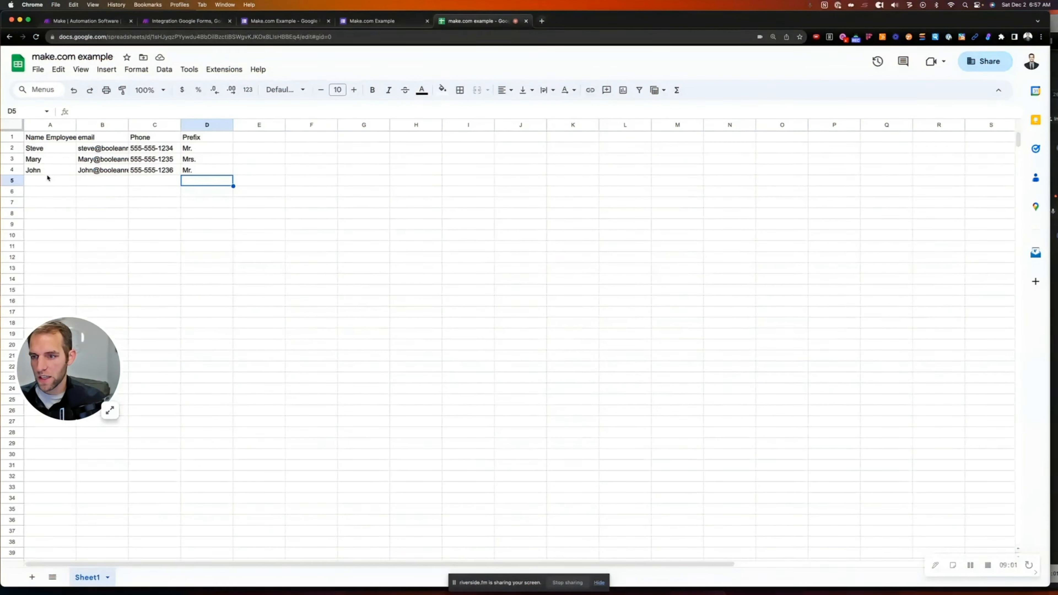
pyautogui.click(60, 150)
pyautogui.doubleClick(98, 148)
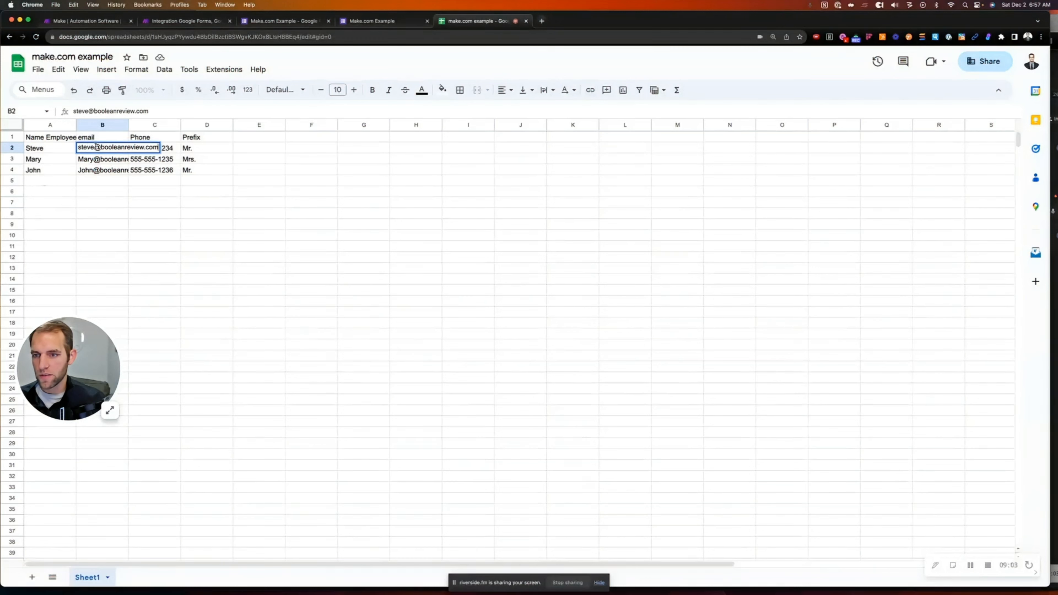
pyautogui.moveTo(97, 147); pyautogui.dragTo(69, 149)
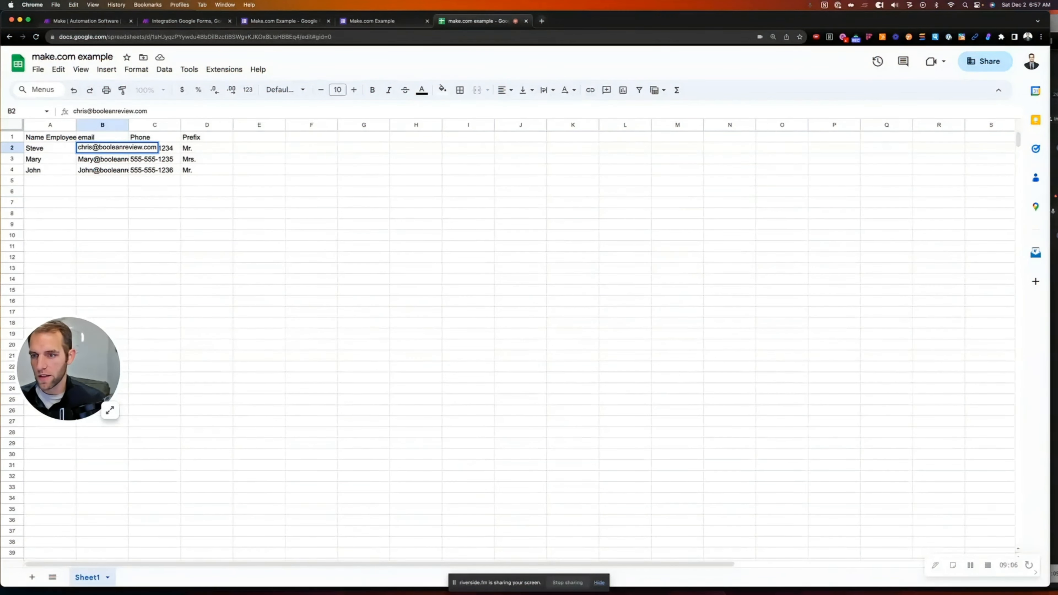
pyautogui.click(91, 177)
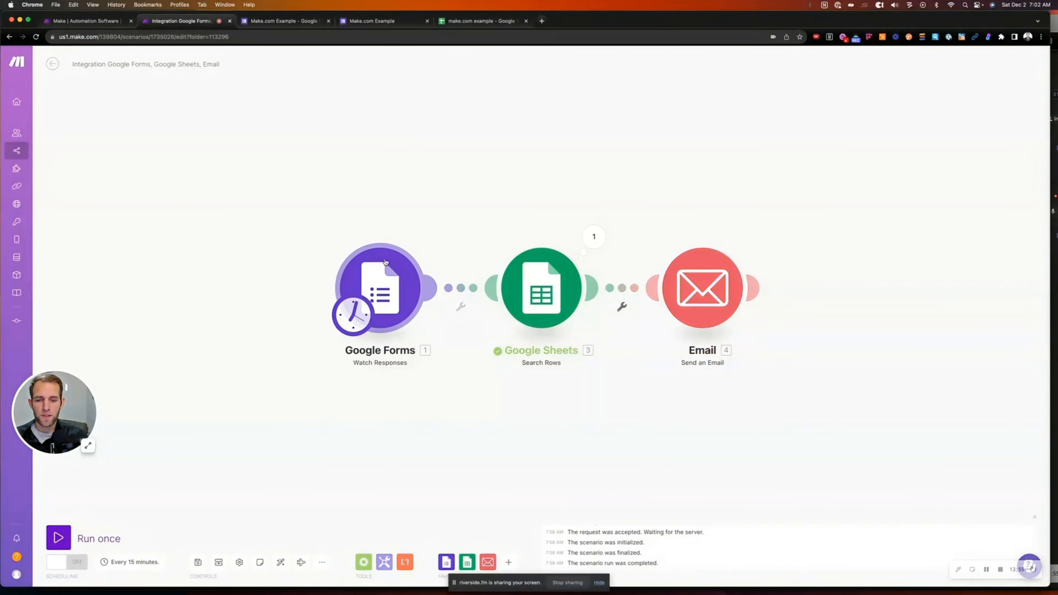
# Filter Search Rows on Name Employee (A) equal to the mapped form textAnswers value
pyautogui.click(561, 285)
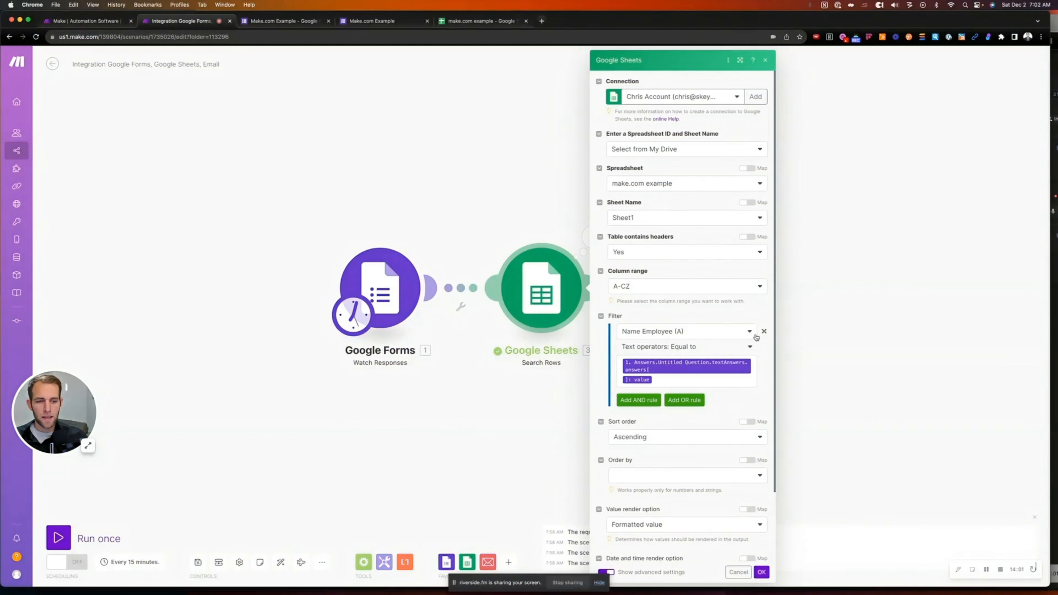
pyautogui.click(710, 334)
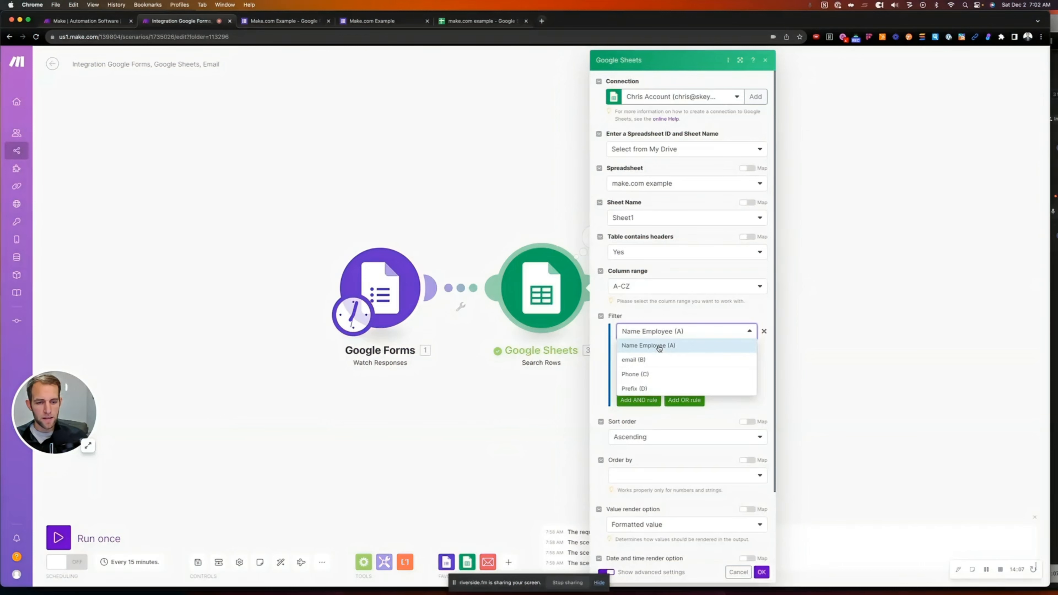
pyautogui.click(667, 318)
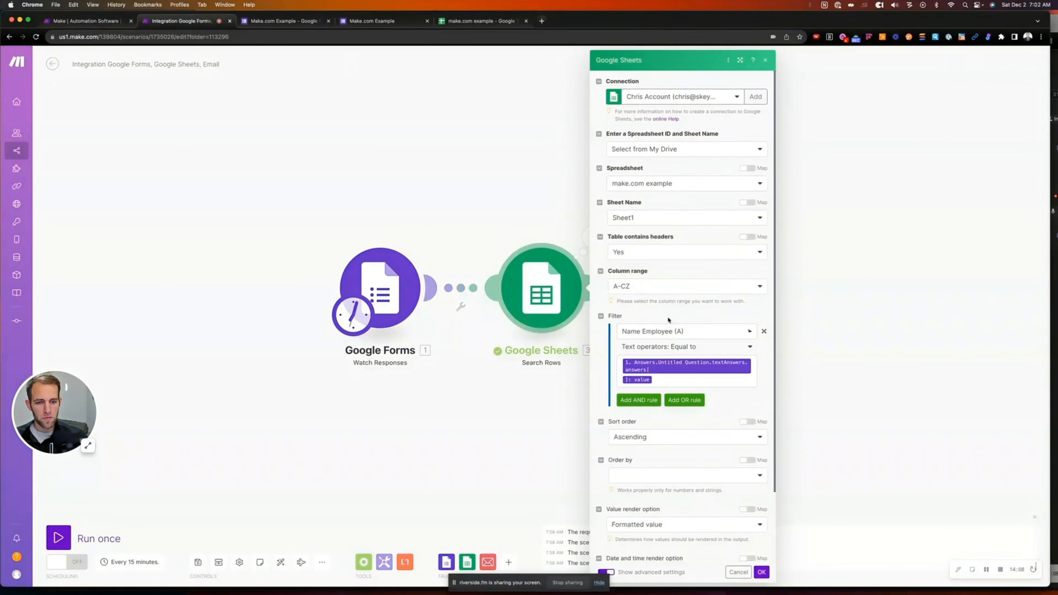
pyautogui.click(661, 381)
pyautogui.press('BackSpace')
pyautogui.press('BackSpace')
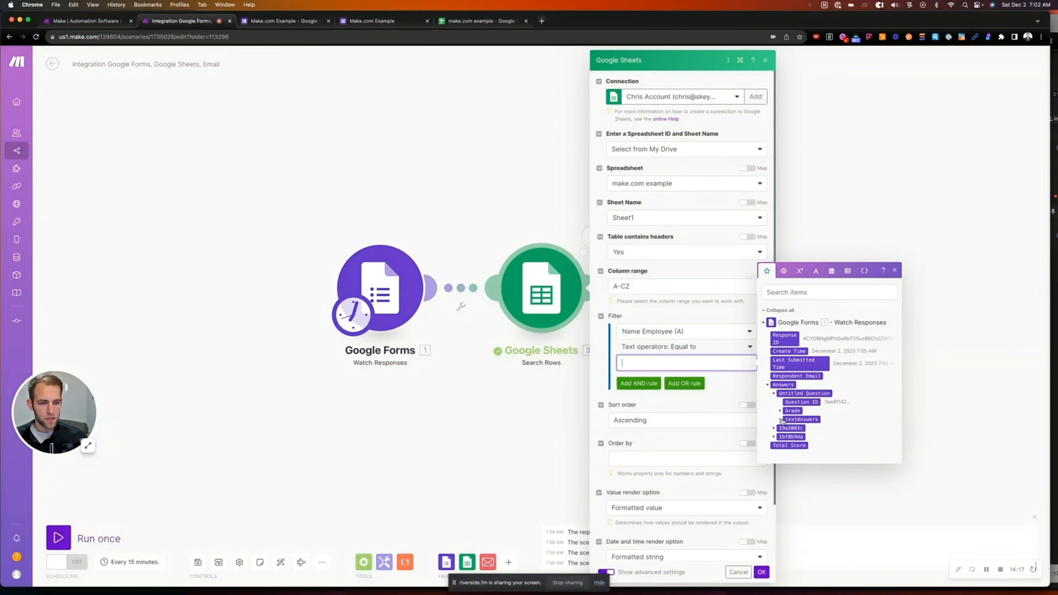
pyautogui.click(780, 419)
pyautogui.click(787, 425)
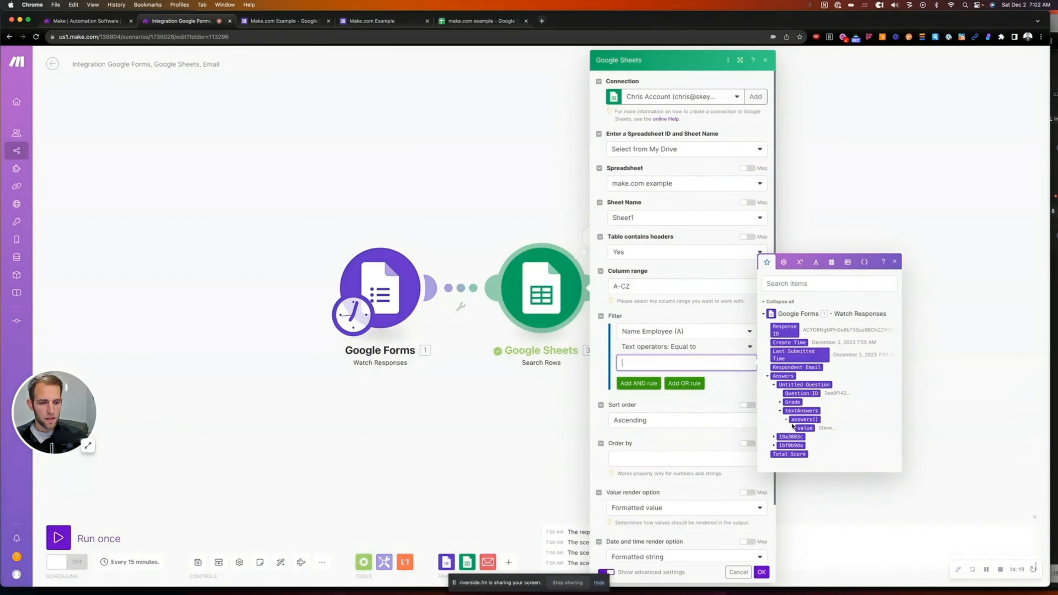
pyautogui.click(803, 431)
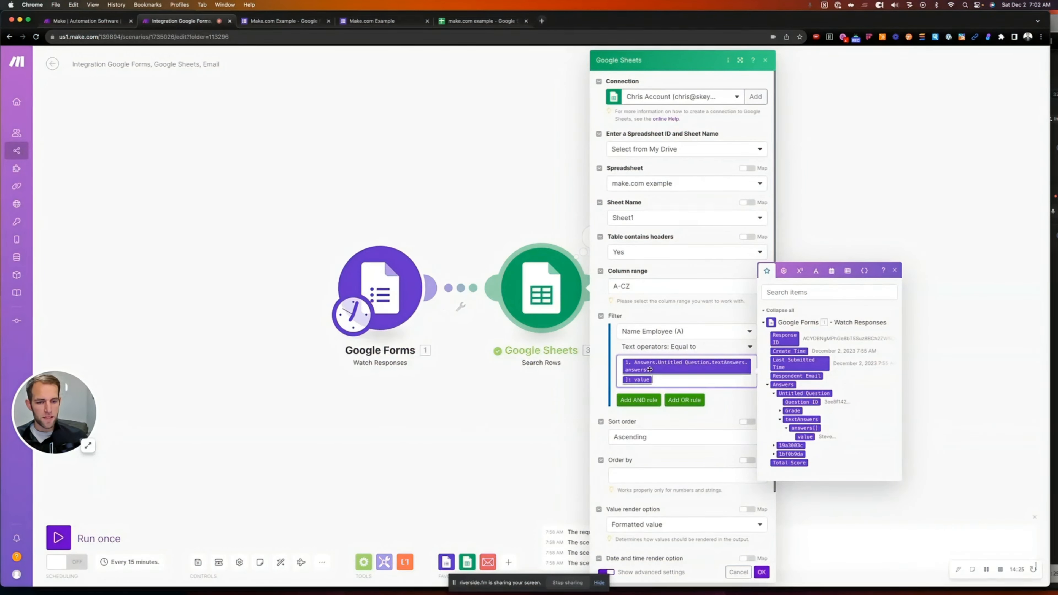
pyautogui.click(472, 22)
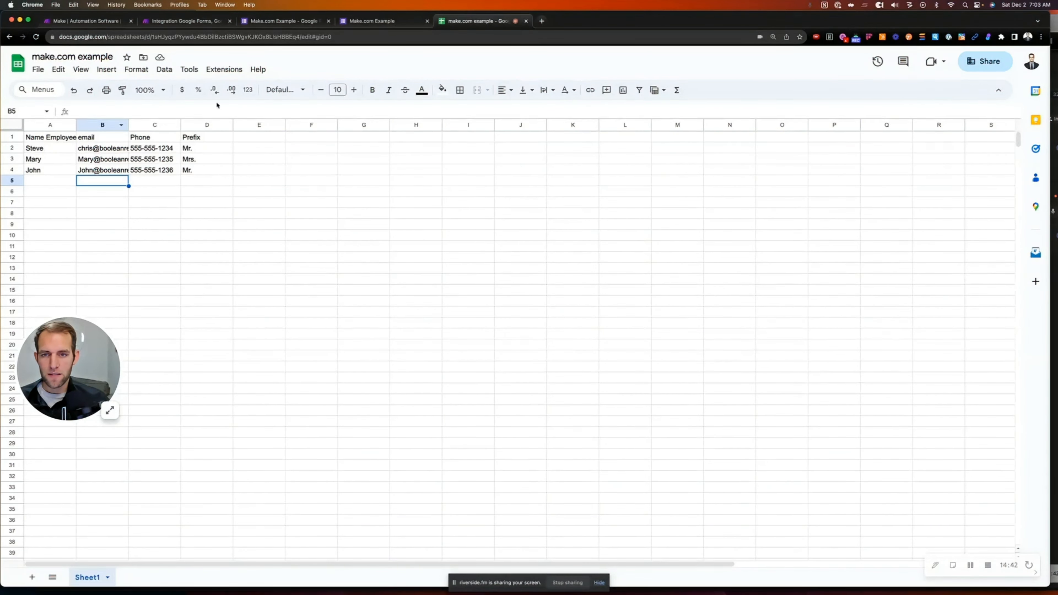
# Review the form's response page and questions, then return to the Make scenario
pyautogui.click(373, 21)
pyautogui.click(283, 21)
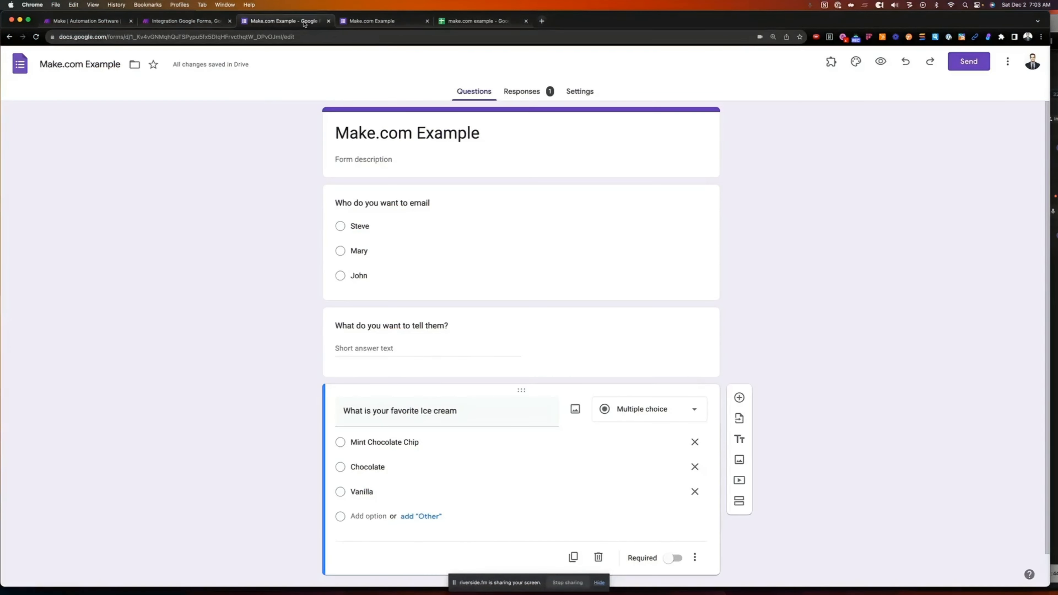
pyautogui.click(226, 21)
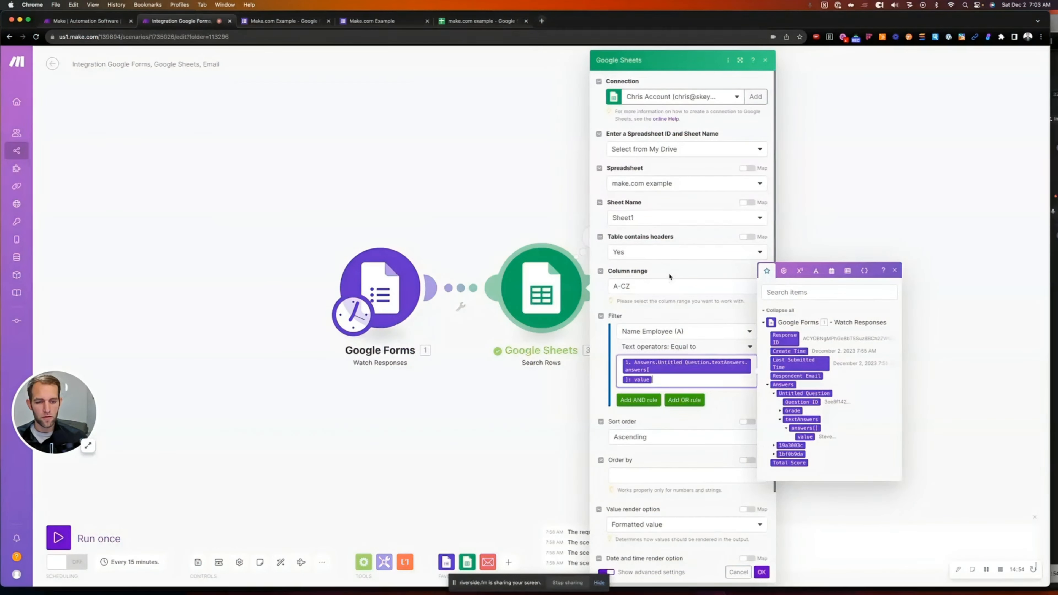
# Save the Sheets search and replace the fixed email recipient with the mapped email (B)
pyautogui.click(761, 573)
pyautogui.click(714, 286)
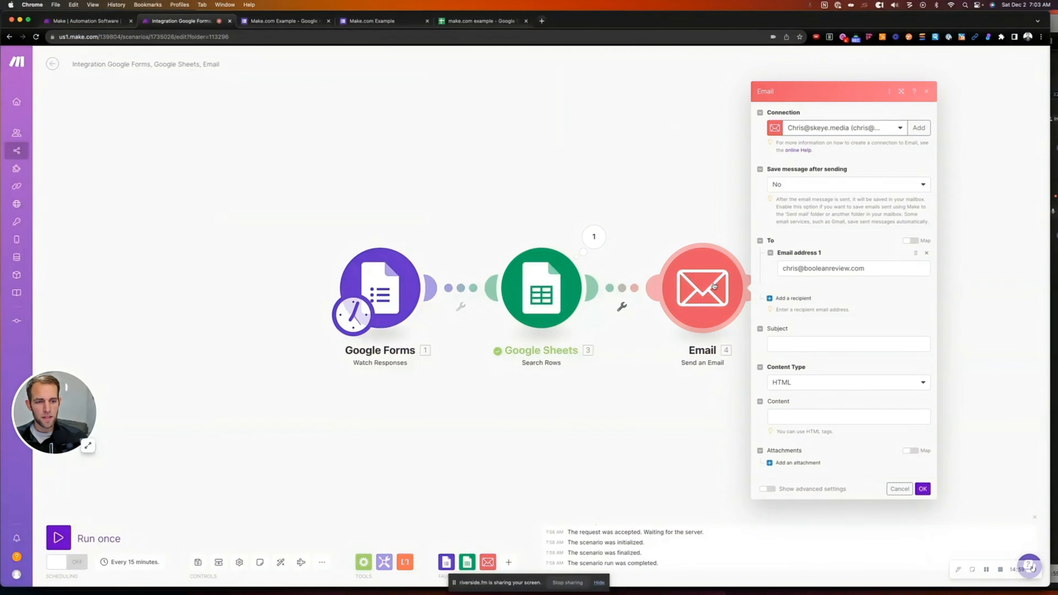
pyautogui.click(885, 268)
pyautogui.moveTo(879, 268); pyautogui.dragTo(770, 264)
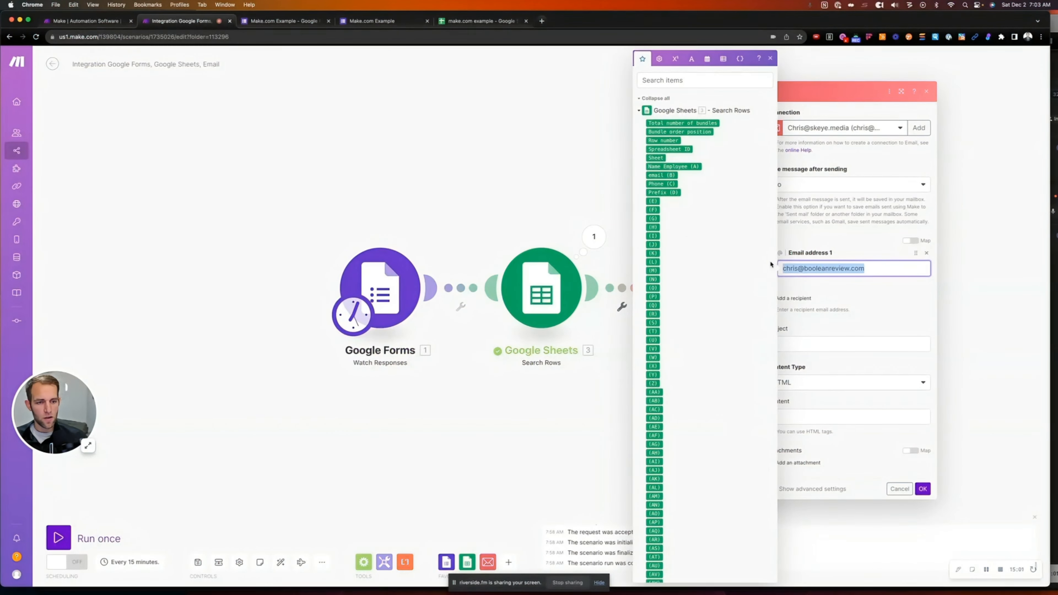
pyautogui.press('BackSpace')
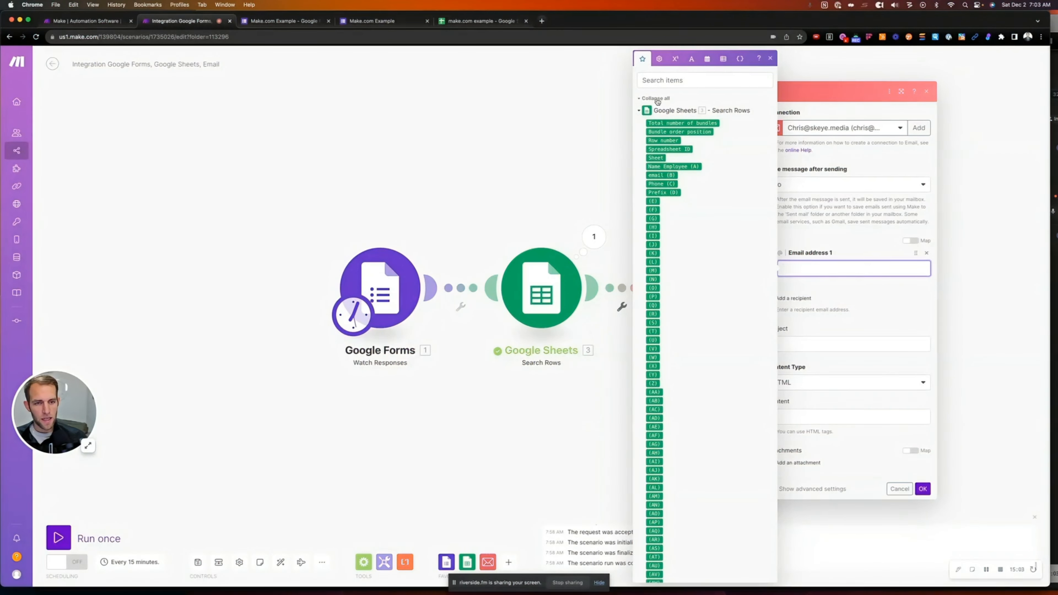
pyautogui.click(670, 175)
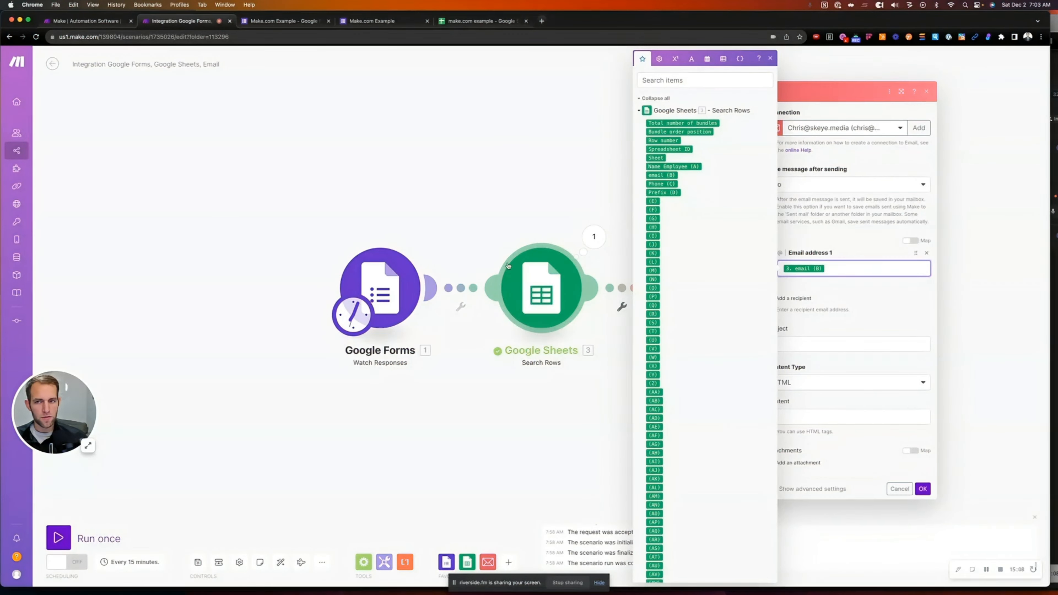
# Cross-check the spreadsheet's email column and the form, then reopen the email module settings
pyautogui.click(460, 24)
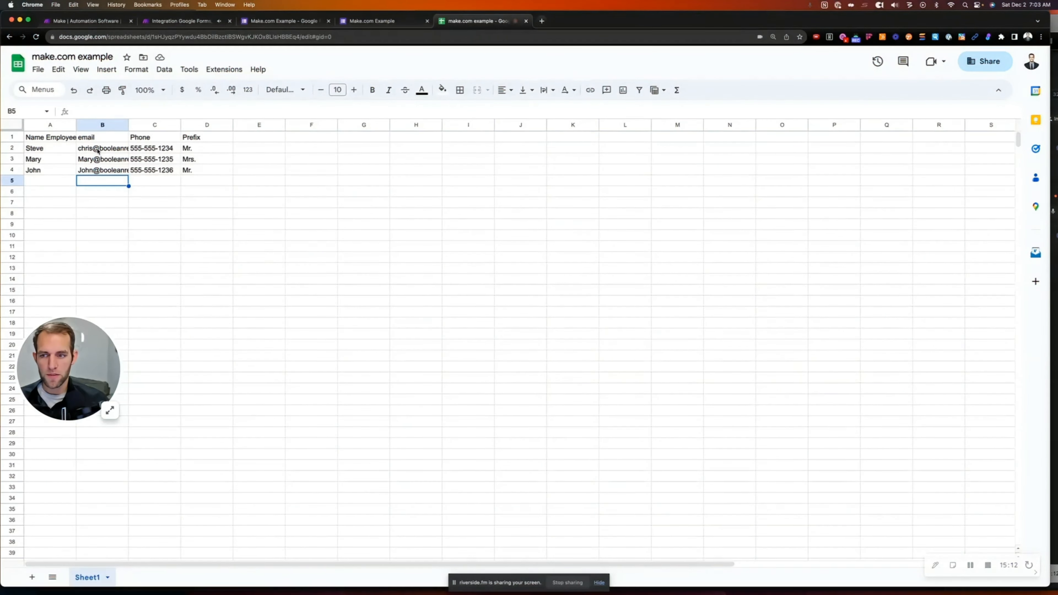
pyautogui.moveTo(98, 151)
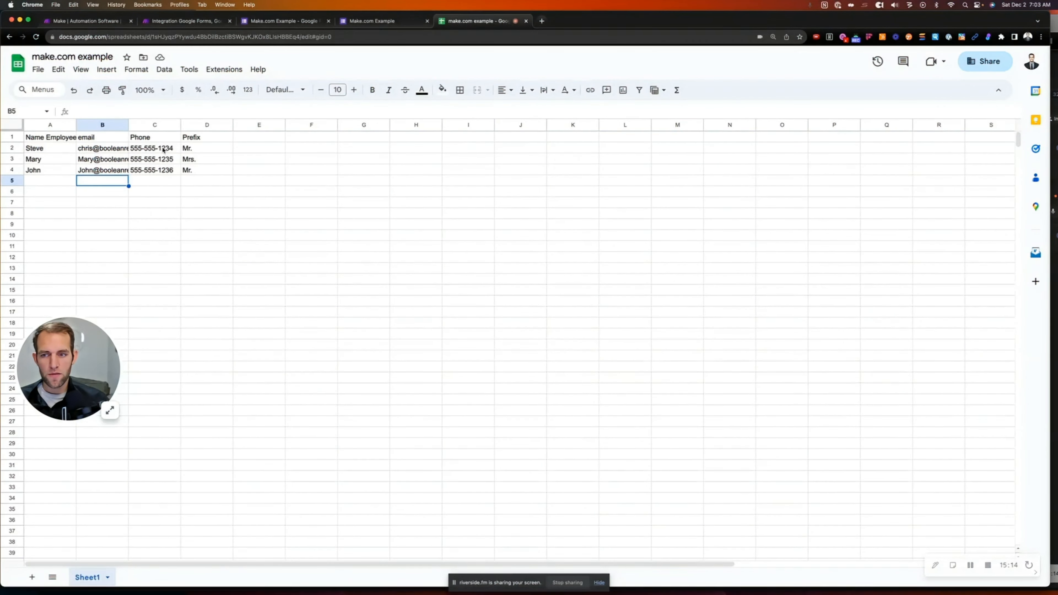
pyautogui.click(366, 22)
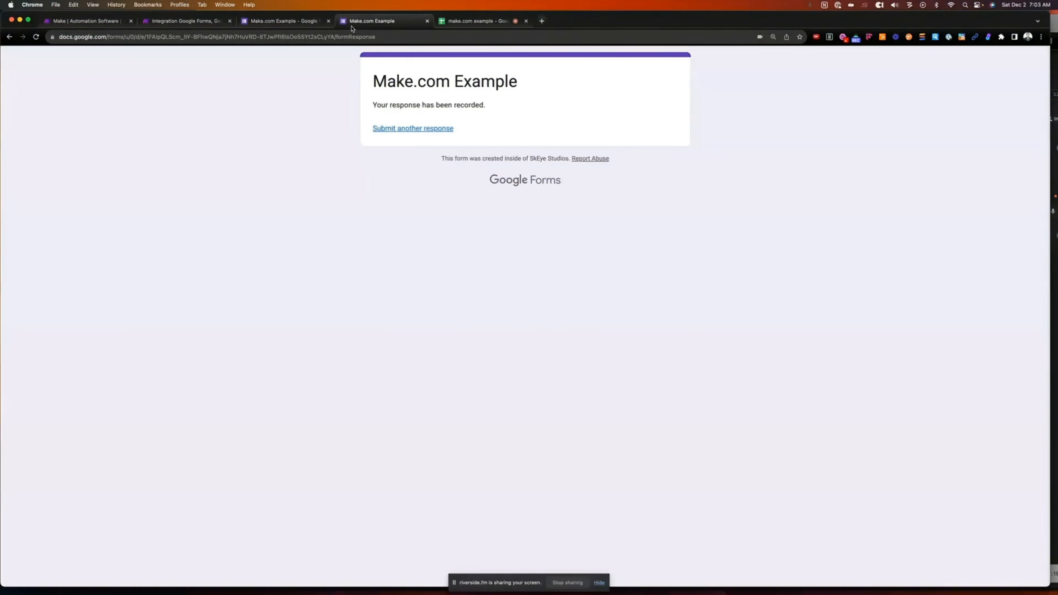
pyautogui.click(276, 21)
pyautogui.click(206, 22)
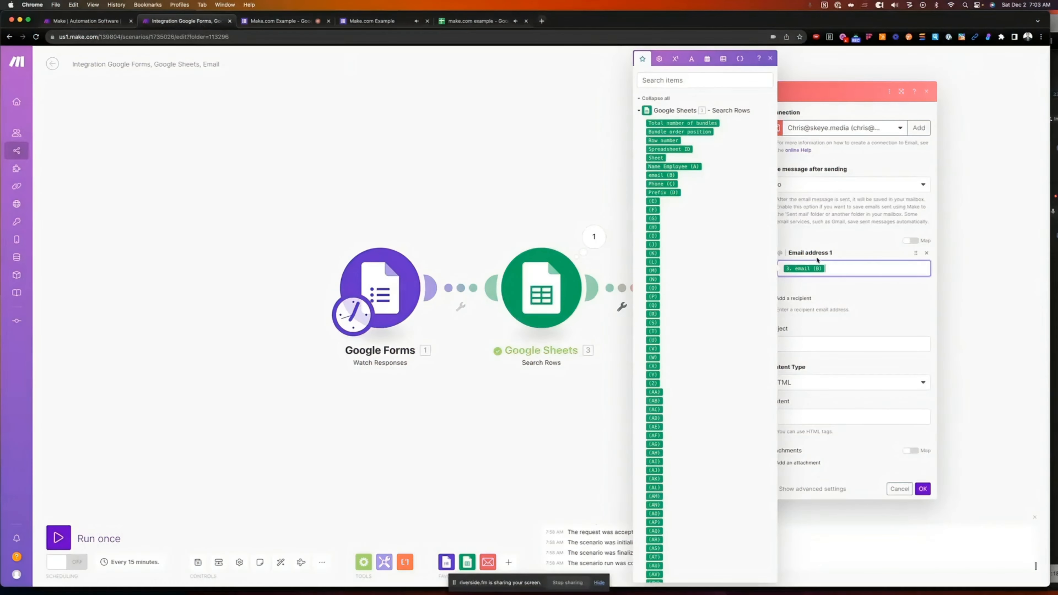
pyautogui.click(808, 345)
# Set the subject to 'Do you like' + the 19a3003c answer value + 'Ice Cream?'
pyautogui.click(807, 344)
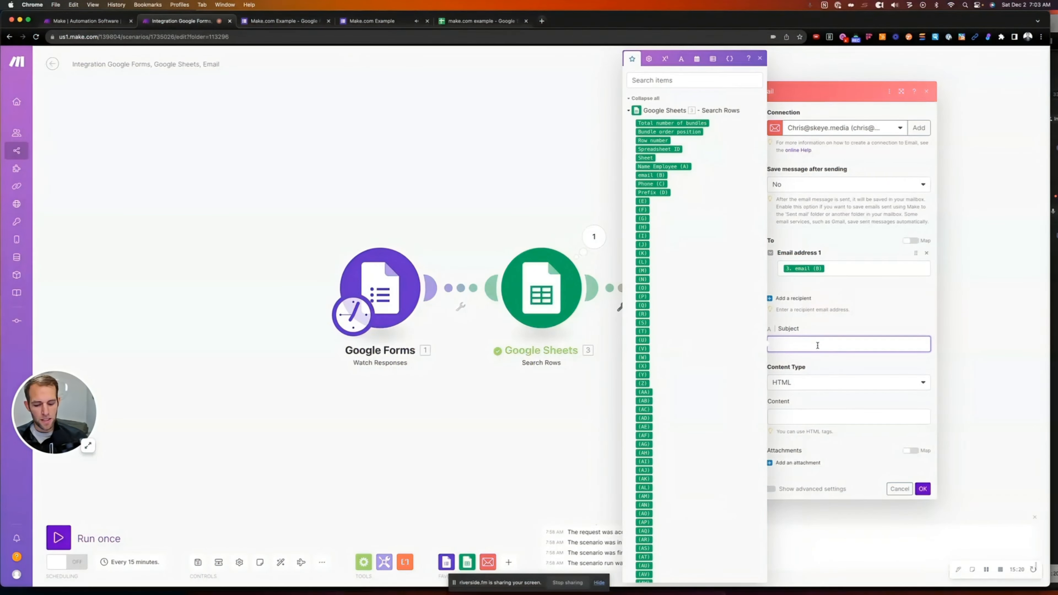
pyautogui.write('Do y')
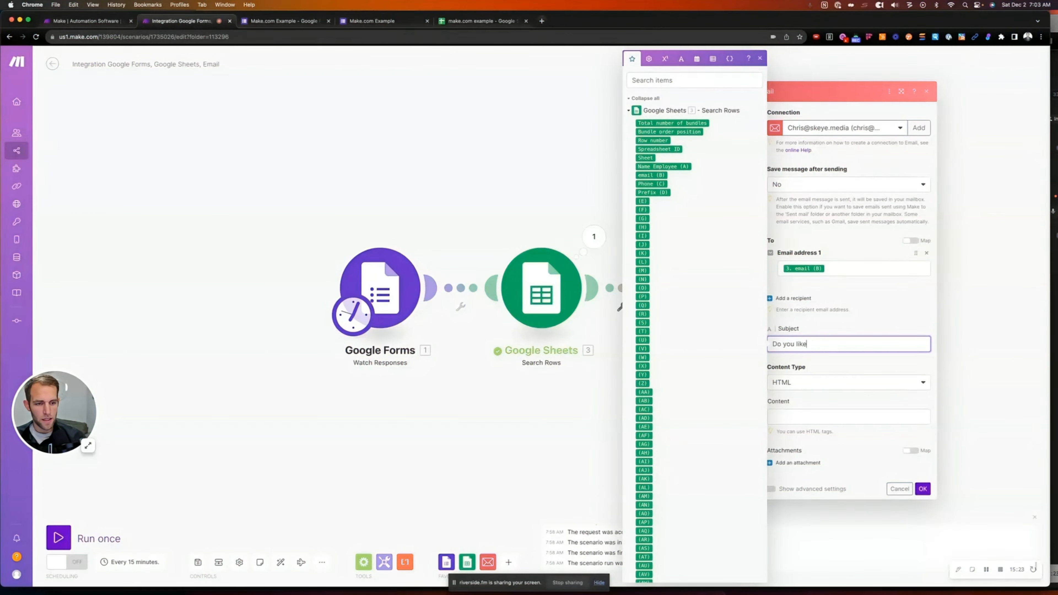
pyautogui.write('ou like')
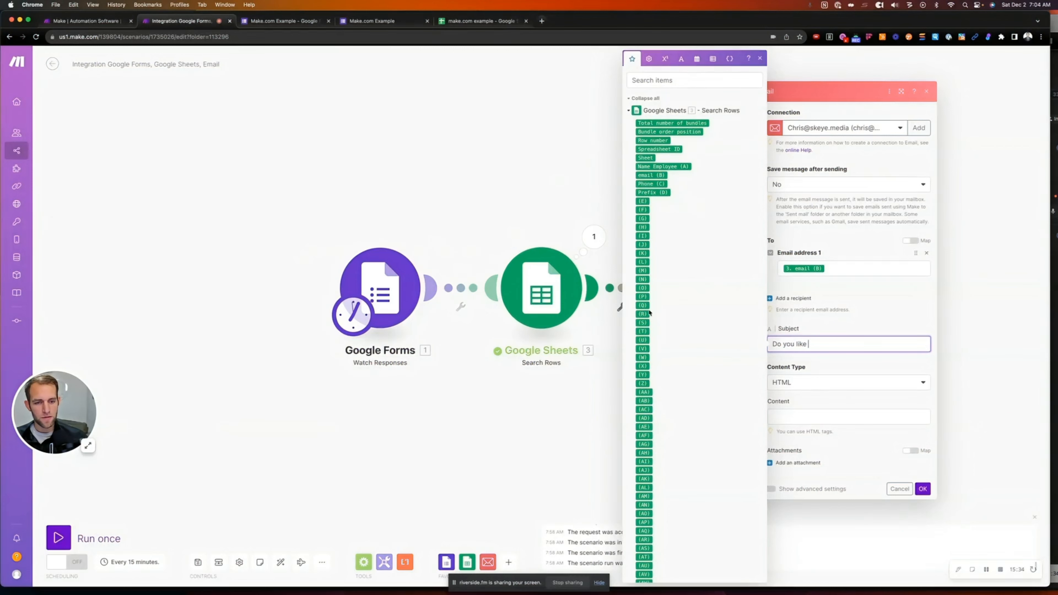
pyautogui.scroll(-10, 652, 312)
pyautogui.scroll(-6, 652, 312)
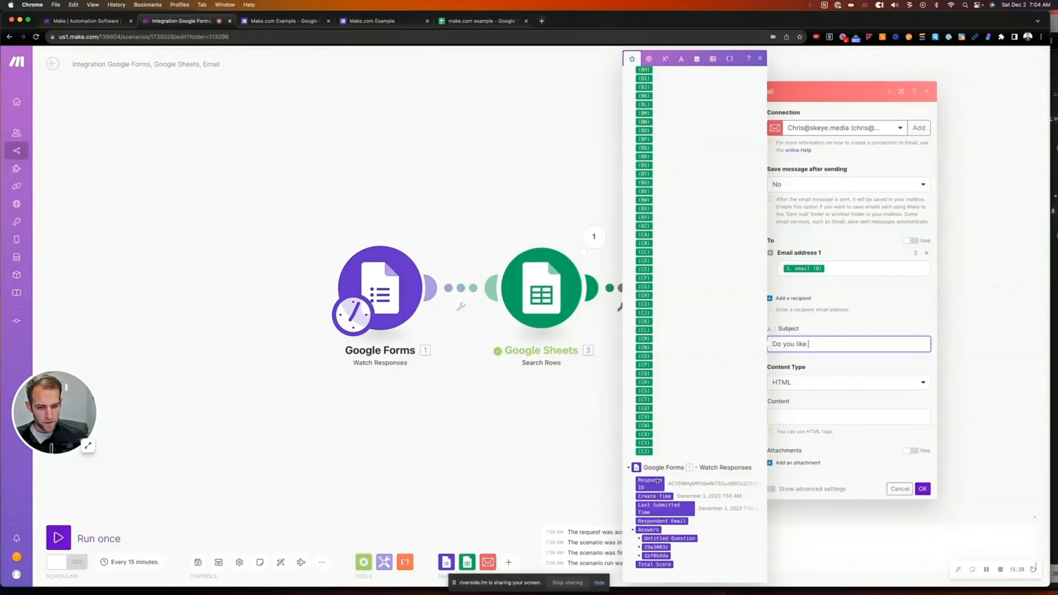
pyautogui.click(640, 548)
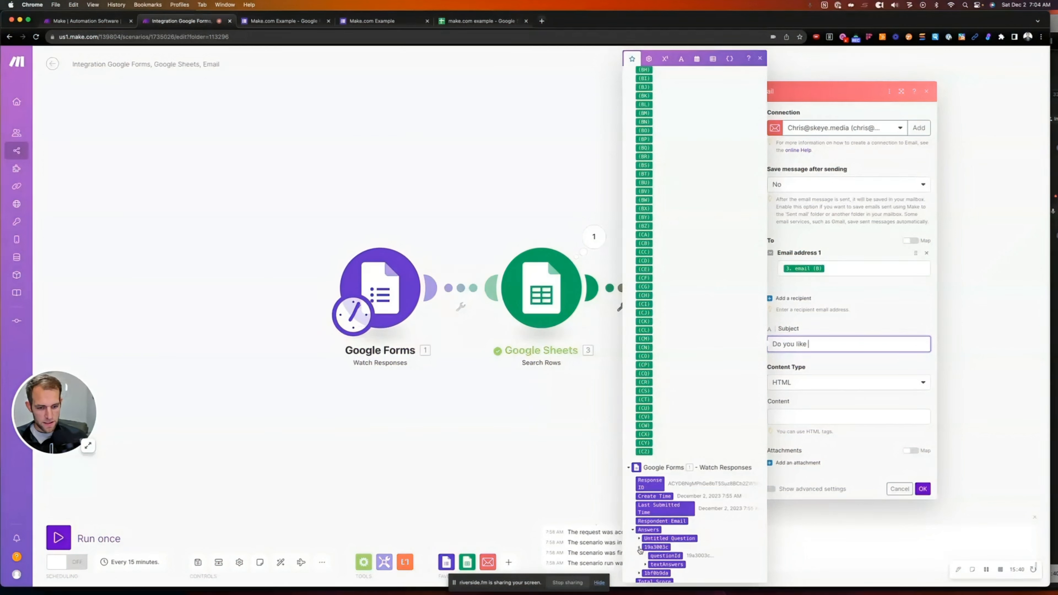
pyautogui.click(647, 564)
pyautogui.scroll(-1, 654, 555)
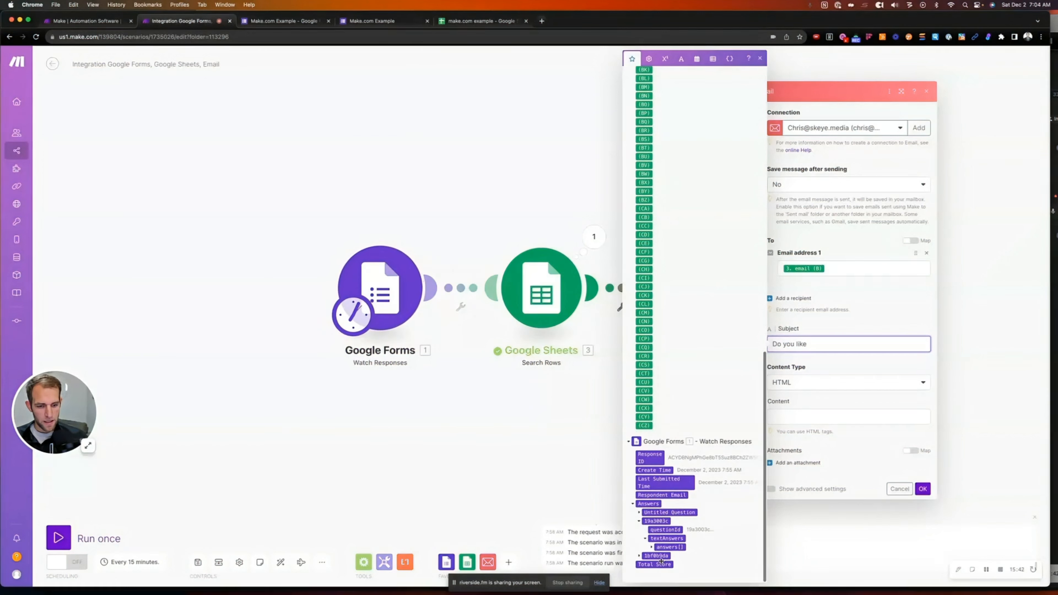
pyautogui.click(653, 548)
pyautogui.scroll(-1, 663, 549)
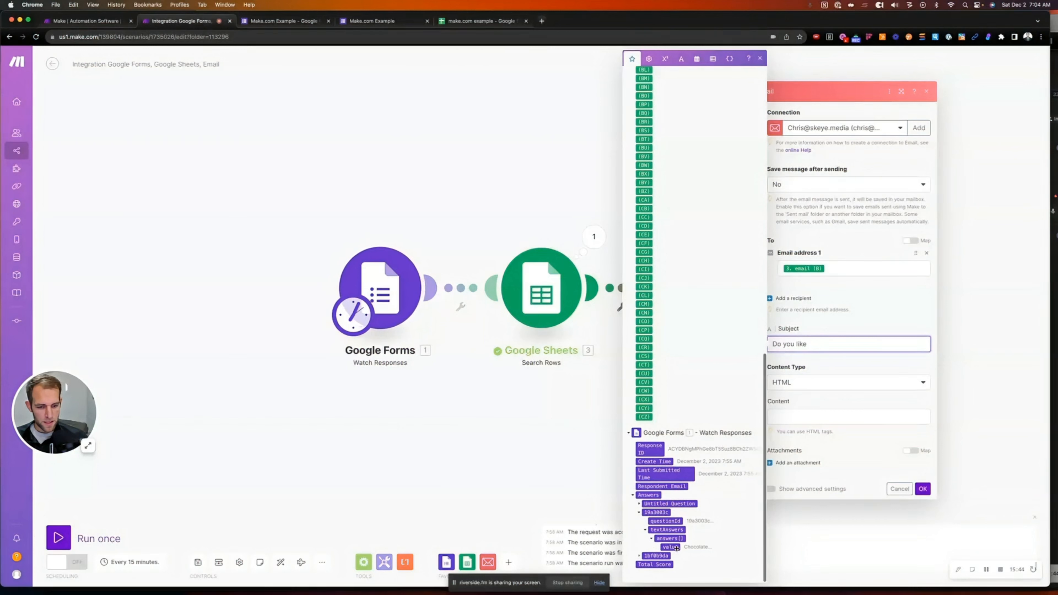
pyautogui.click(670, 547)
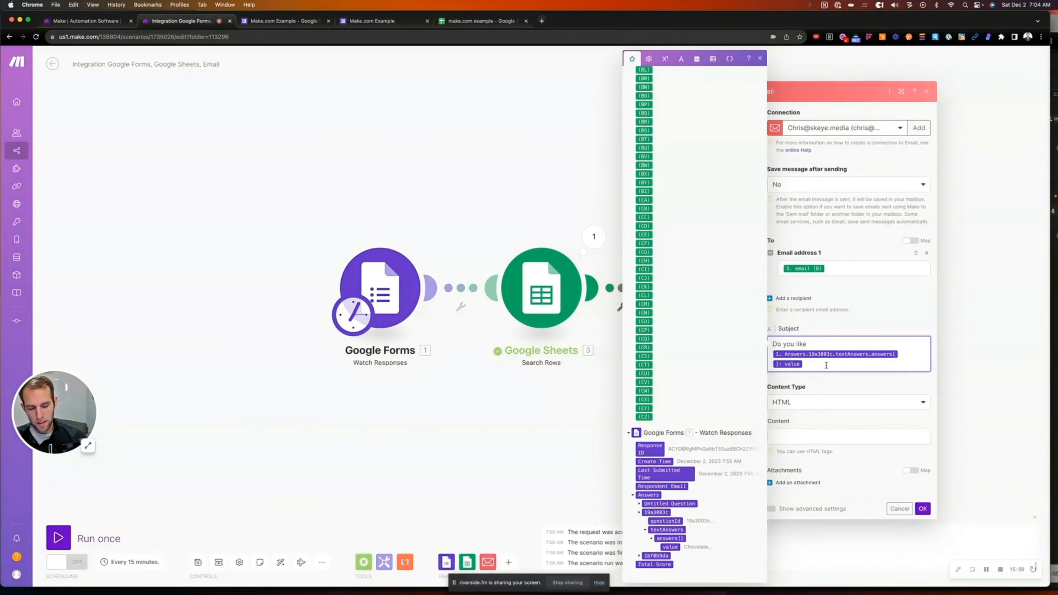
pyautogui.write('Ice Cream')
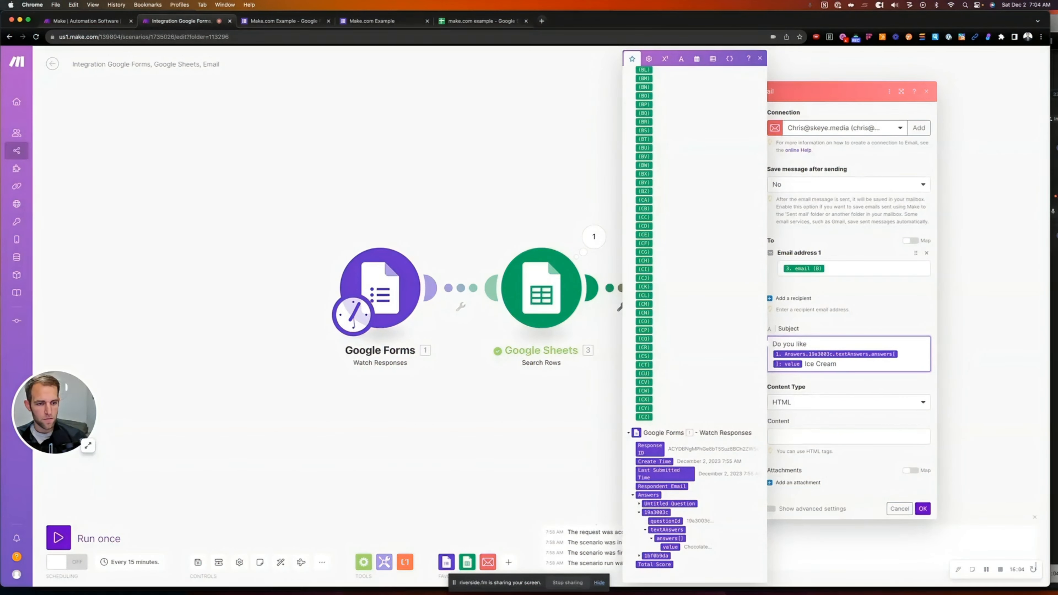
pyautogui.write('?')
# Open the email body with 'Dear' followed by the mapped Prefix (D) and Name Employee
pyautogui.click(799, 437)
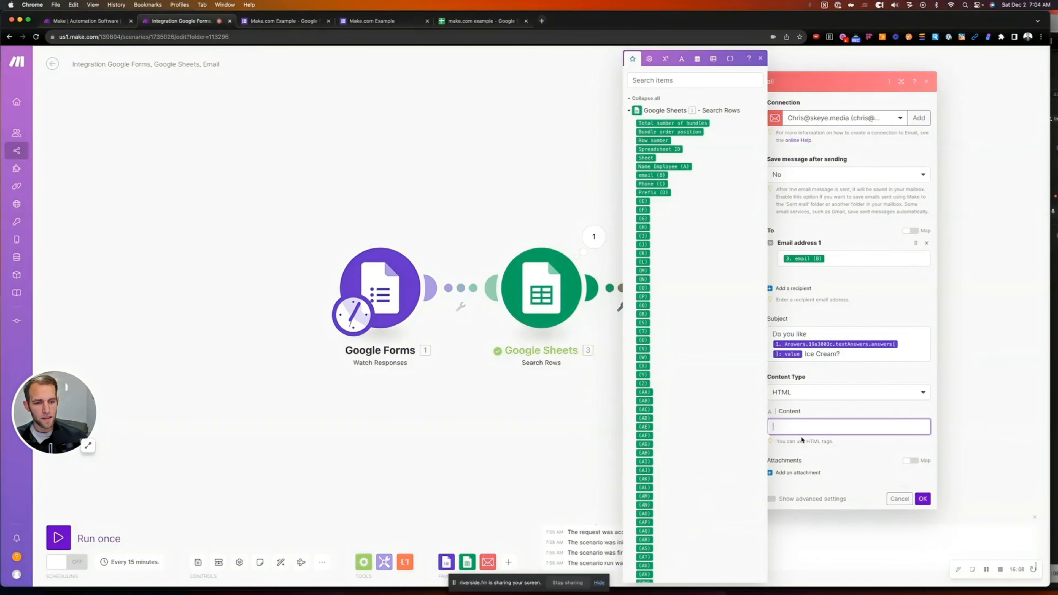
pyautogui.write('D')
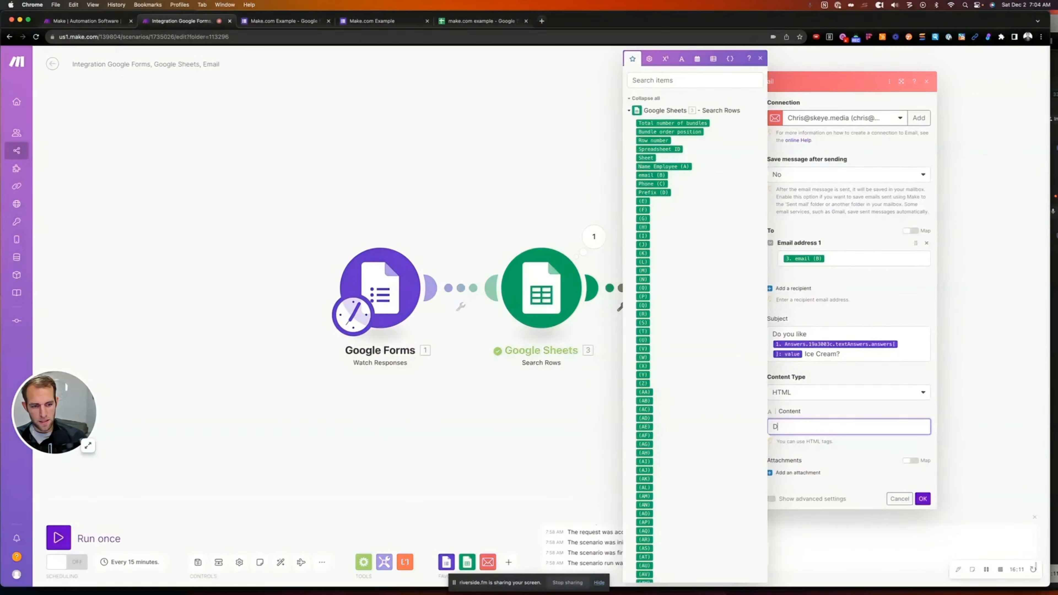
pyautogui.write('ear')
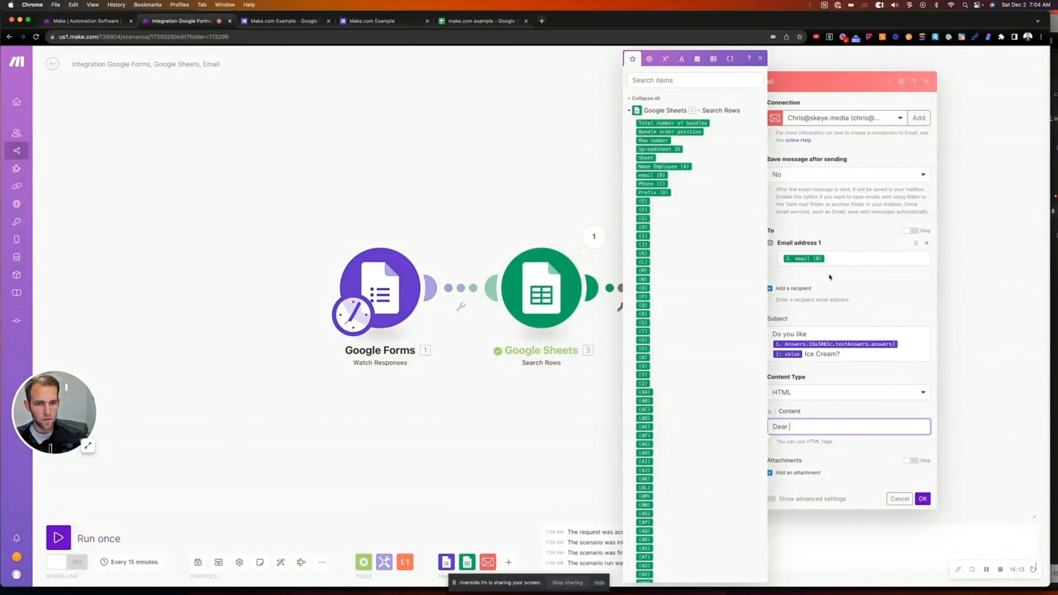
pyautogui.click(653, 192)
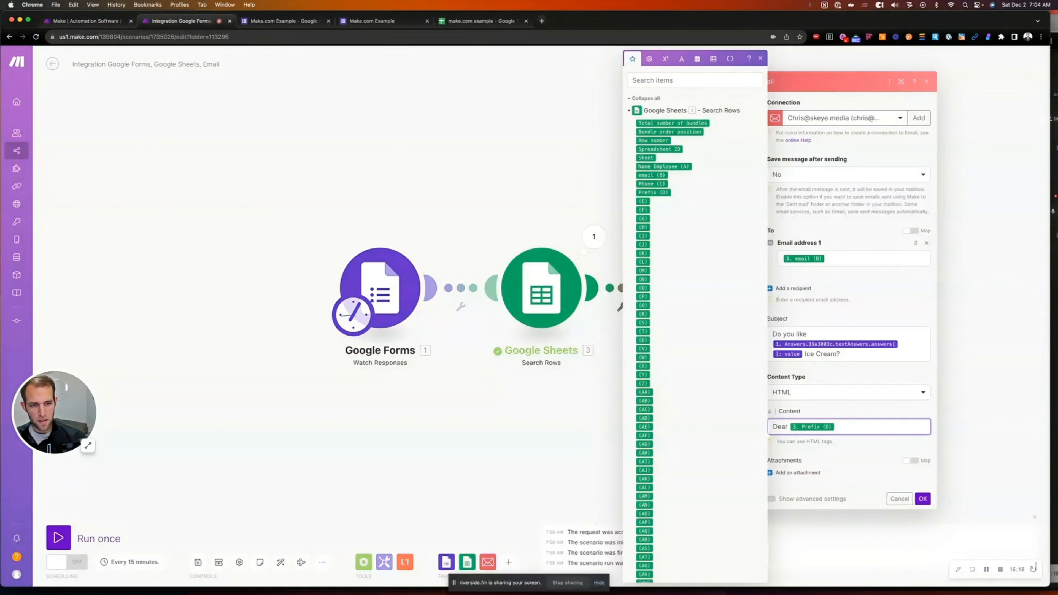
pyautogui.click(665, 167)
pyautogui.write(',')
pyautogui.press('Return')
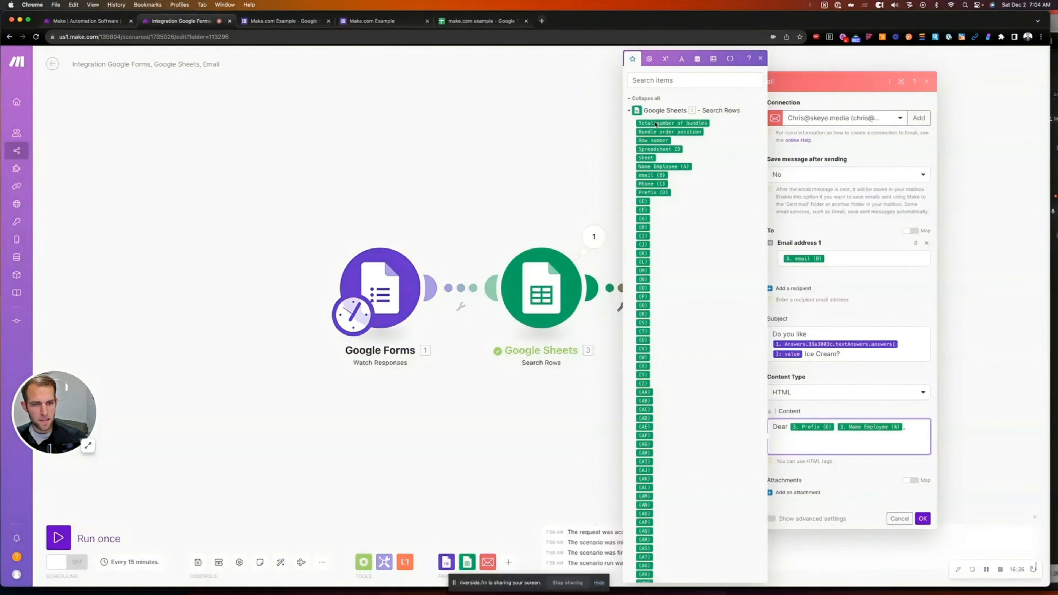
# Add the respondent's 1bf0b9da message and the line 'Is this your correct phone number:' with Phone (C)
pyautogui.scroll(-15, 688, 378)
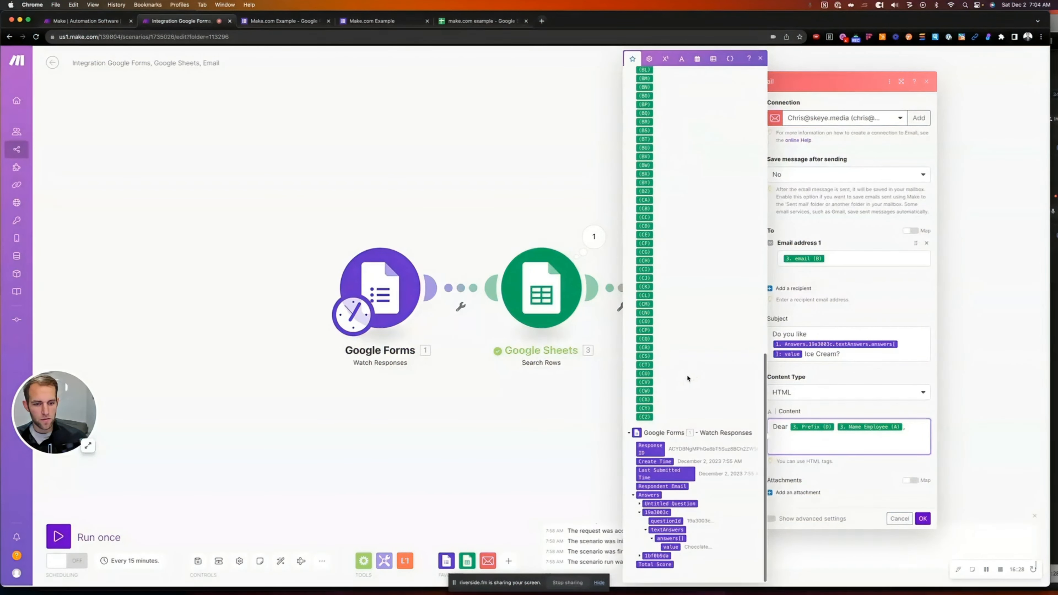
pyautogui.click(644, 555)
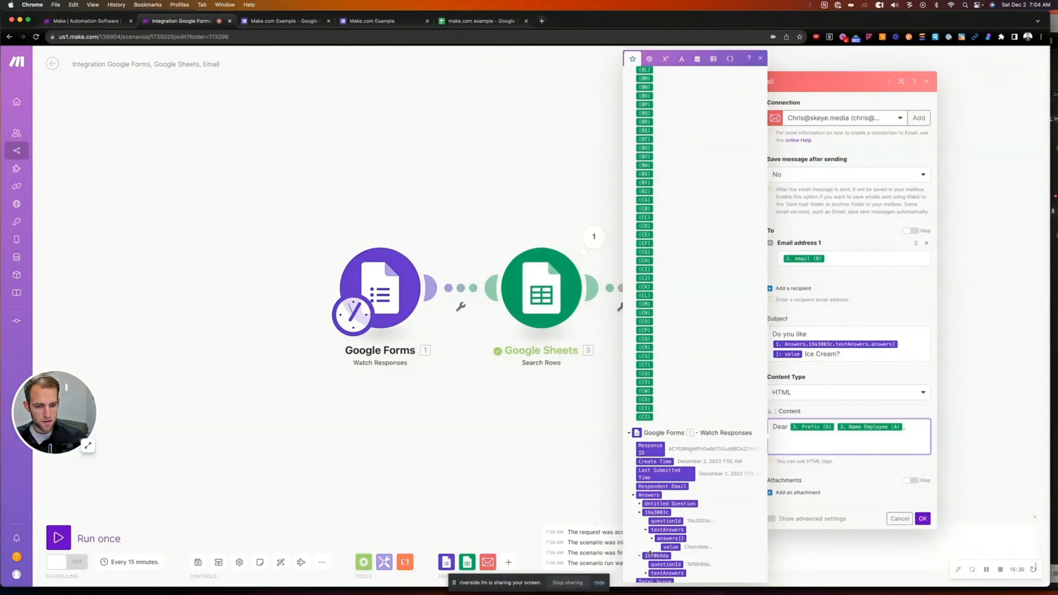
pyautogui.click(659, 573)
pyautogui.scroll(-1, 676, 557)
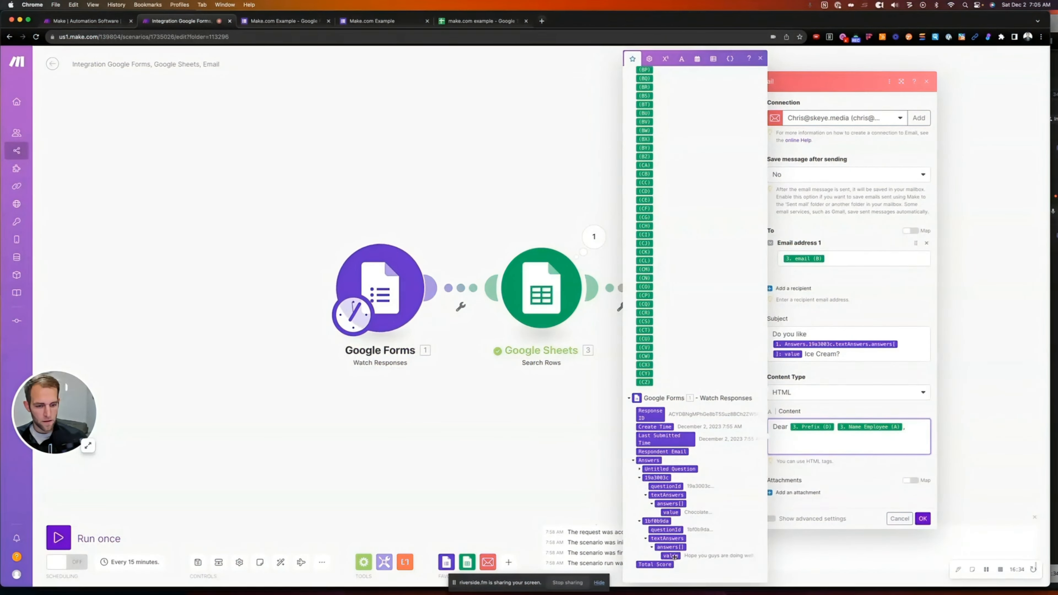
pyautogui.click(671, 556)
pyautogui.press('Return')
pyautogui.press('Return')
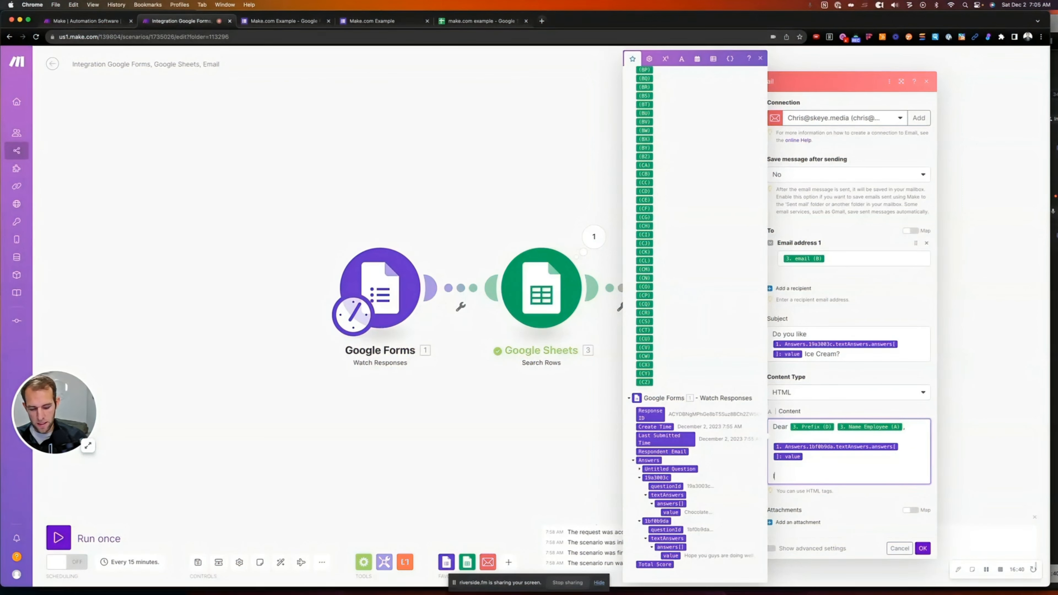
pyautogui.write('Is this your')
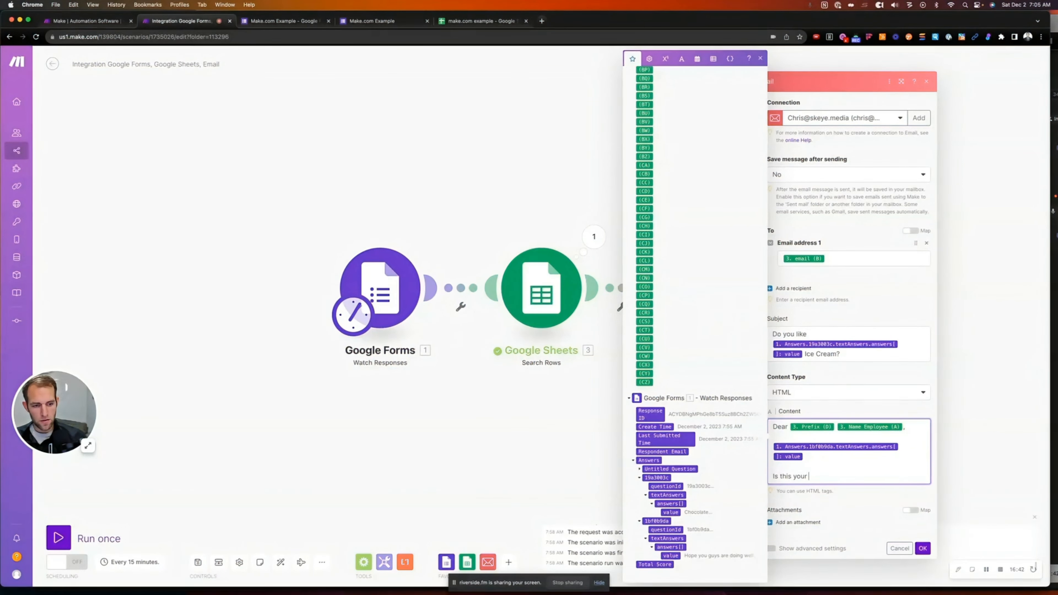
pyautogui.write(' correct phone number:')
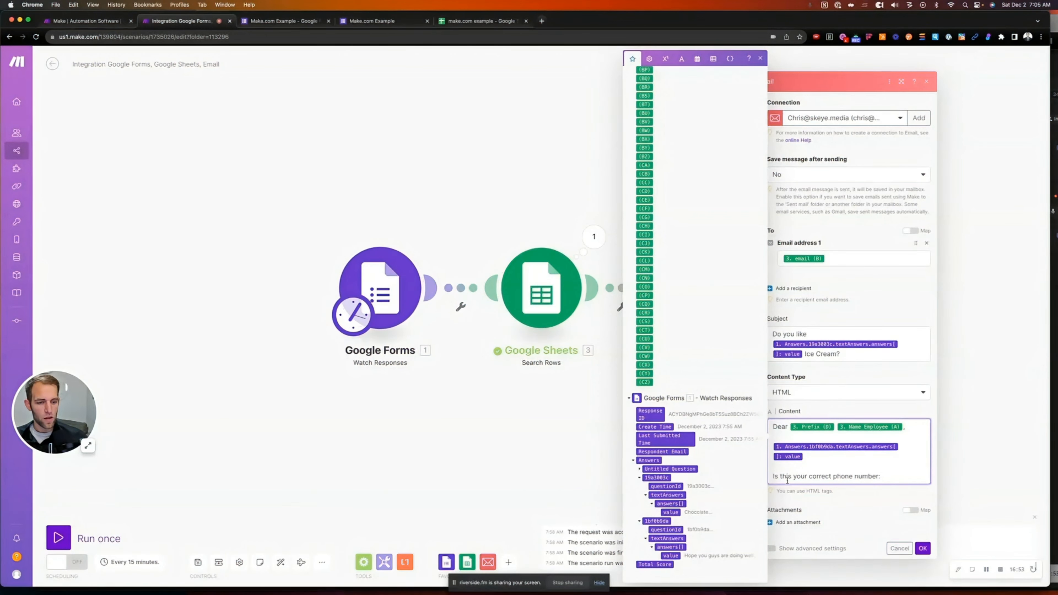
pyautogui.moveTo(773, 477); pyautogui.dragTo(879, 480)
pyautogui.scroll(-1, 786, 460)
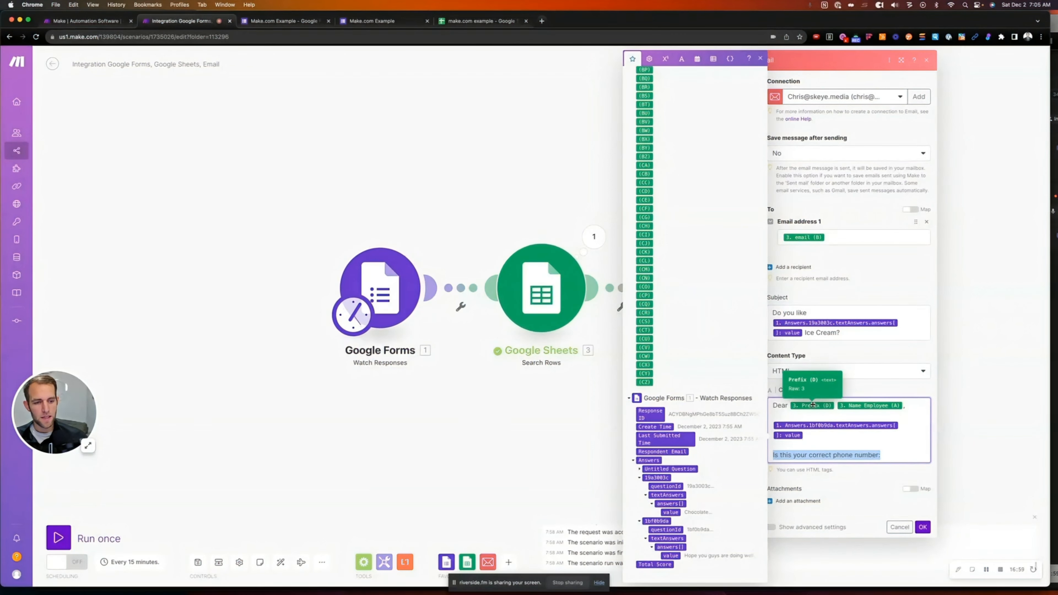
pyautogui.click(900, 458)
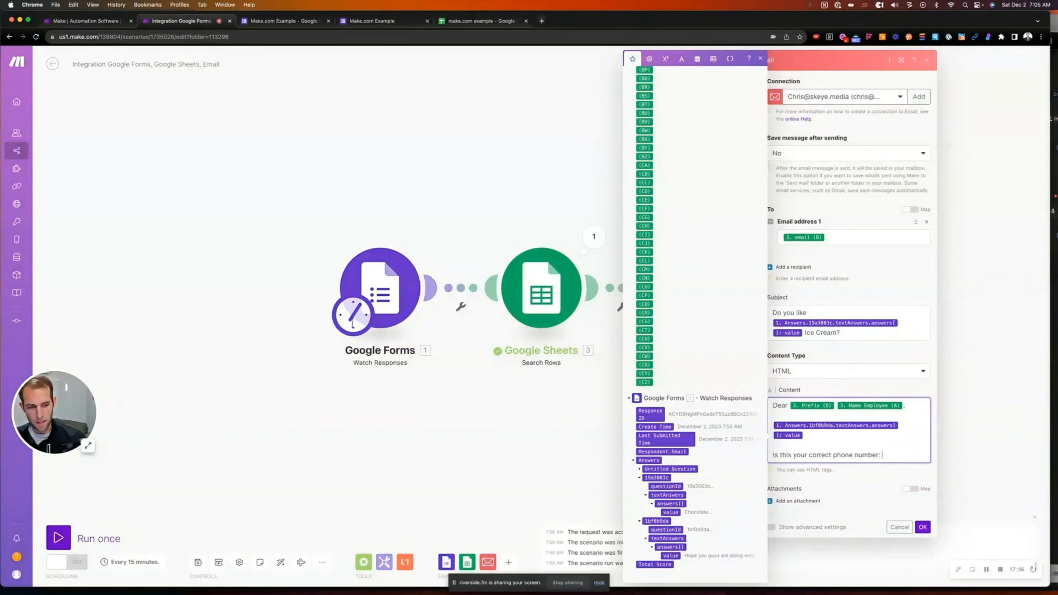
pyautogui.scroll(15, 678, 351)
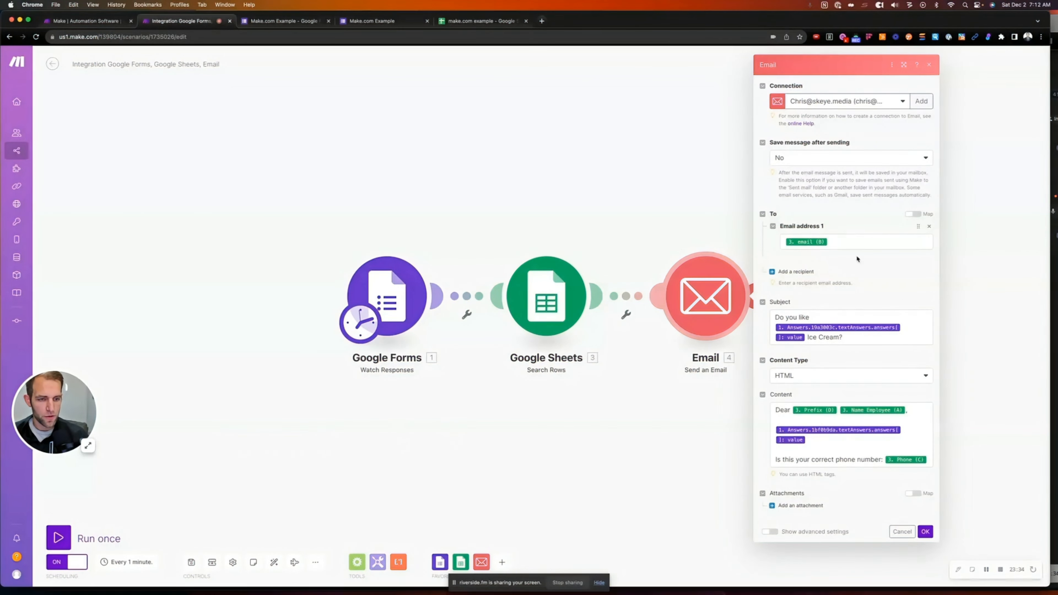
# Confirm the email module, keep the every-1-minute regular-interval schedule, and save the scenario
pyautogui.click(926, 532)
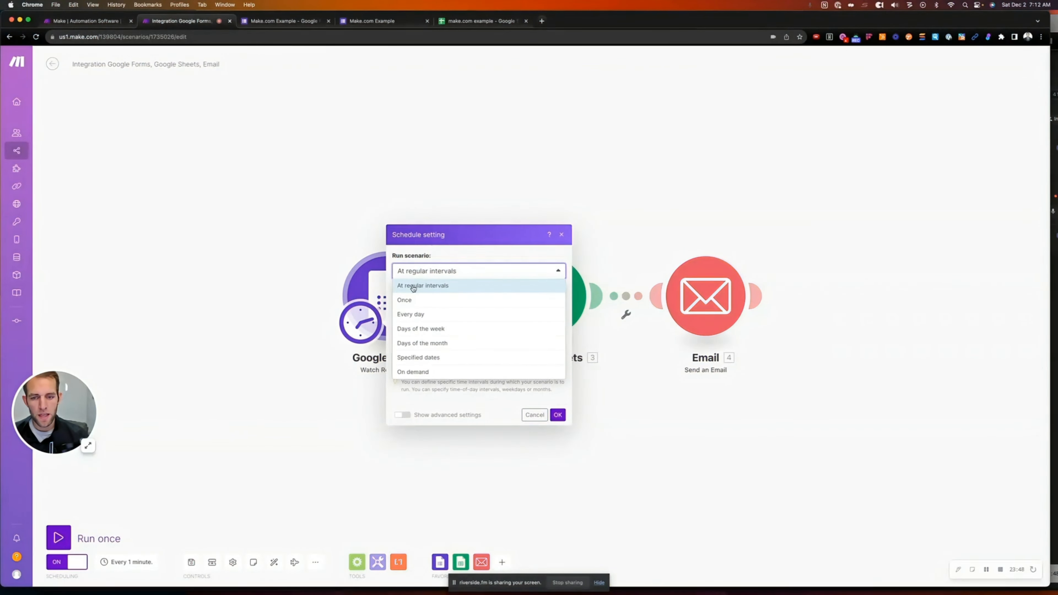
pyautogui.click(413, 288)
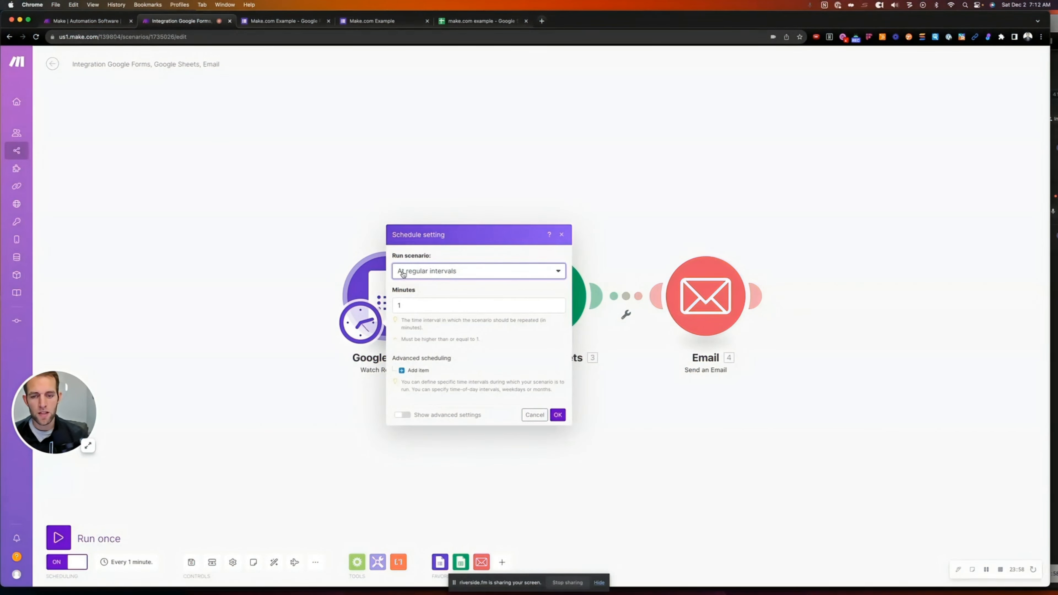
pyautogui.click(415, 274)
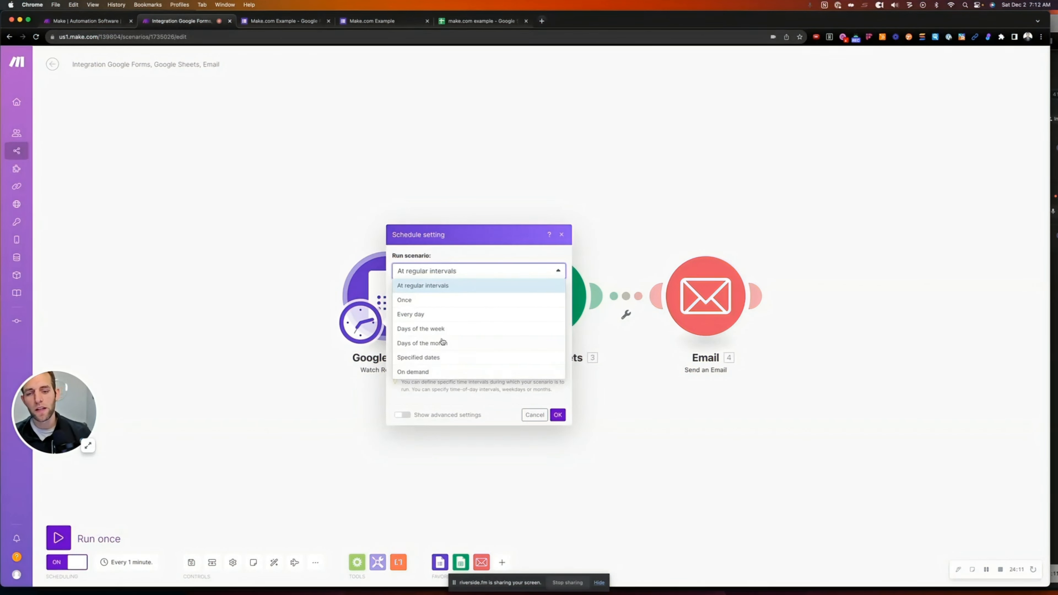
pyautogui.click(457, 266)
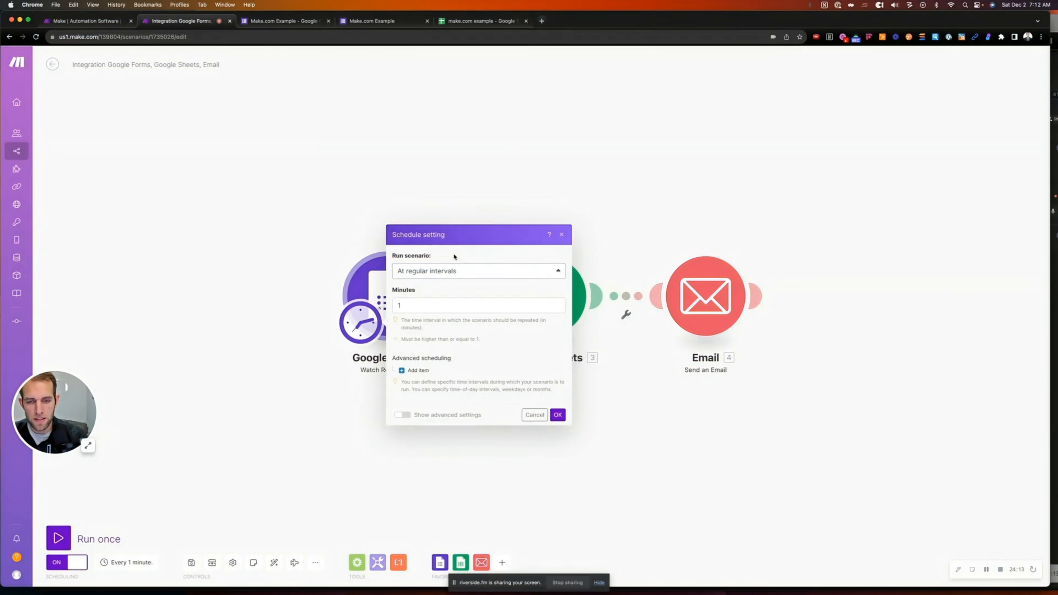
pyautogui.click(557, 414)
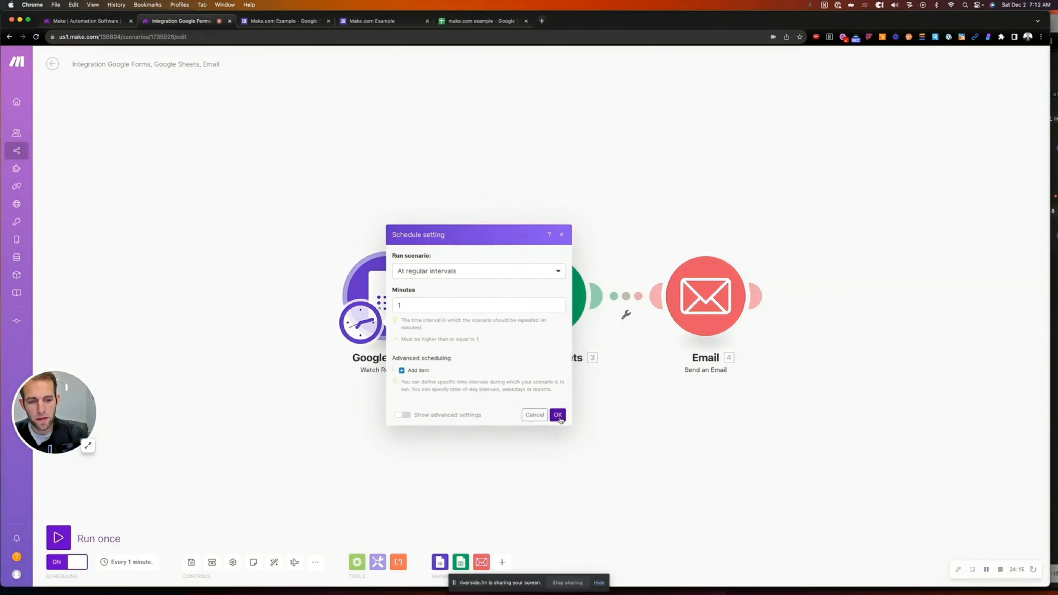
pyautogui.click(52, 65)
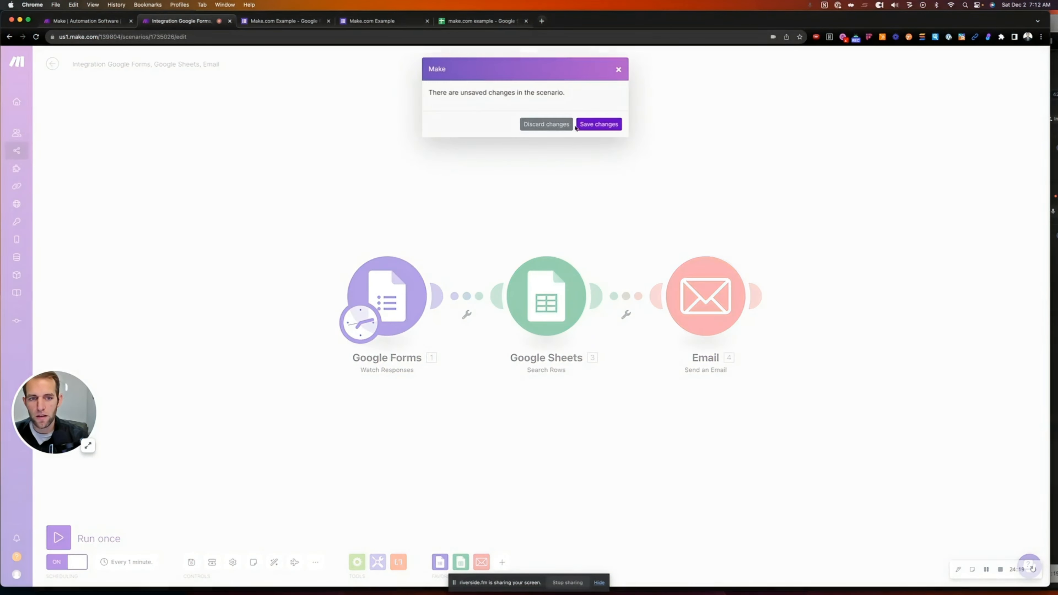
pyautogui.click(590, 126)
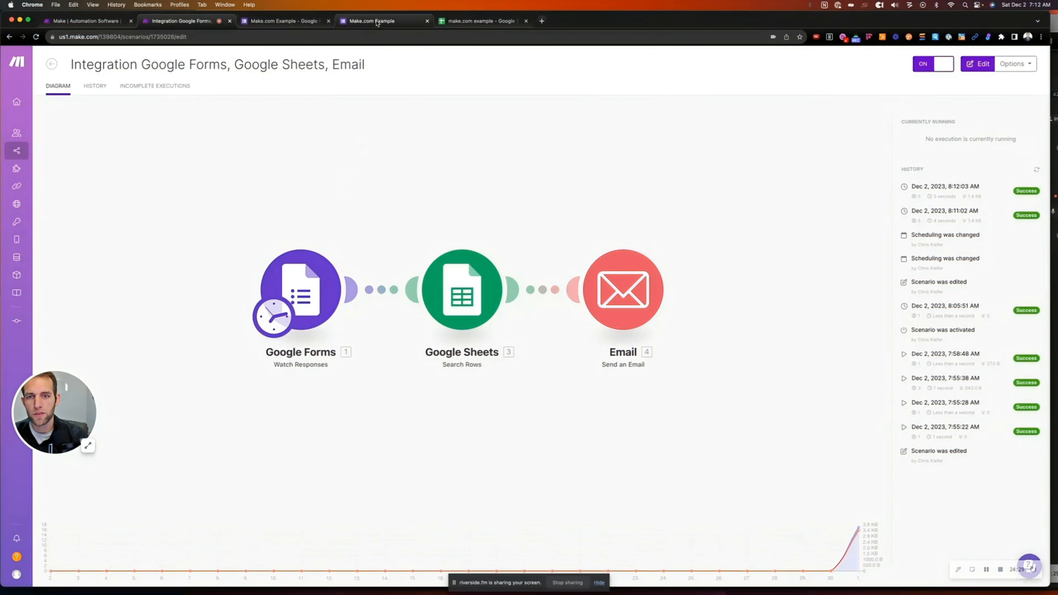
# Submit a response for the first employee: 'Isn't this automation pretty cool', Mint Chocolate Chip
pyautogui.click(348, 23)
pyautogui.click(418, 129)
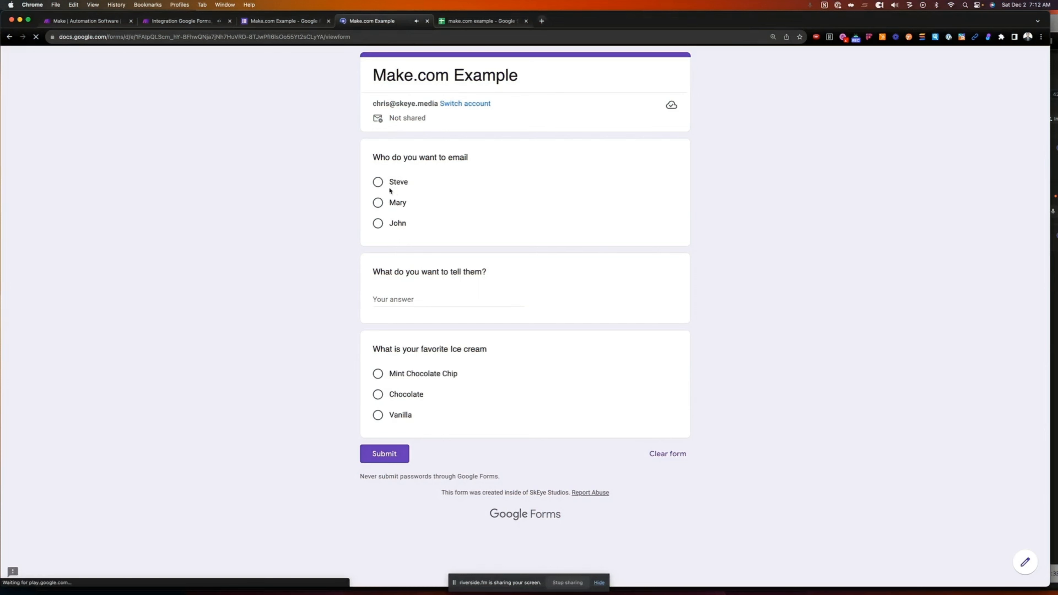
pyautogui.click(379, 183)
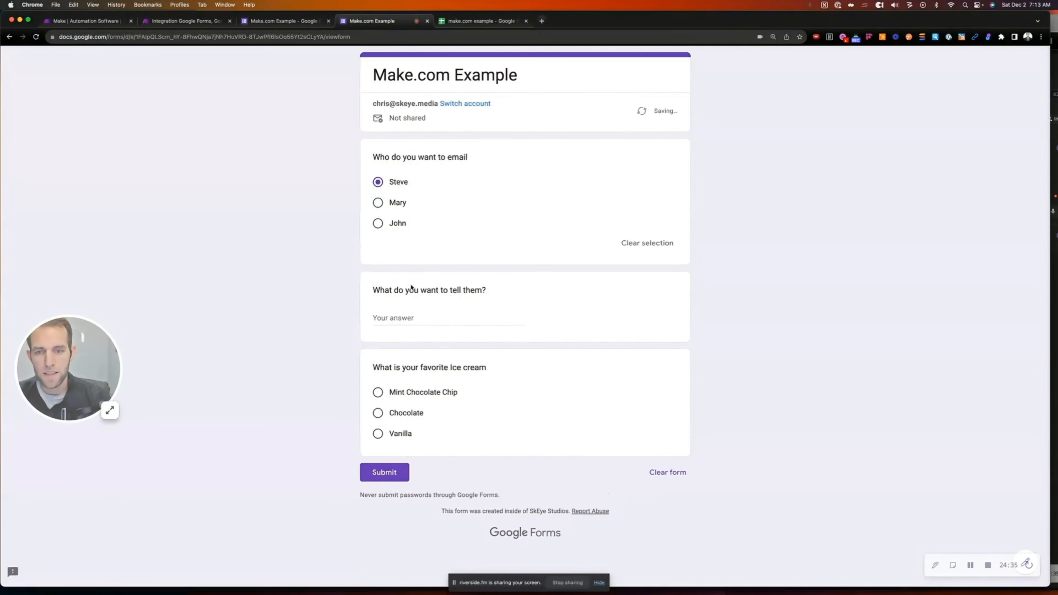
pyautogui.click(387, 317)
pyautogui.write("Isn't this ")
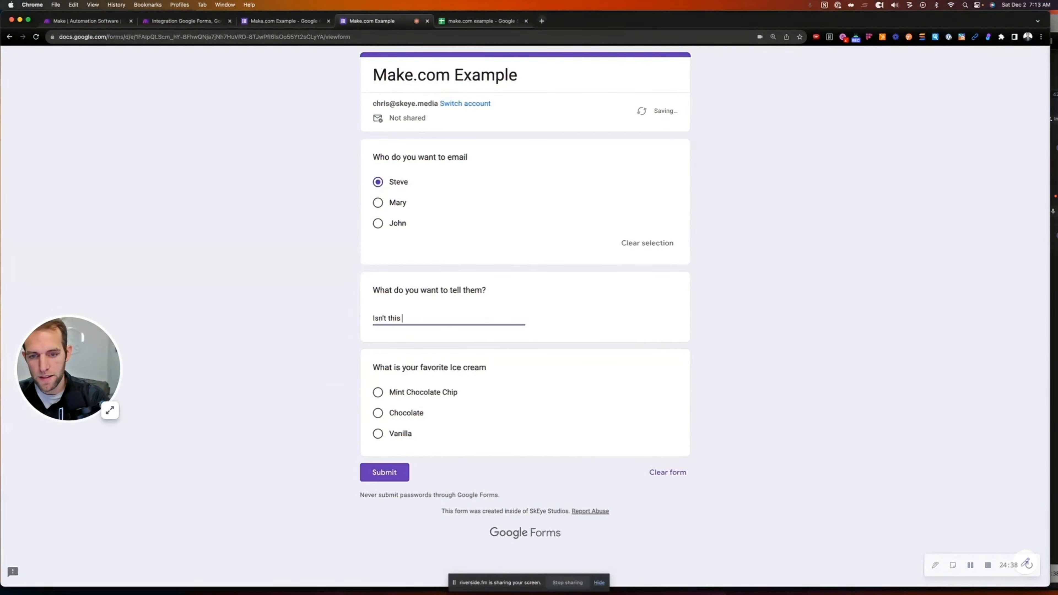
pyautogui.write('automation pret')
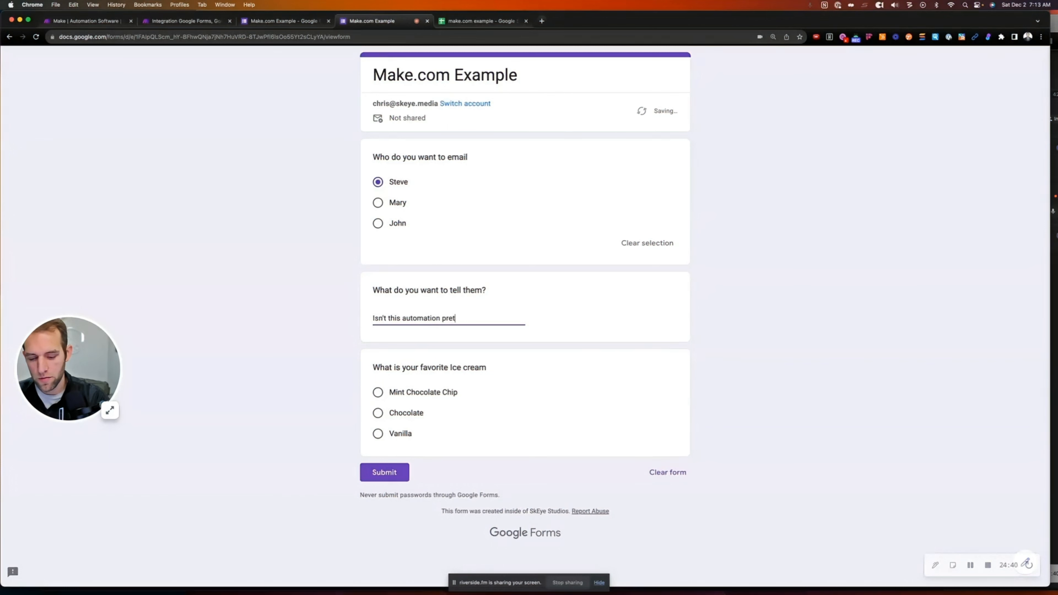
pyautogui.write('ty cool?')
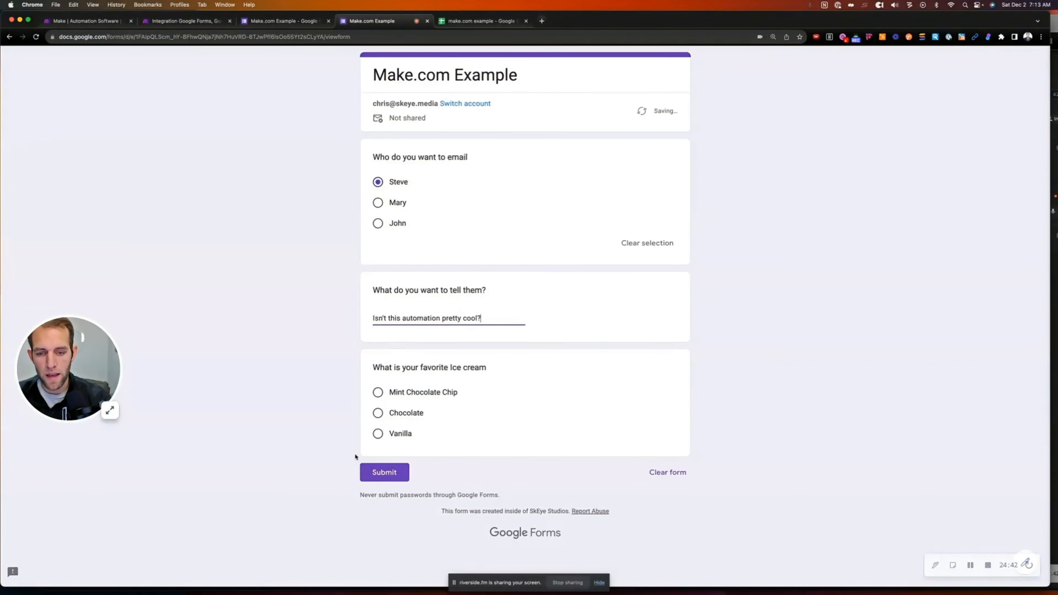
pyautogui.click(377, 393)
pyautogui.click(394, 495)
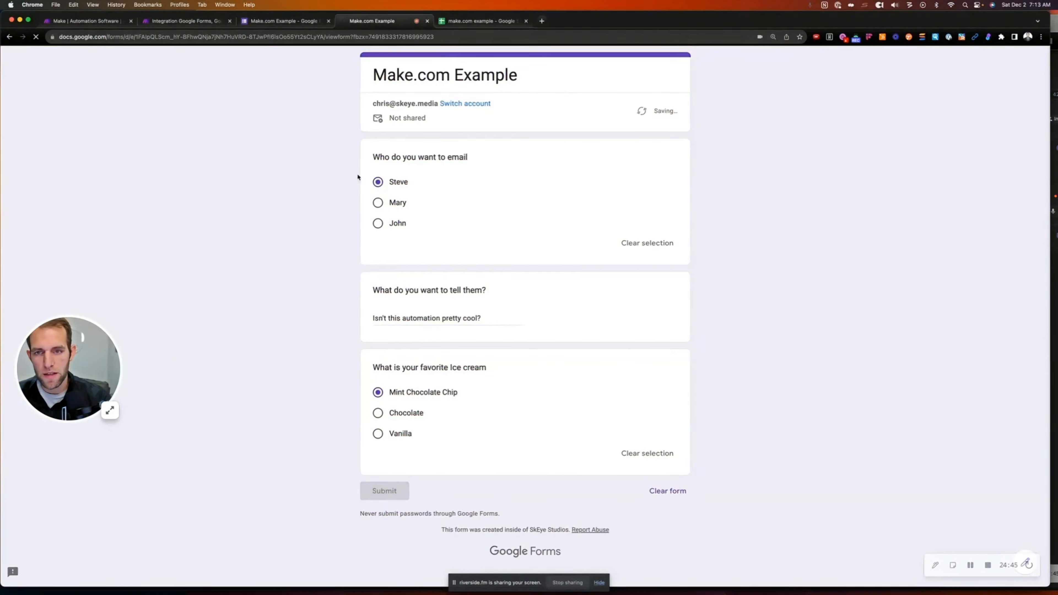
pyautogui.click(200, 21)
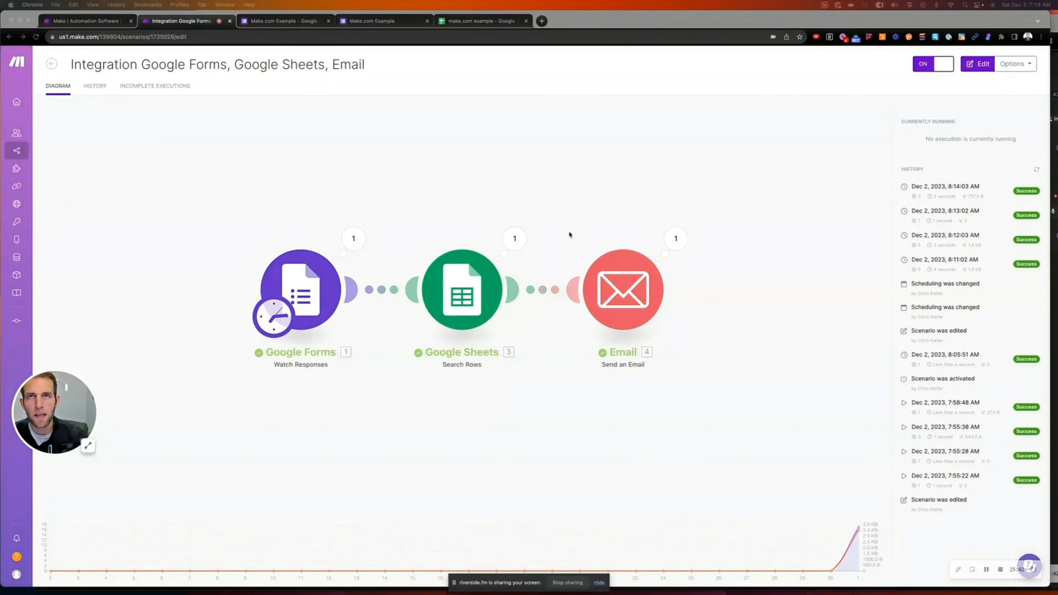
# Open the 'Do you like Mint Chocolate Chip Ice Cream?' email in Gmail, then check row 2 of the spreadsheet
pyautogui.moveTo(254, 0); pyautogui.dragTo(188, 17)
pyautogui.click(467, 178)
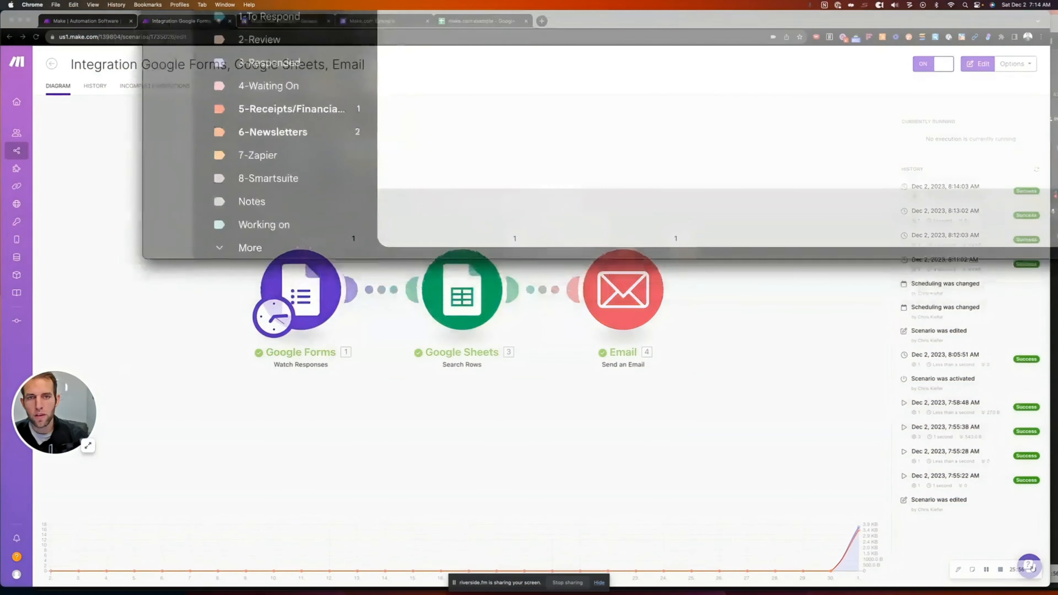
pyautogui.click(477, 21)
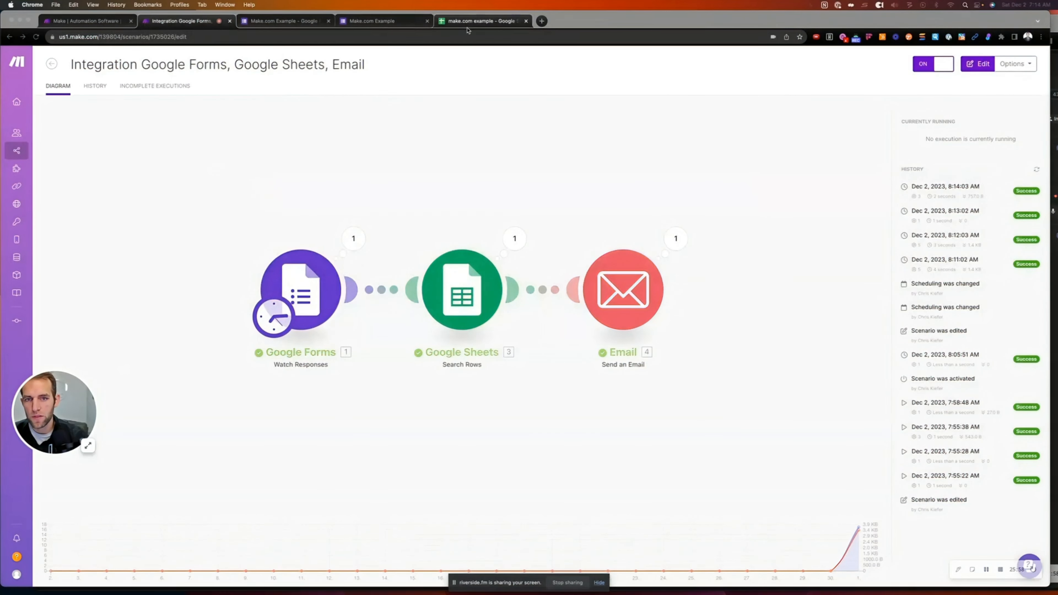
pyautogui.click(57, 152)
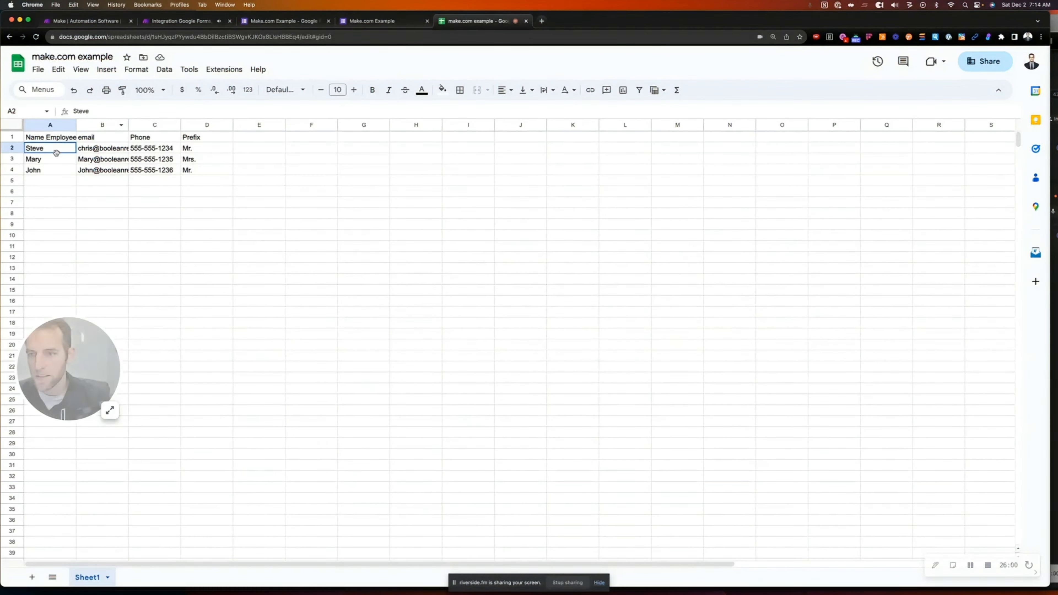
pyautogui.click(162, 153)
# Check the first employee's prefix in D2 and email in B2 against the received email's greeting line
pyautogui.click(193, 150)
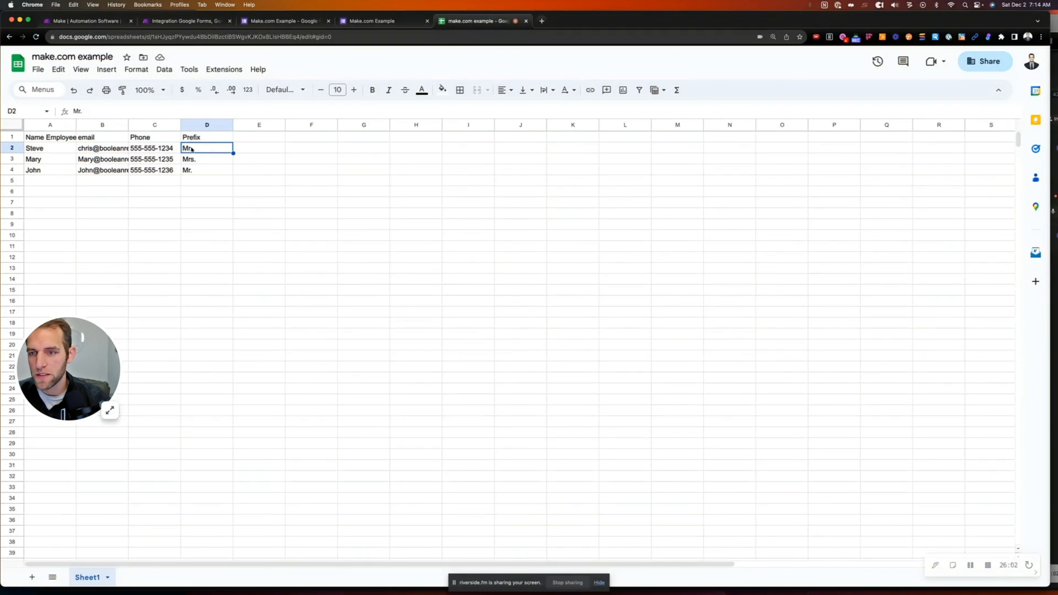
pyautogui.click(89, 149)
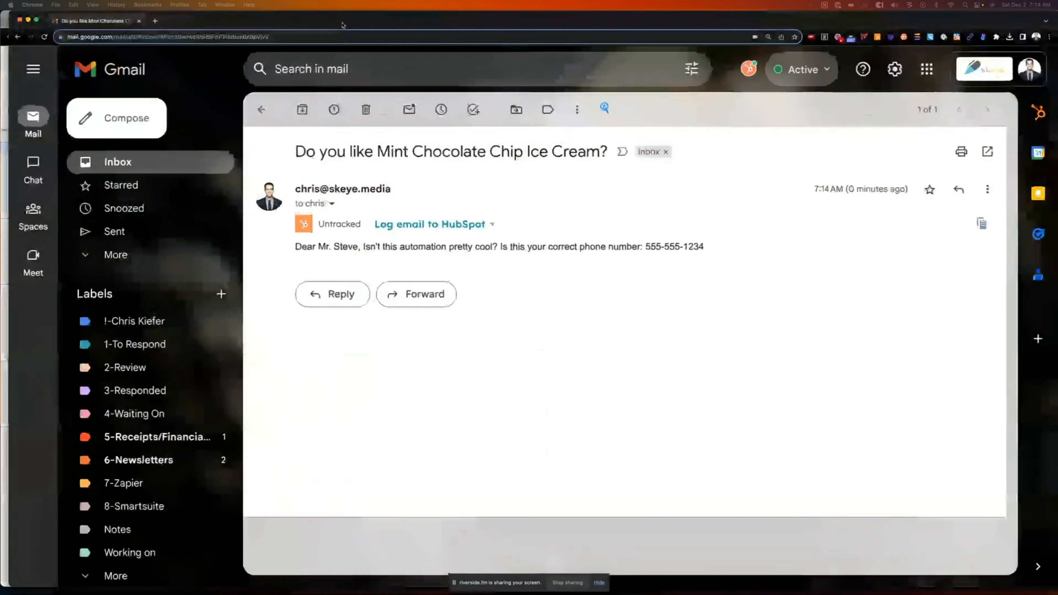
pyautogui.moveTo(295, 247); pyautogui.dragTo(703, 261)
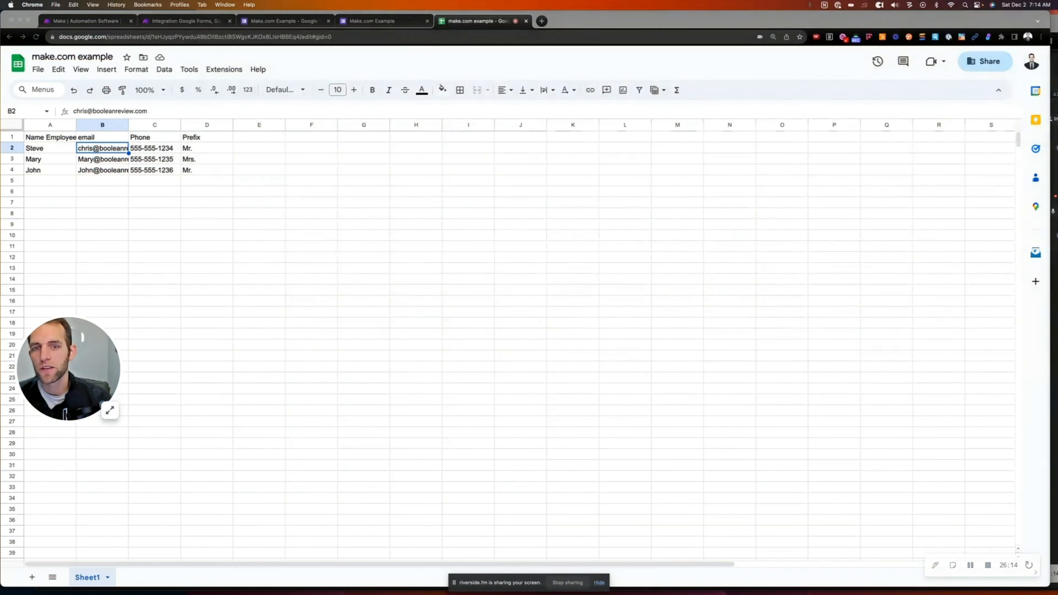
pyautogui.click(186, 20)
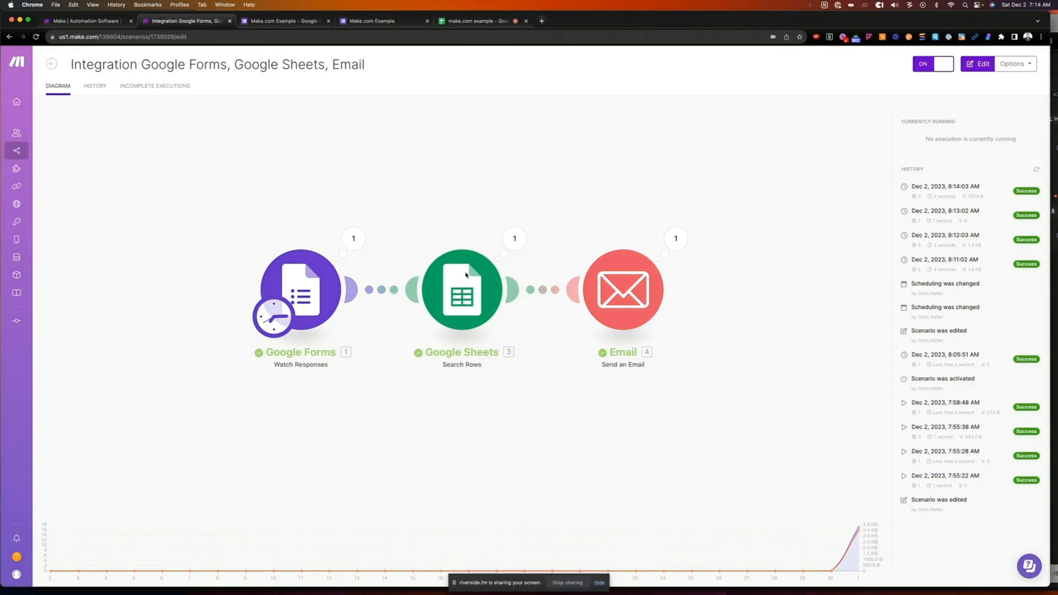
# Open the Email module settings and toggle its content type between Plaintext and HTML
pyautogui.click(623, 306)
pyautogui.click(623, 305)
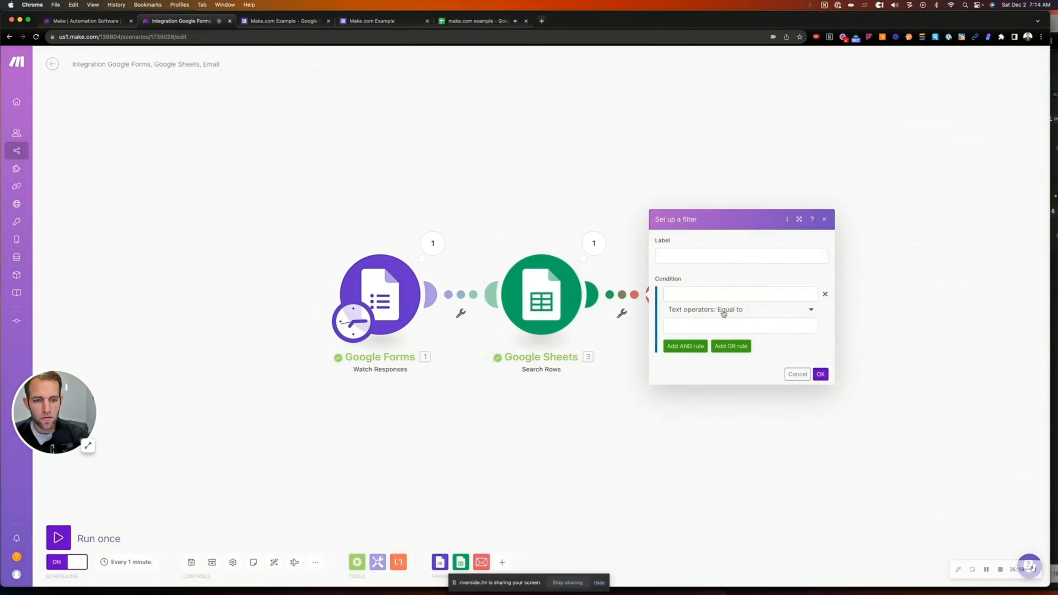
pyautogui.click(739, 300)
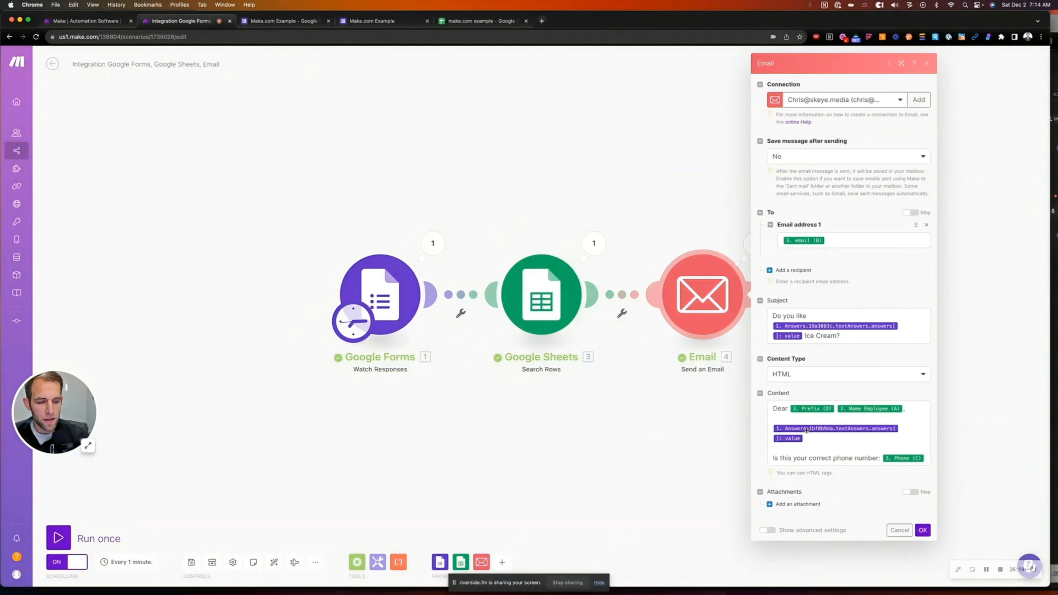
pyautogui.click(800, 377)
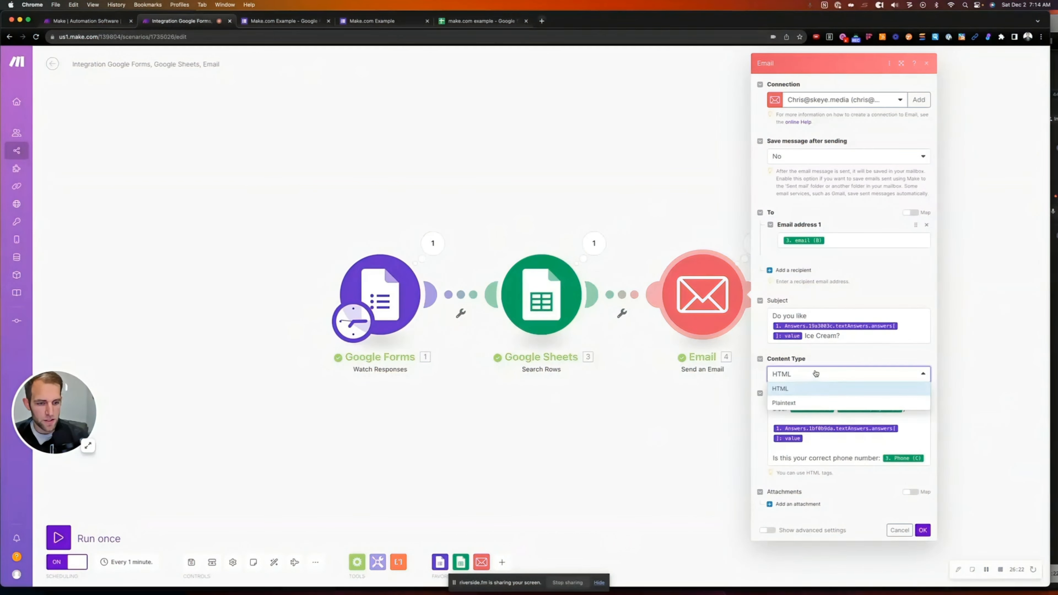
pyautogui.click(795, 402)
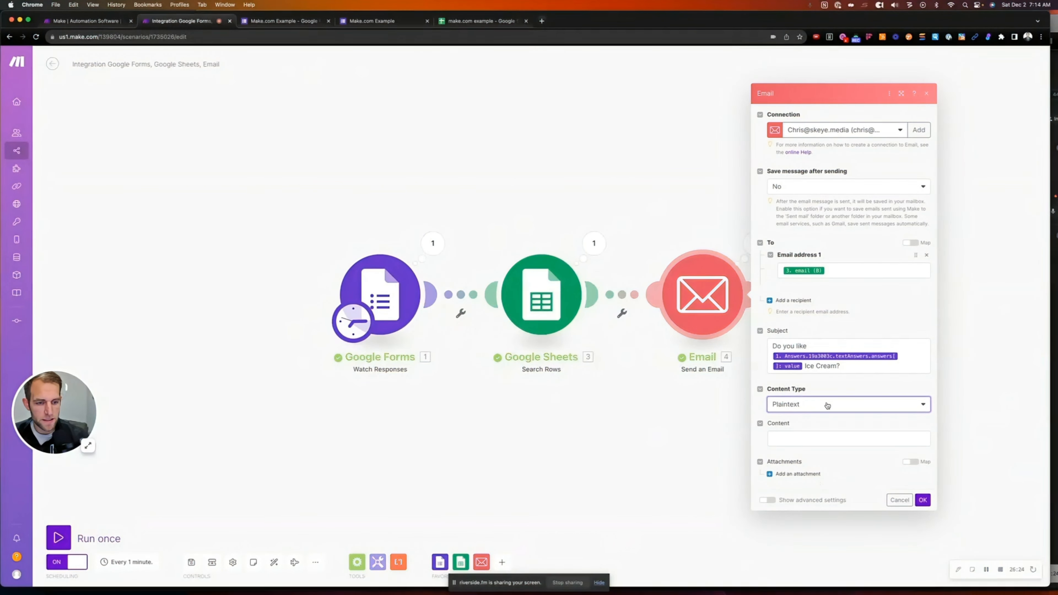
pyautogui.click(818, 405)
pyautogui.click(807, 424)
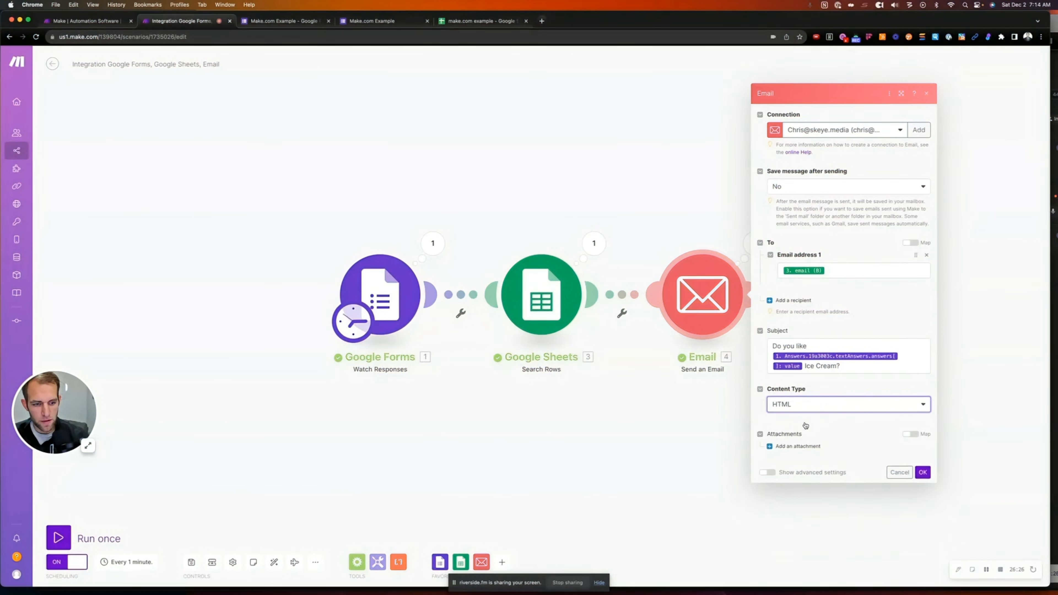
# Switch the email content to Plaintext and paste the personalized message into the Content field
pyautogui.click(814, 436)
pyautogui.press('super+a')
pyautogui.press('super+c')
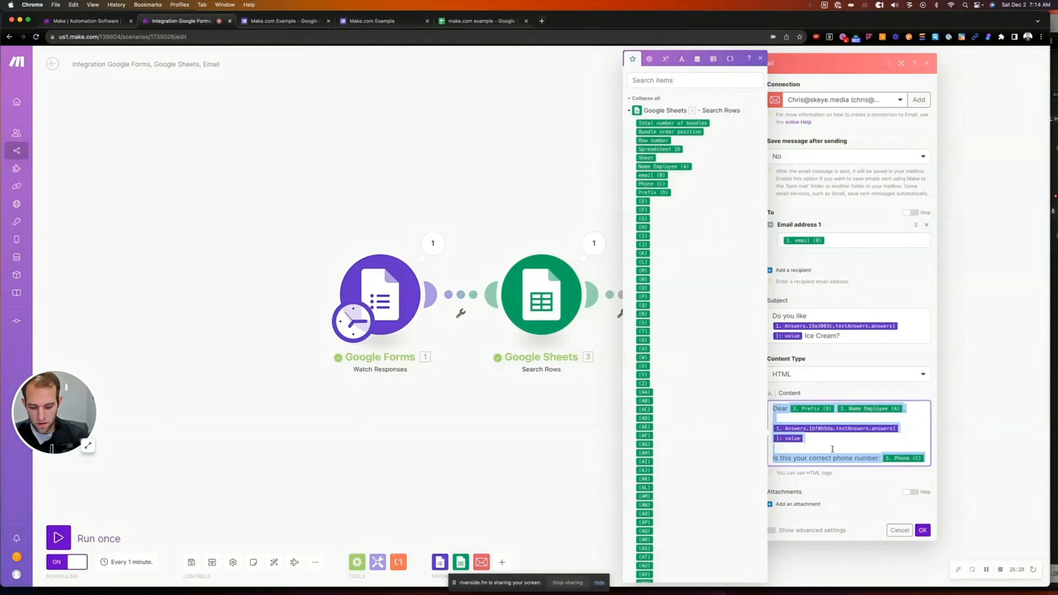
pyautogui.click(826, 371)
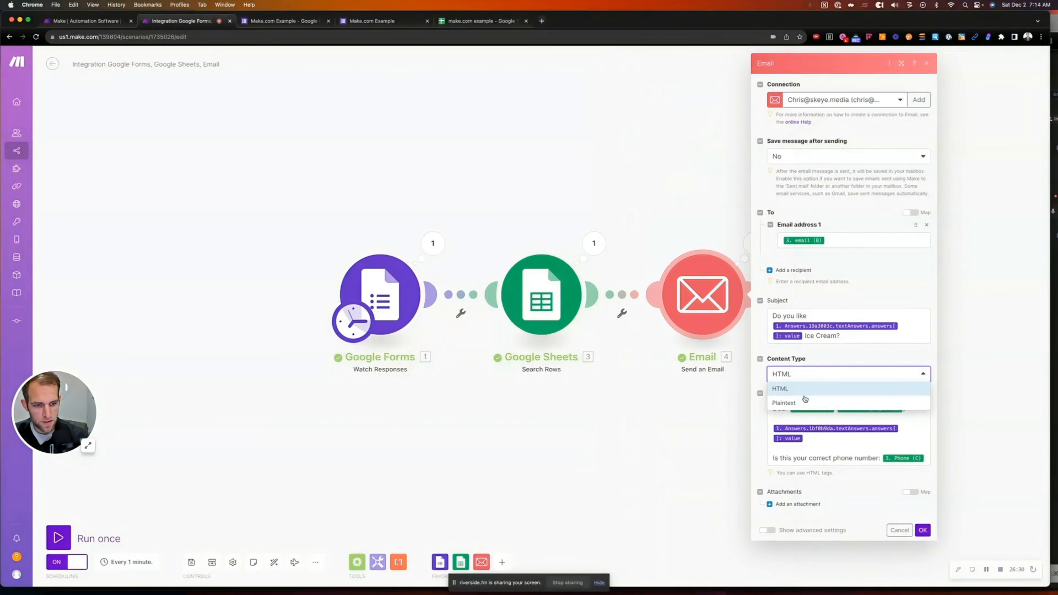
pyautogui.click(790, 403)
pyautogui.click(790, 434)
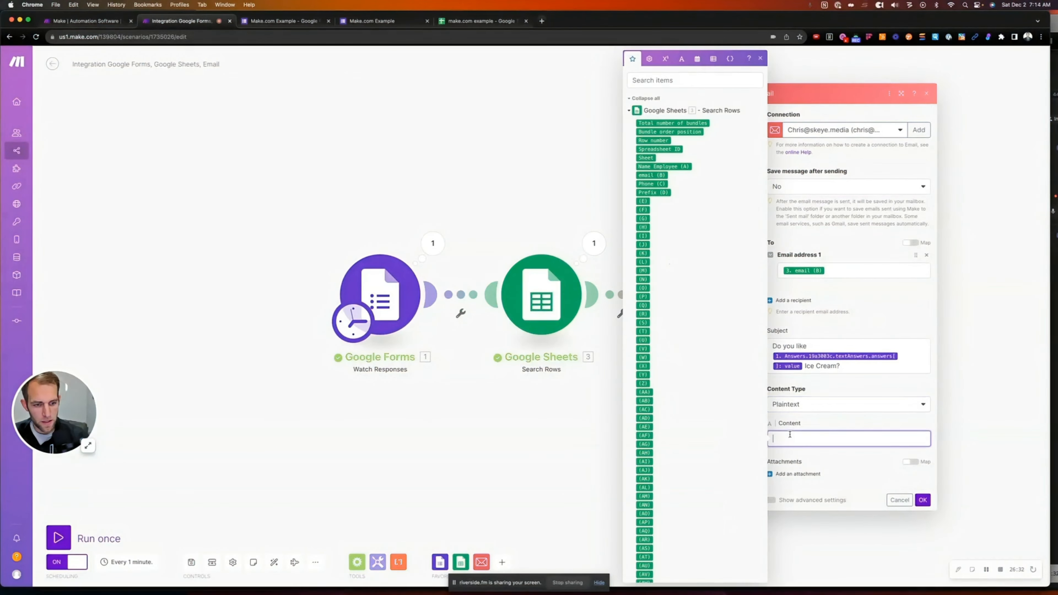
pyautogui.press('super+v')
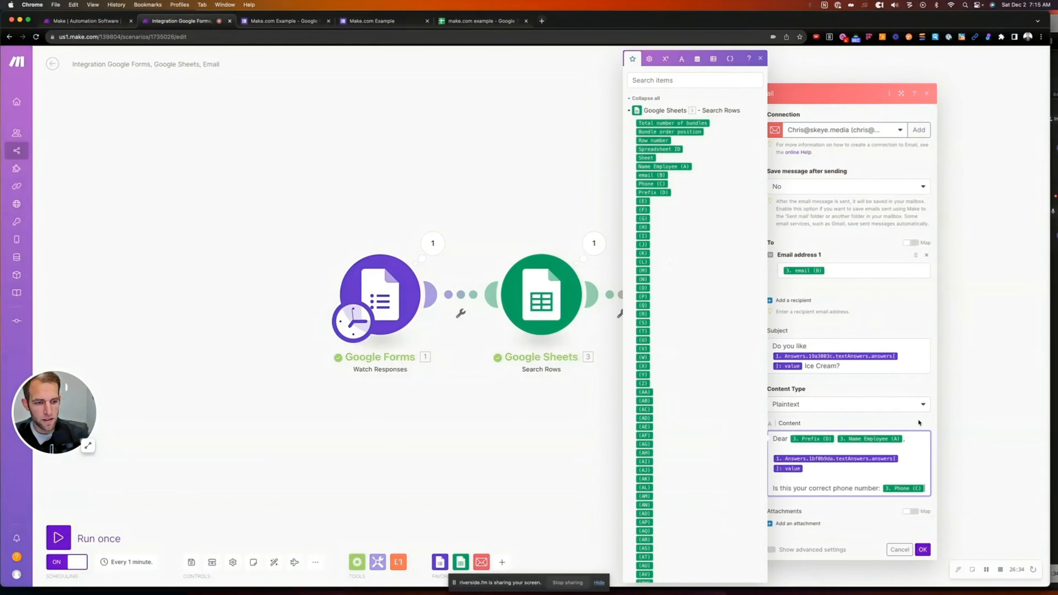
pyautogui.click(778, 424)
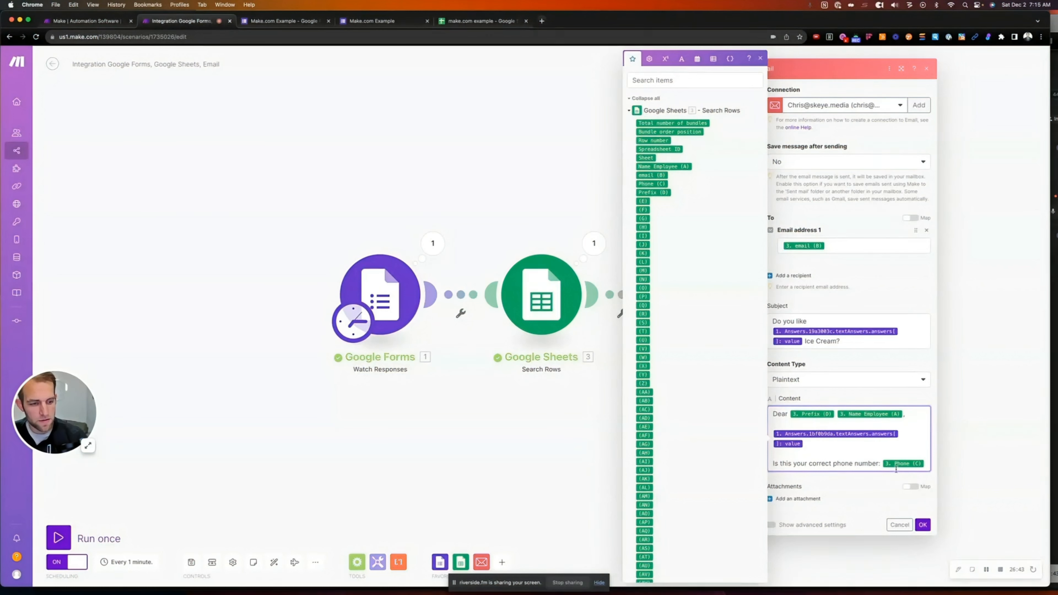
pyautogui.click(827, 487)
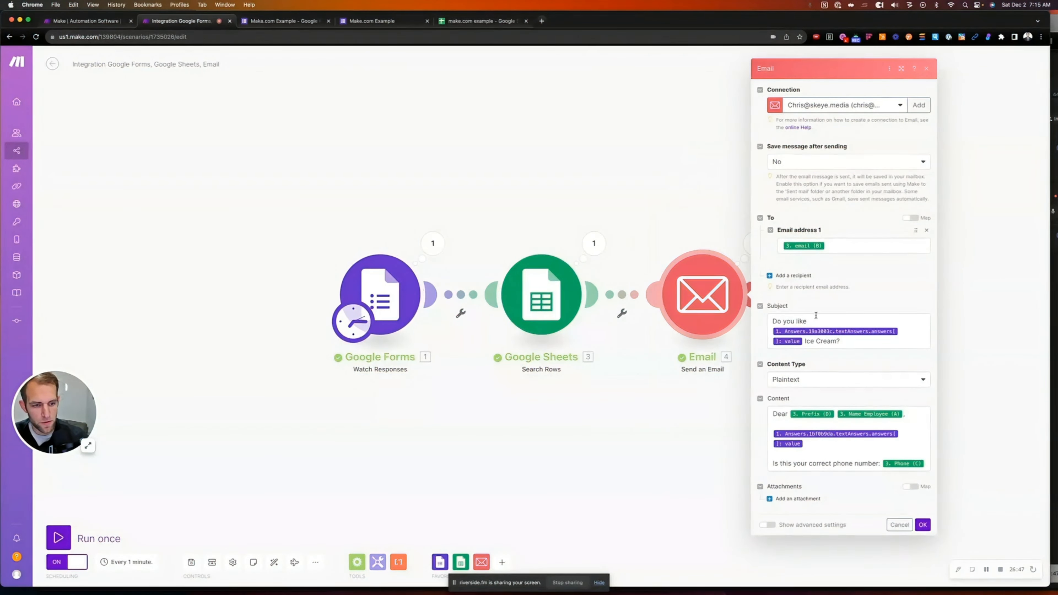
# Add blank lines before the form answer and the phone-number question, then save the email settings
pyautogui.click(788, 424)
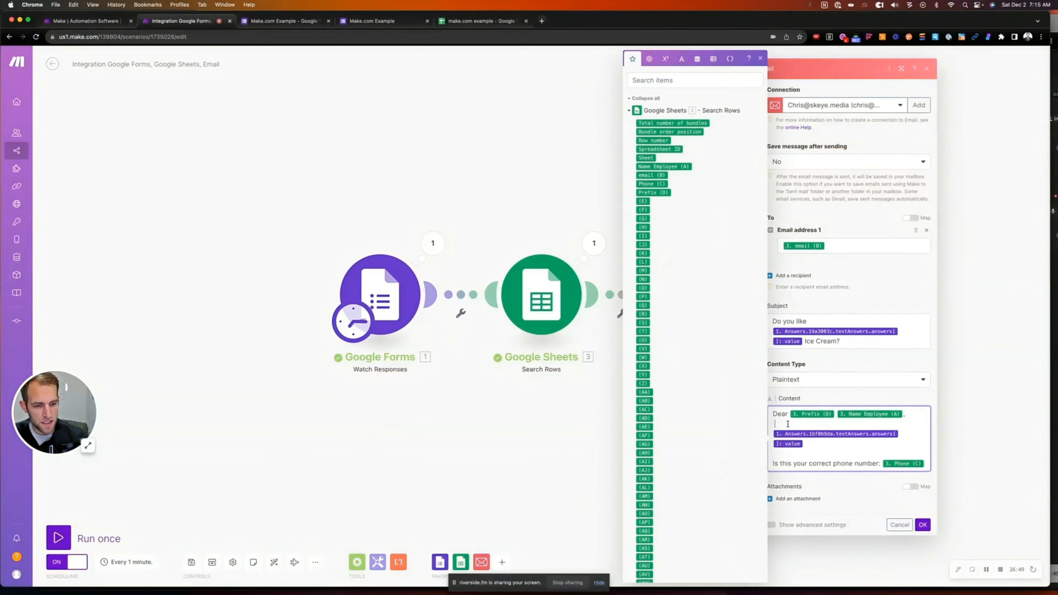
pyautogui.press('Return')
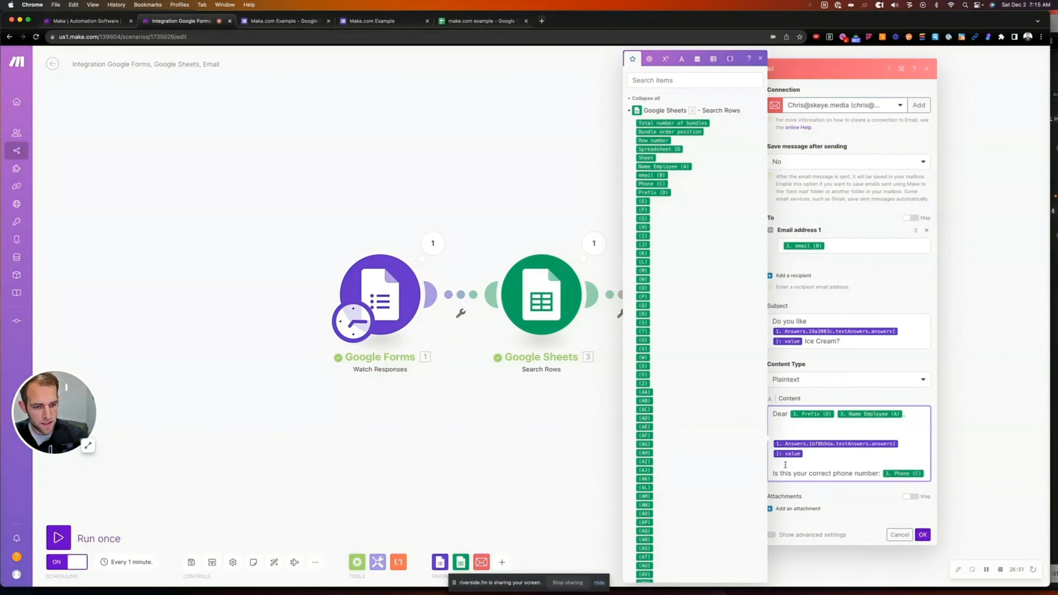
pyautogui.click(774, 468)
pyautogui.press('Return')
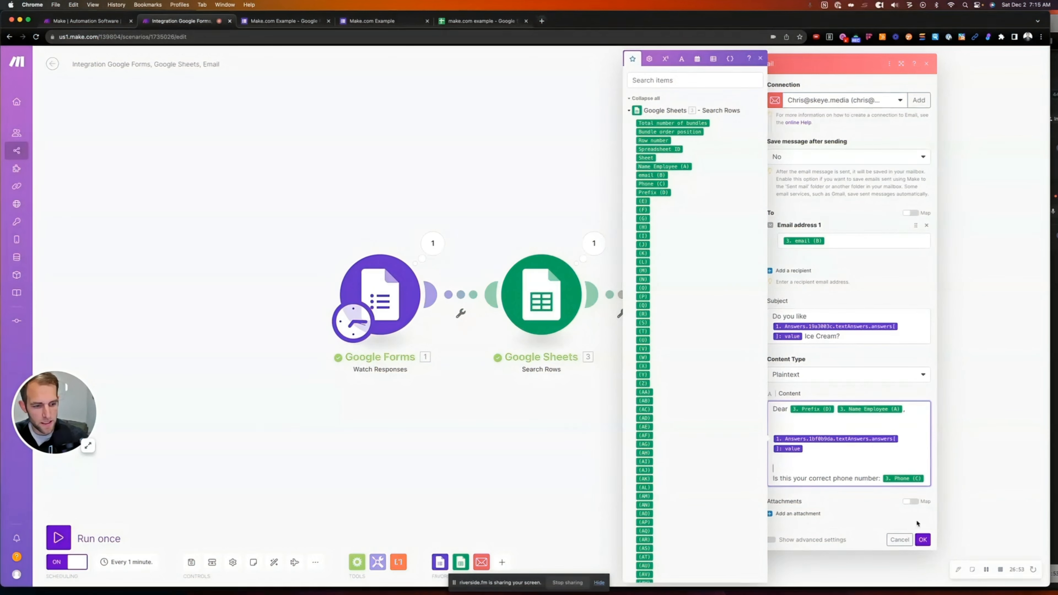
pyautogui.click(923, 540)
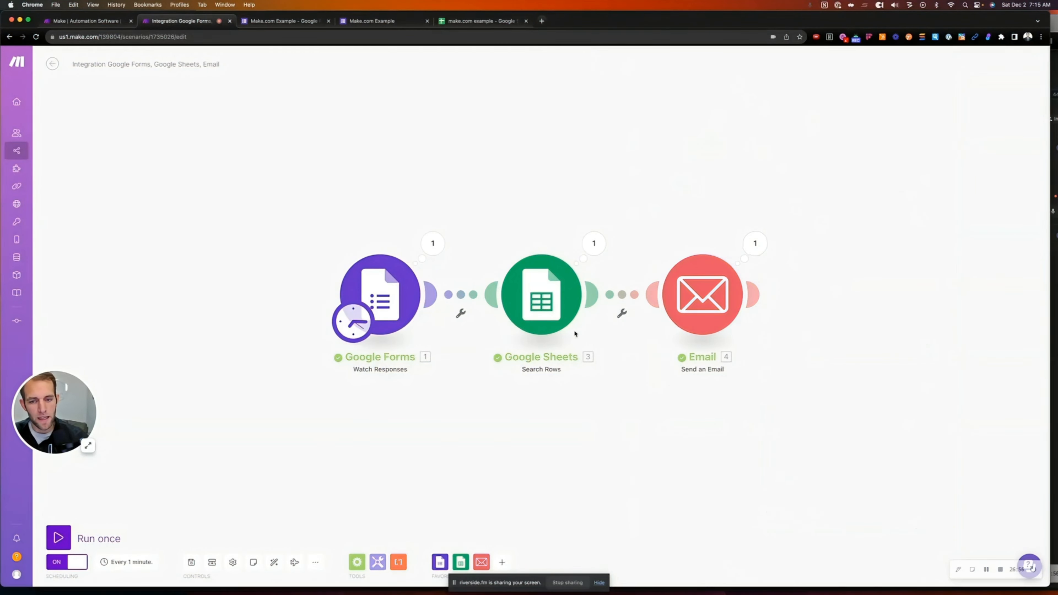
# Submit another form response: second employee, message 'I wonder what this will do?', Vanilla ice cream
pyautogui.click(378, 22)
pyautogui.click(416, 128)
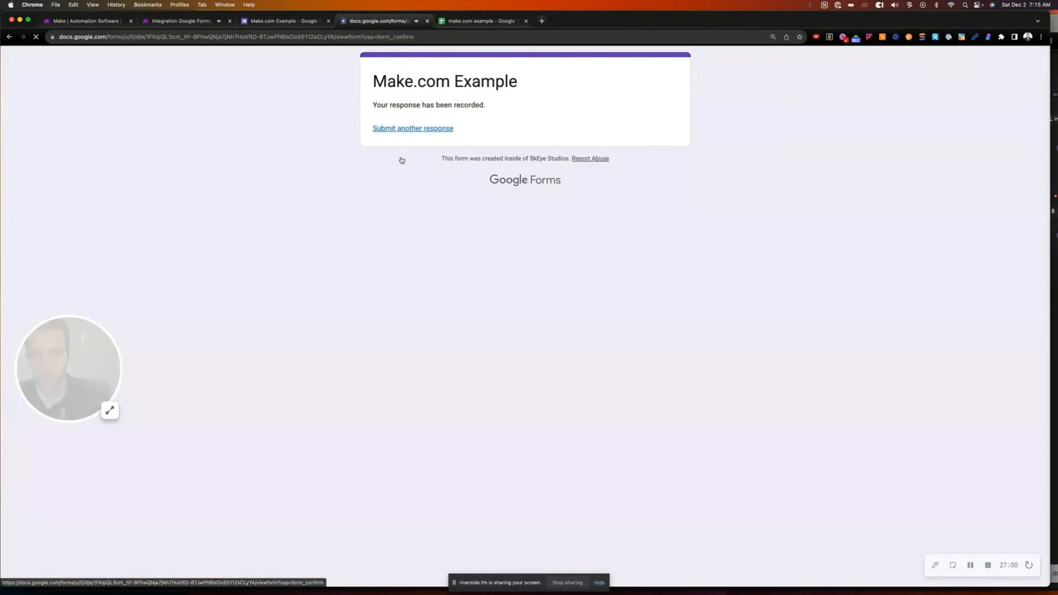
pyautogui.click(378, 203)
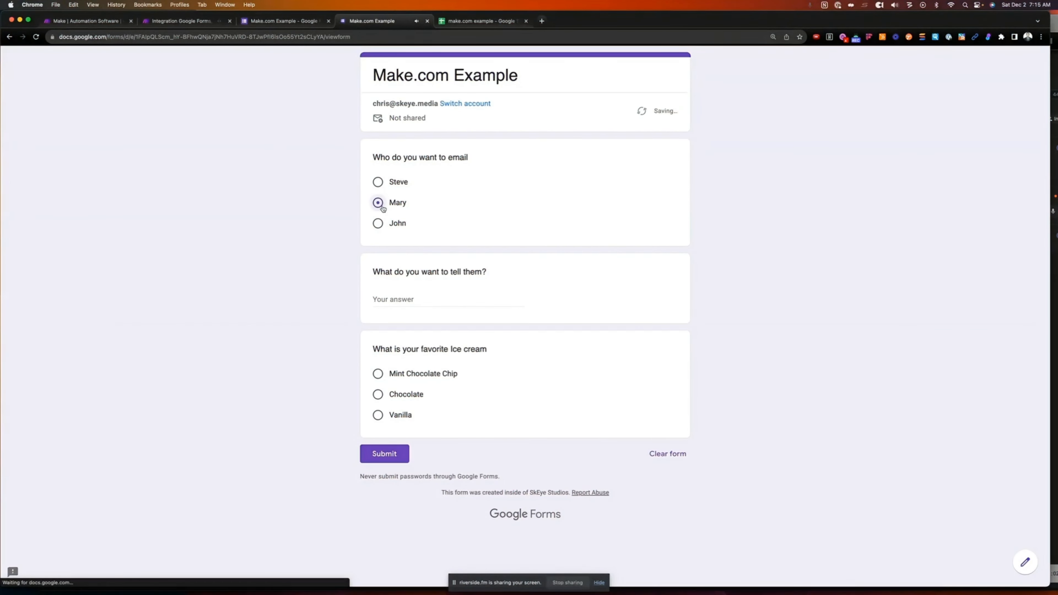
pyautogui.click(402, 309)
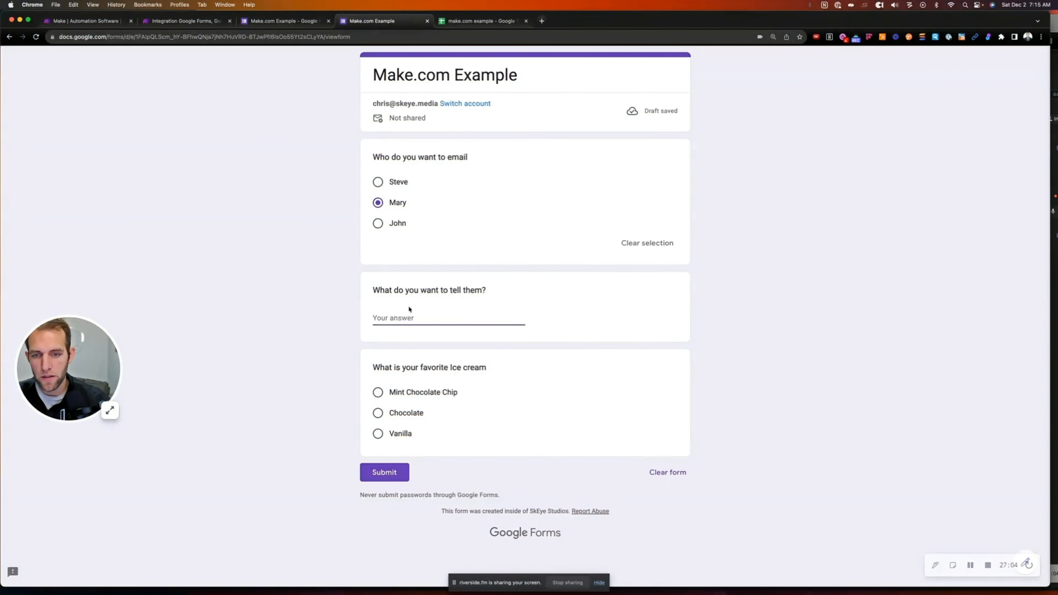
pyautogui.write('I wond')
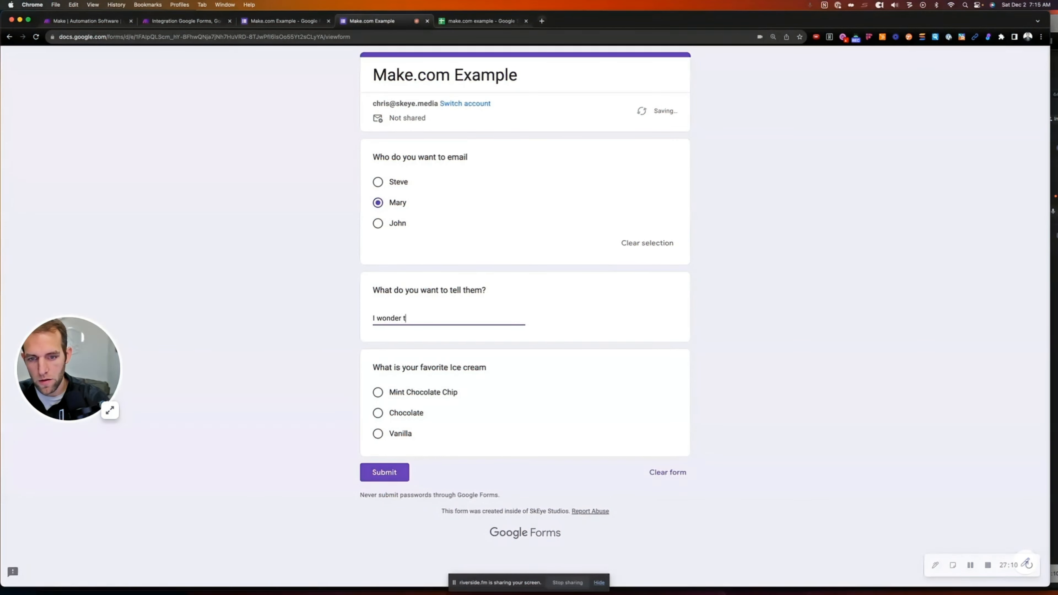
pyautogui.write('er what this will do?')
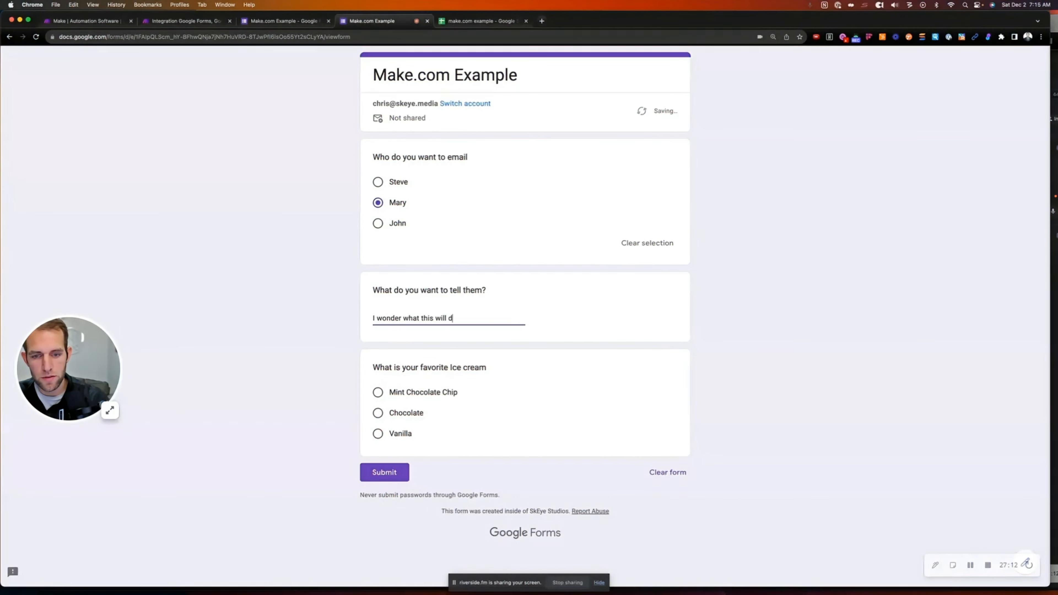
pyautogui.click(378, 434)
pyautogui.click(384, 492)
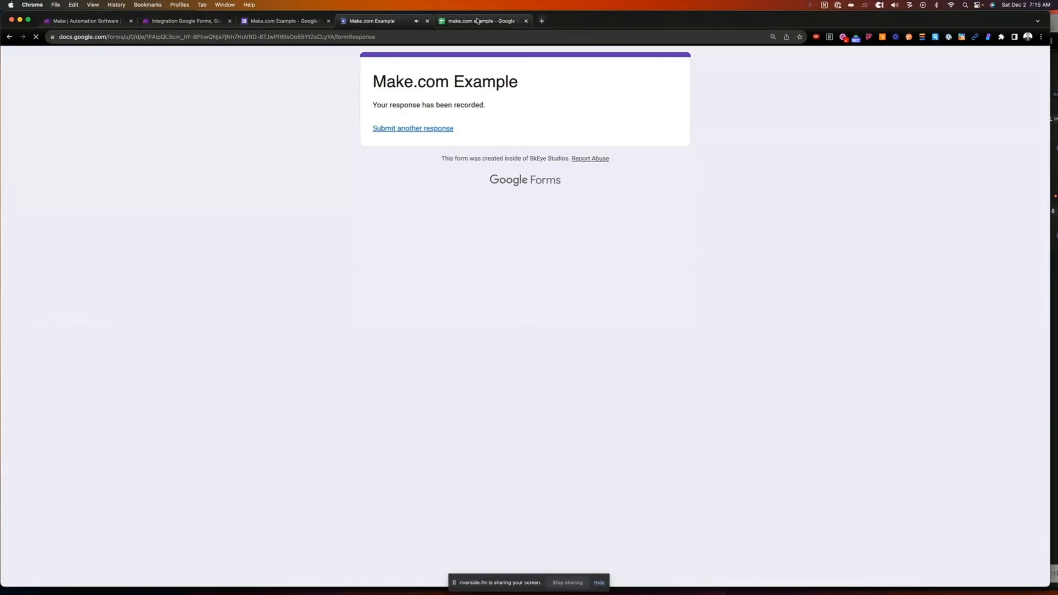
pyautogui.click(479, 21)
# Replace the name part of the second employee's email address in cell B3 with a different name
pyautogui.doubleClick(79, 159)
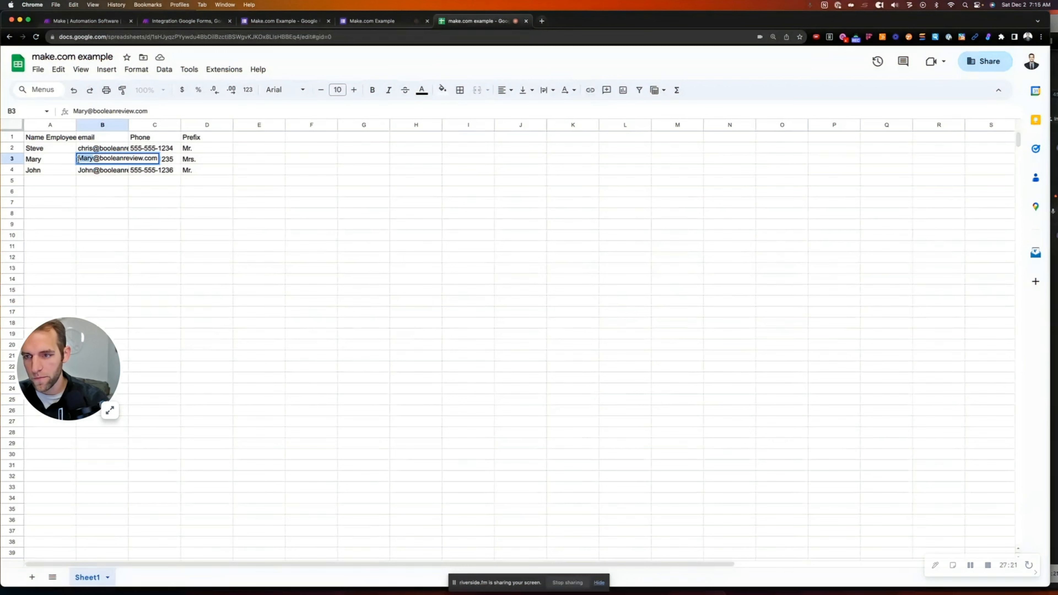
pyautogui.doubleClick(92, 158)
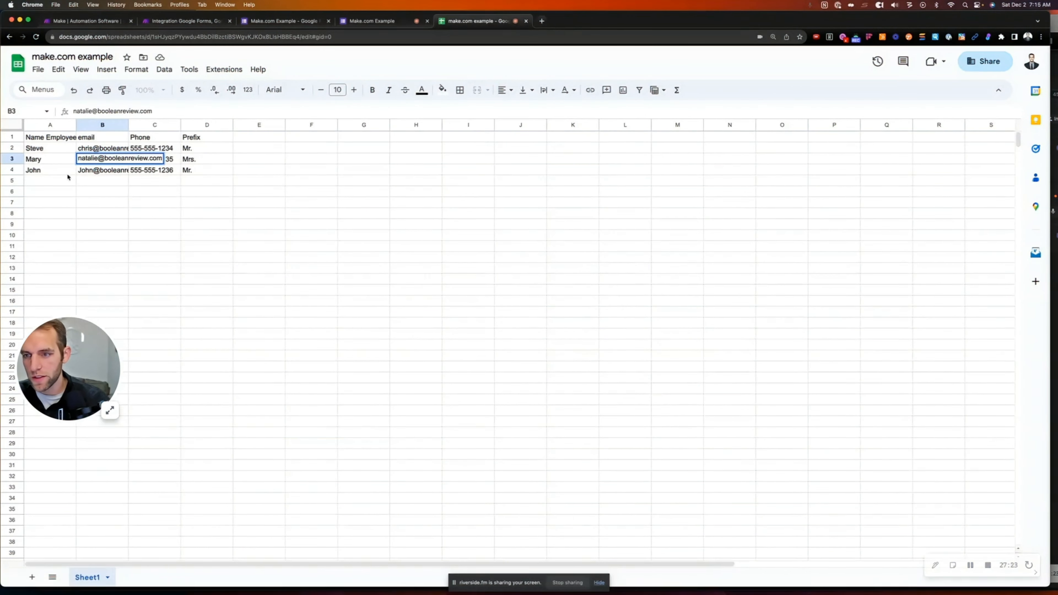
pyautogui.click(119, 191)
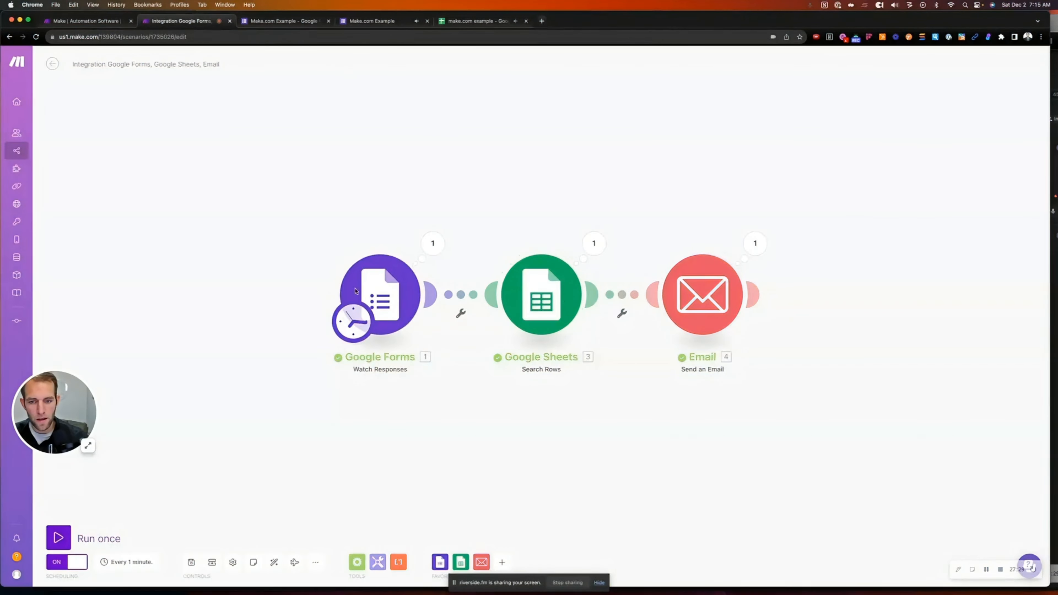
# Leave the editor, saving the scenario changes, then view the newly received email in Gmail
pyautogui.click(52, 64)
pyautogui.click(608, 123)
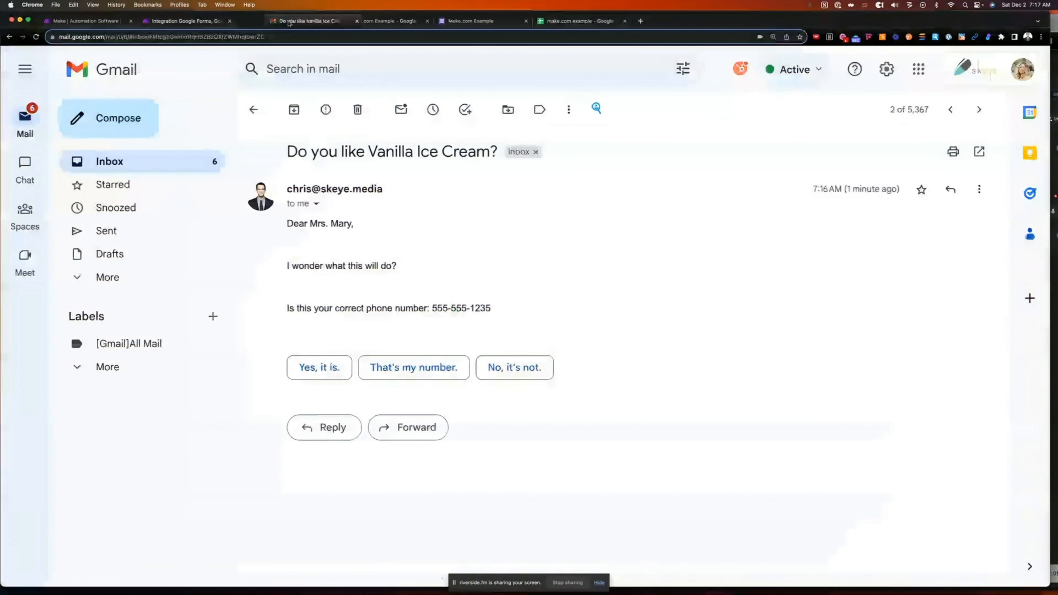
pyautogui.moveTo(293, 23); pyautogui.dragTo(290, 24)
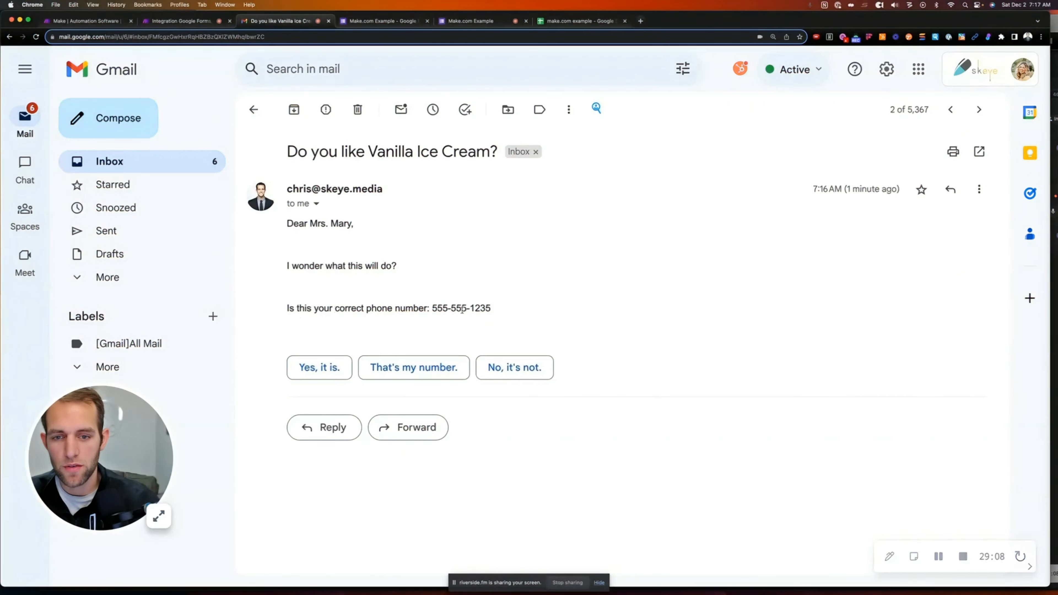
pyautogui.moveTo(434, 307); pyautogui.dragTo(484, 309)
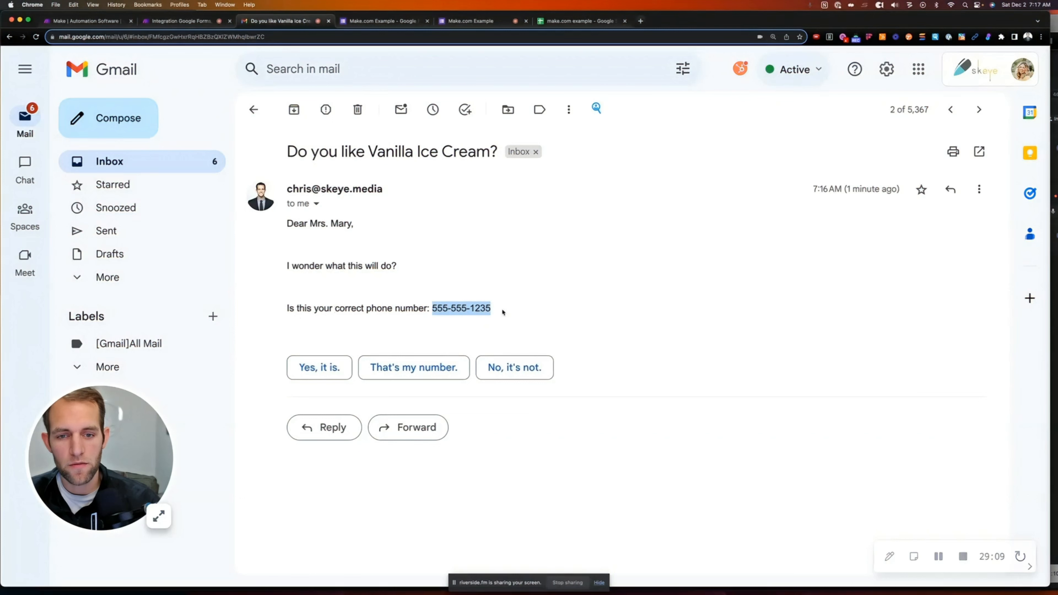
pyautogui.click(580, 21)
pyautogui.click(84, 165)
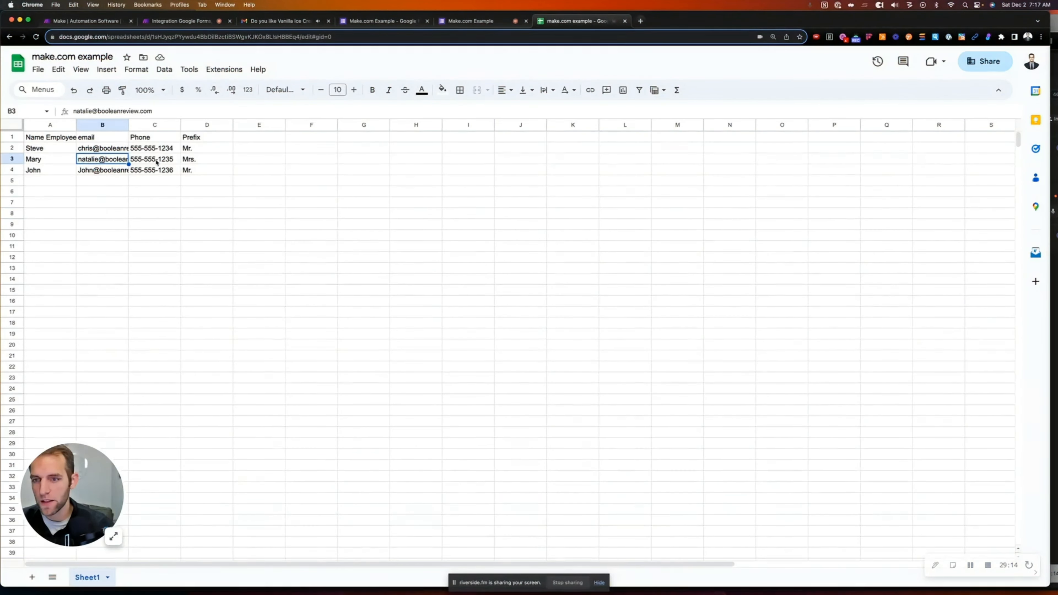
pyautogui.click(166, 161)
pyautogui.click(210, 163)
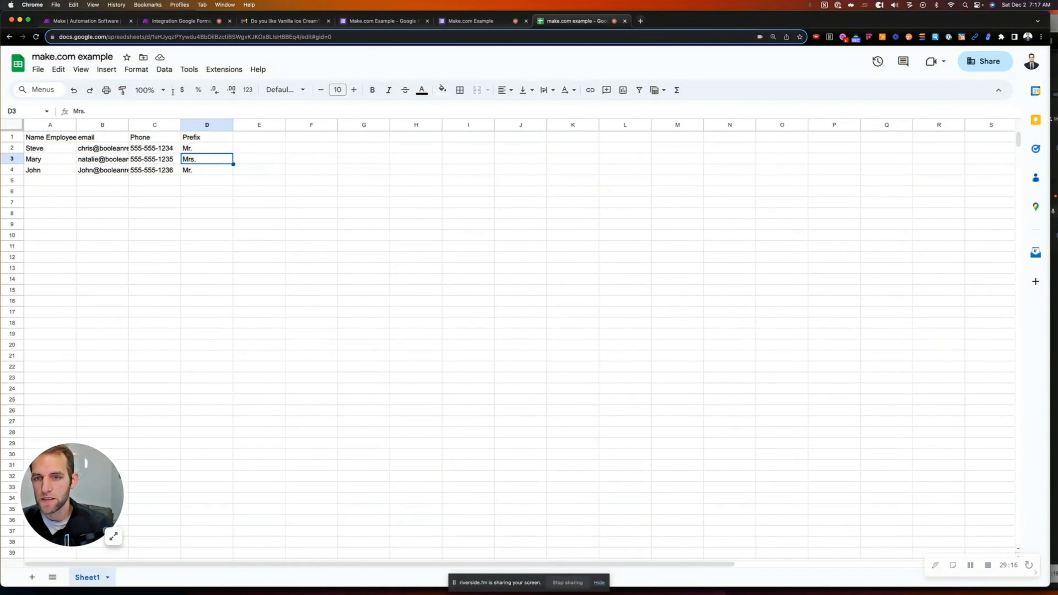
pyautogui.click(288, 21)
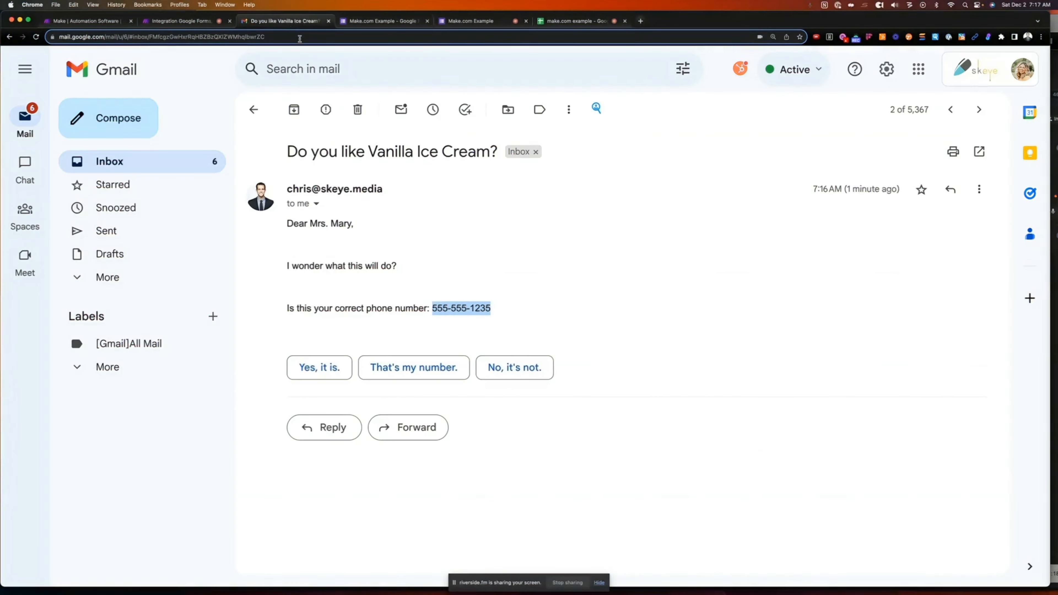
# Glance over the employee spreadsheet and form confirmation page before returning to the Make scenario
pyautogui.click(177, 21)
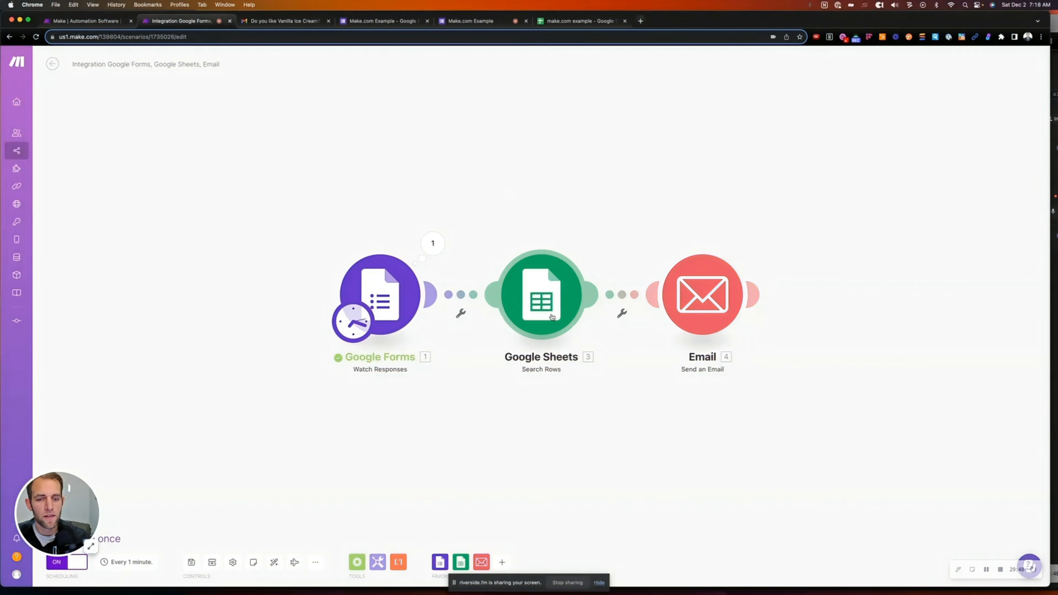
pyautogui.click(583, 26)
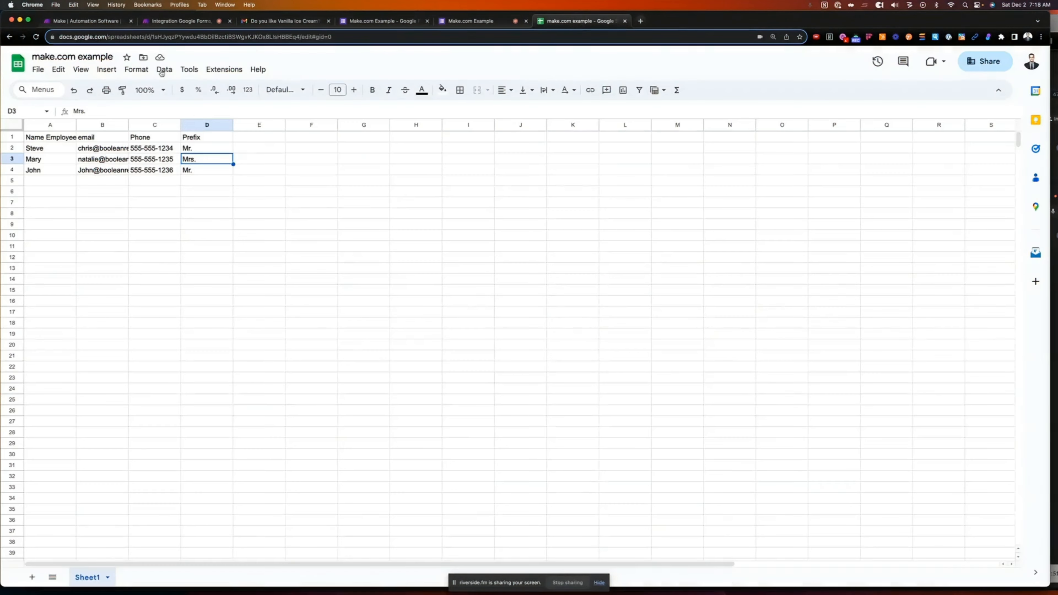
pyautogui.click(485, 21)
pyautogui.click(179, 21)
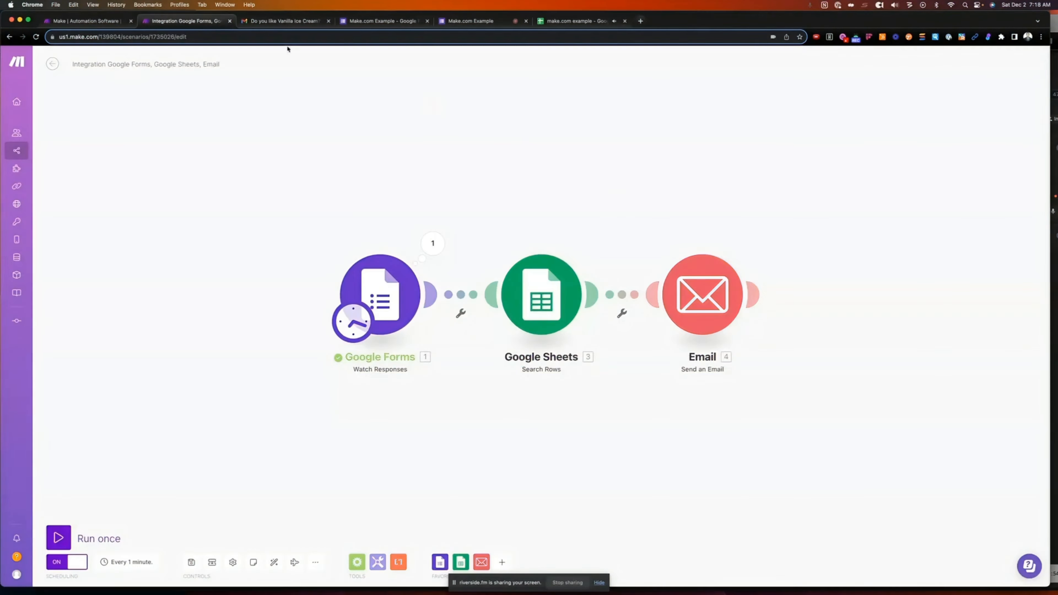
# Inspect the Email module's Content body text and close the settings without changes
pyautogui.click(681, 295)
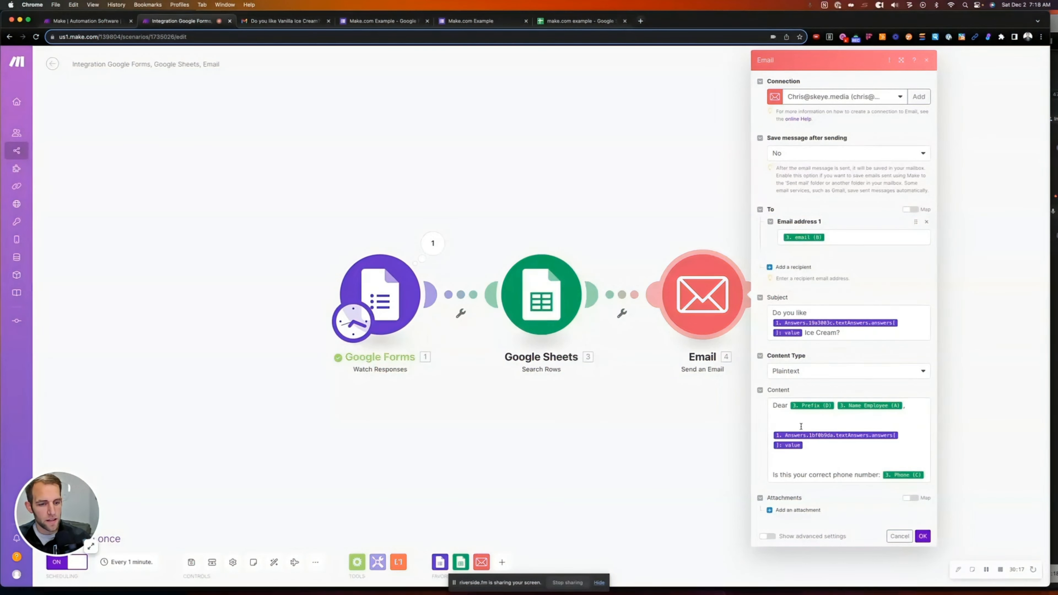
pyautogui.moveTo(774, 406); pyautogui.dragTo(927, 478)
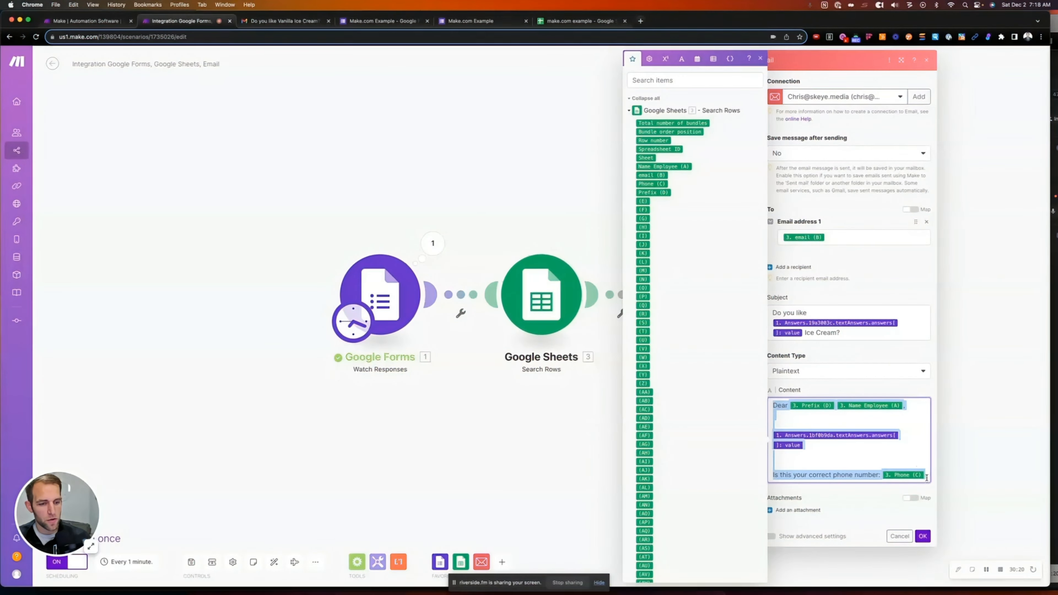
pyautogui.click(780, 407)
pyautogui.doubleClick(780, 407)
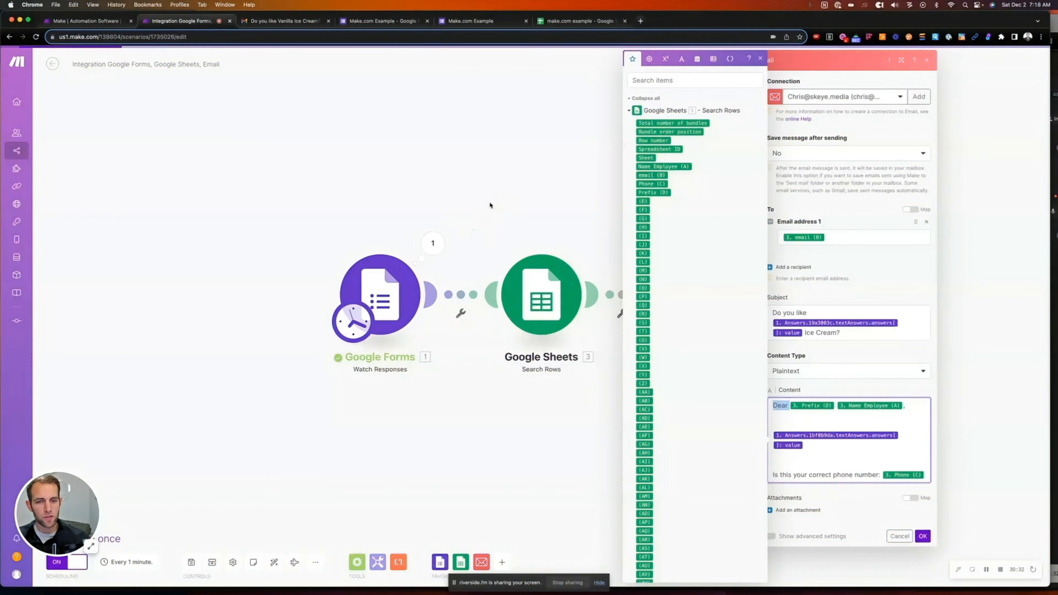
pyautogui.click(516, 196)
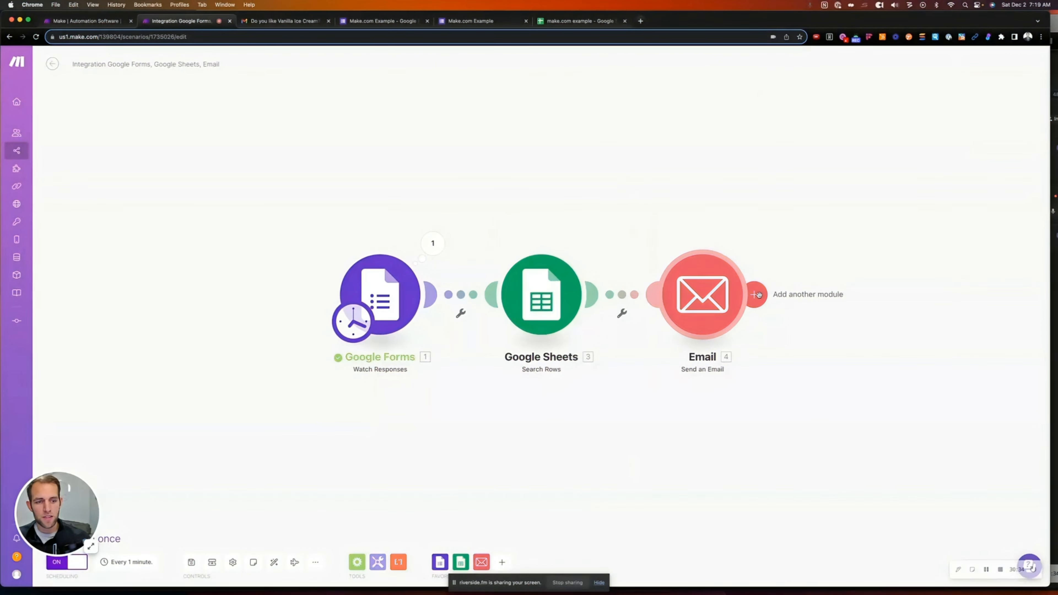